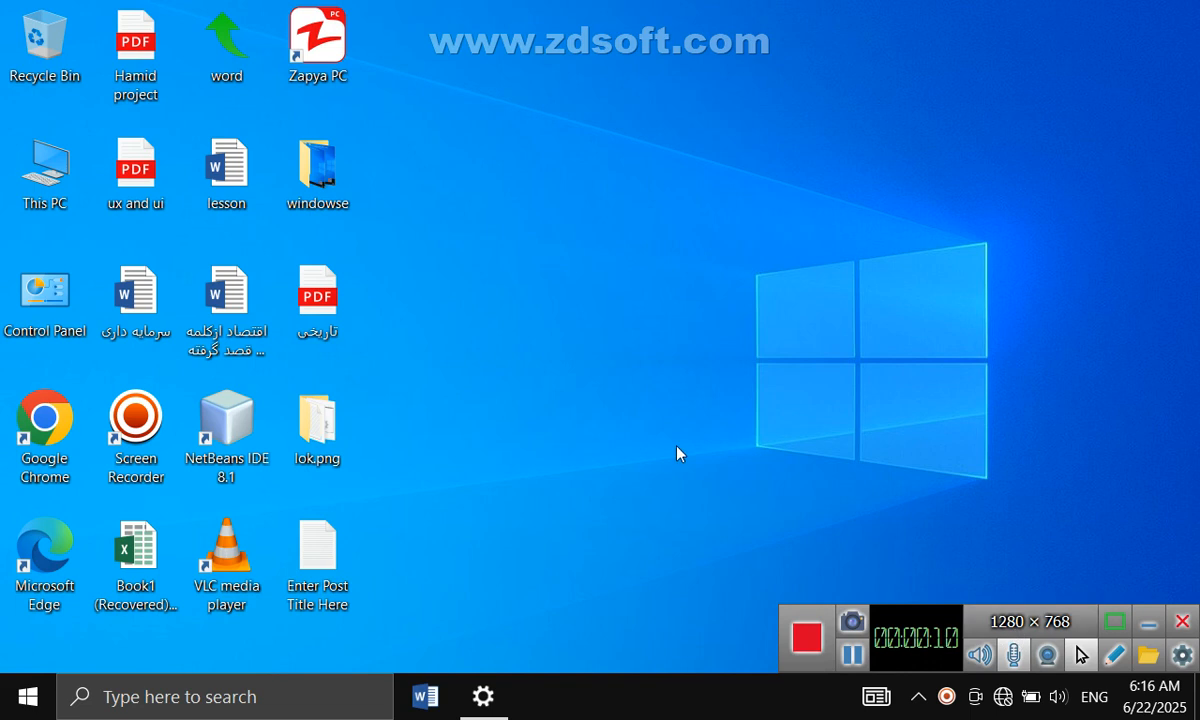
- Open the Ease of Access display settings in Windows Settings and look through the available options
click(1151, 630)
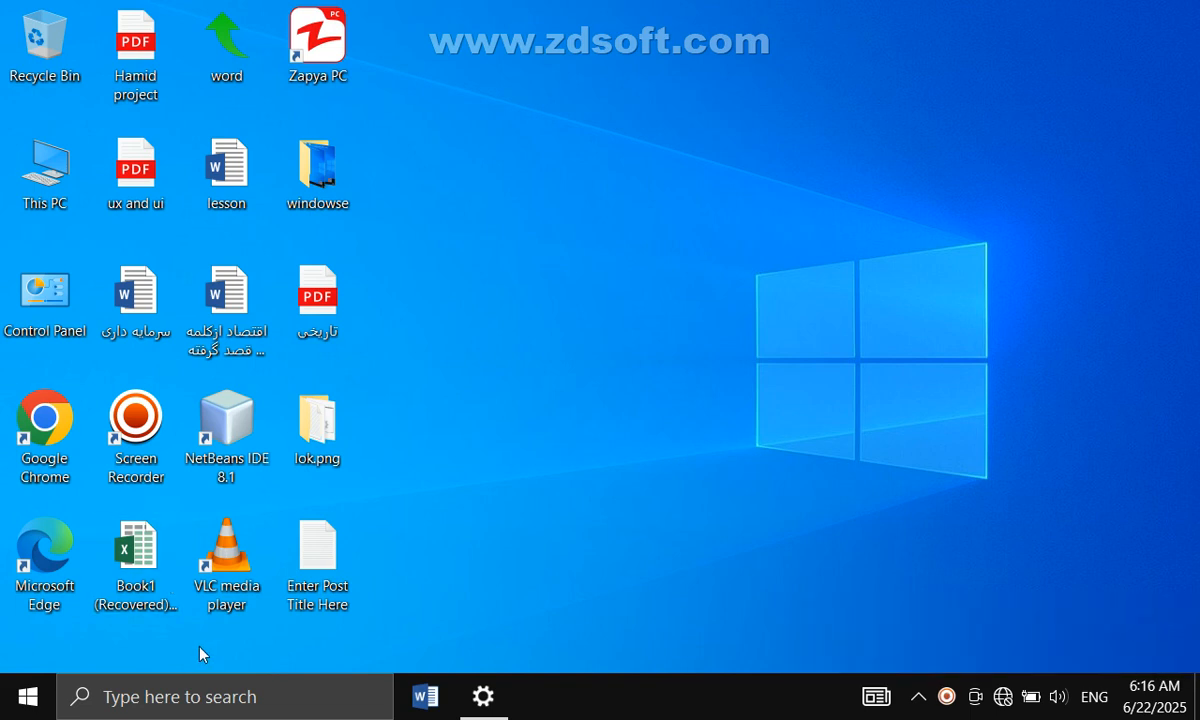
right_click(24, 696)
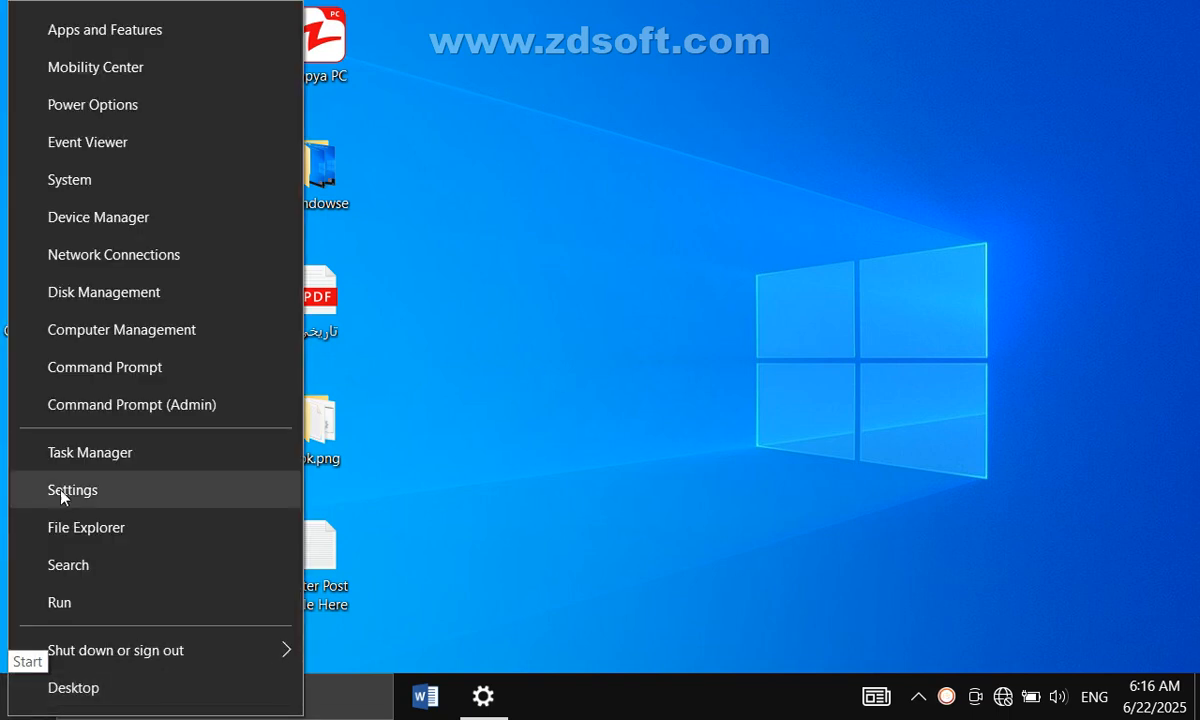
click(88, 496)
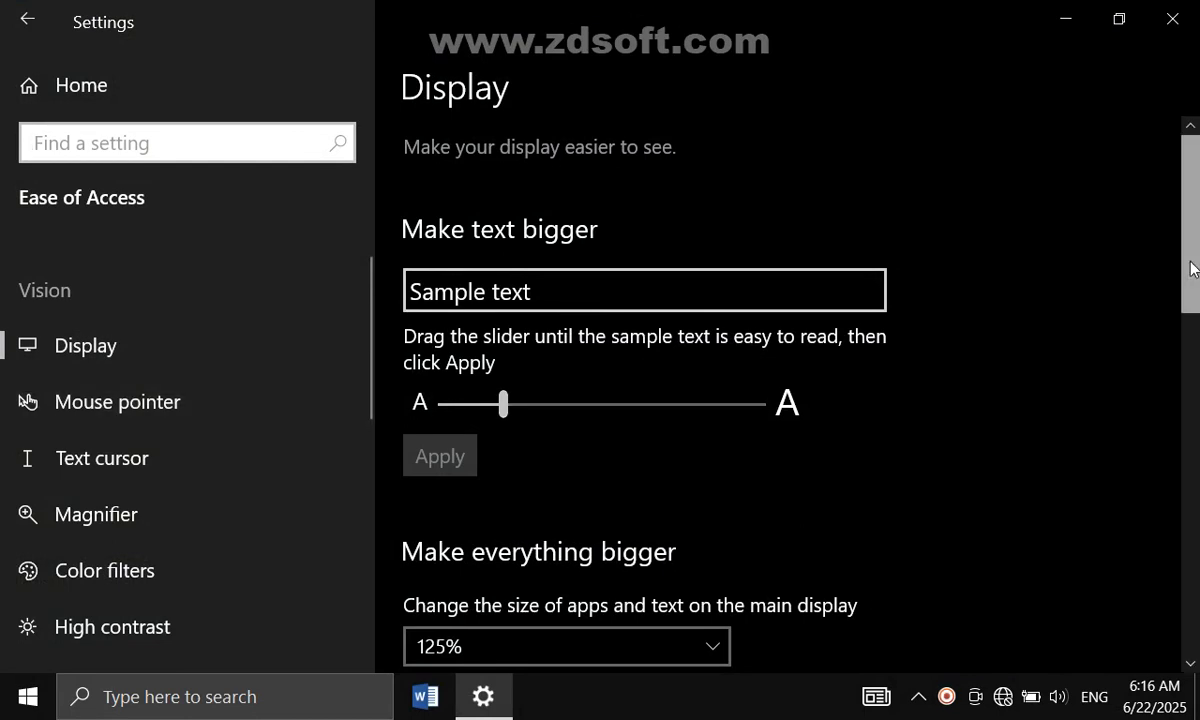
scroll(1192, 268, down, 5)
scroll(1194, 240, up, 6)
scroll(637, 380, down, 3)
scroll(742, 241, up, 3)
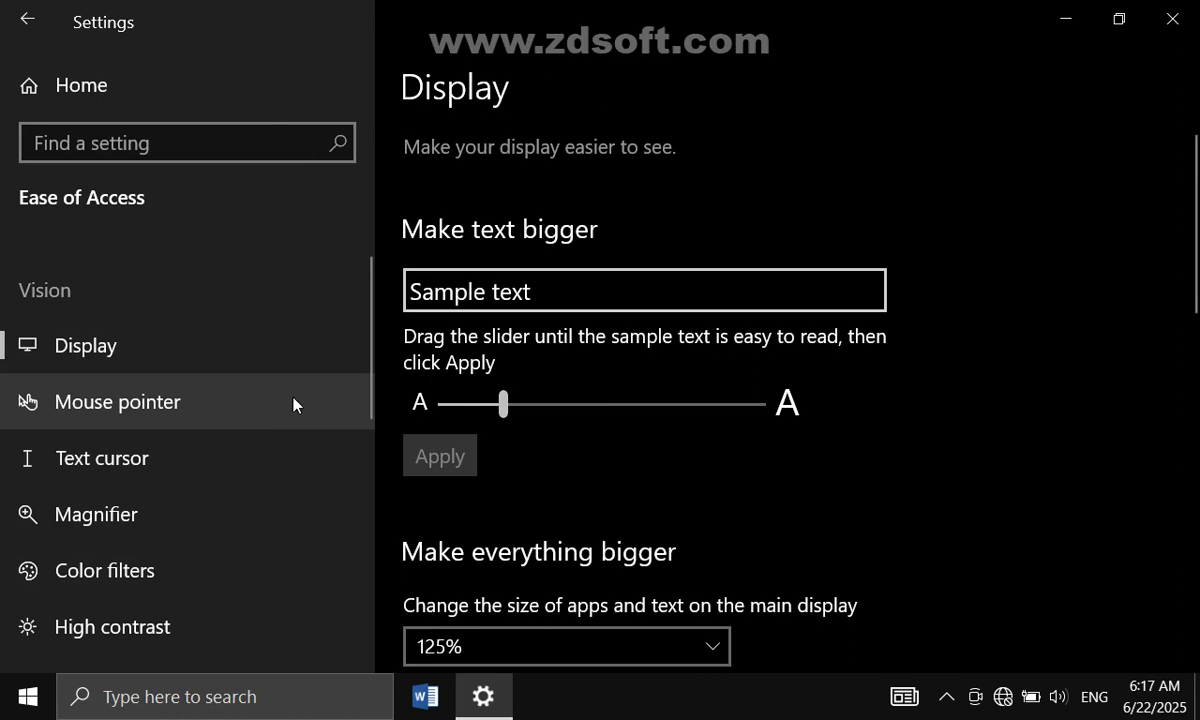
- Increase the text size to near the slider's maximum, apply it, and show the desktop to check the effect
click(562, 402)
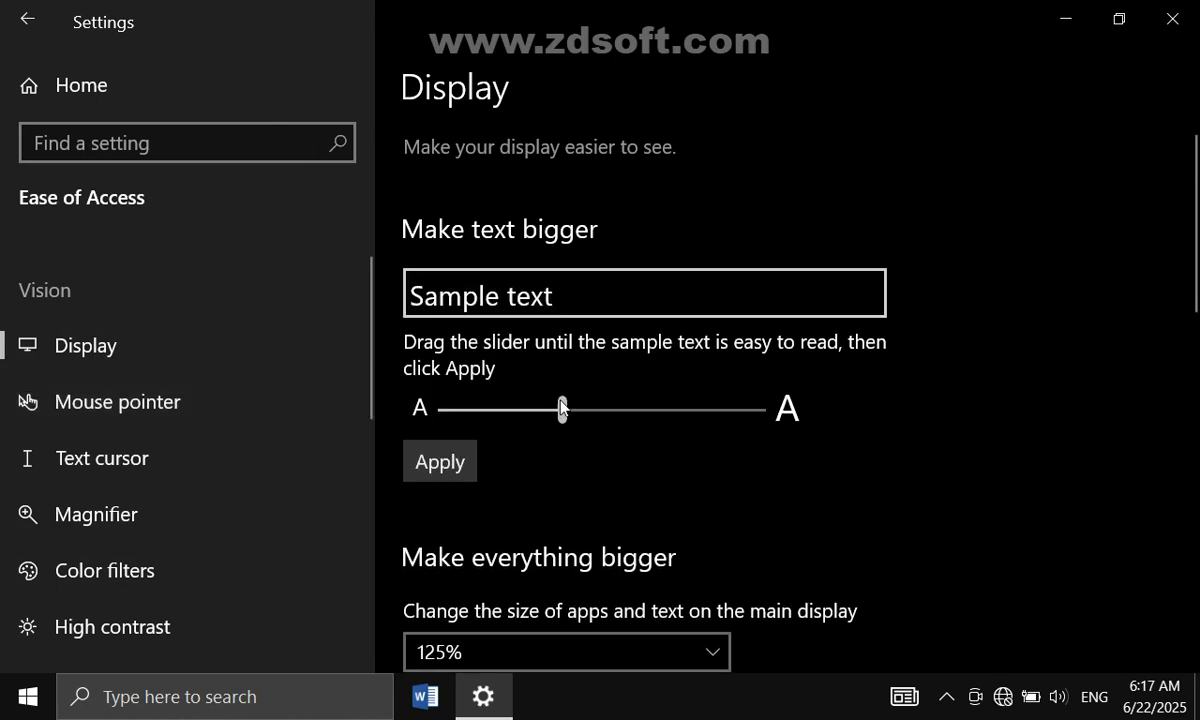
click(645, 412)
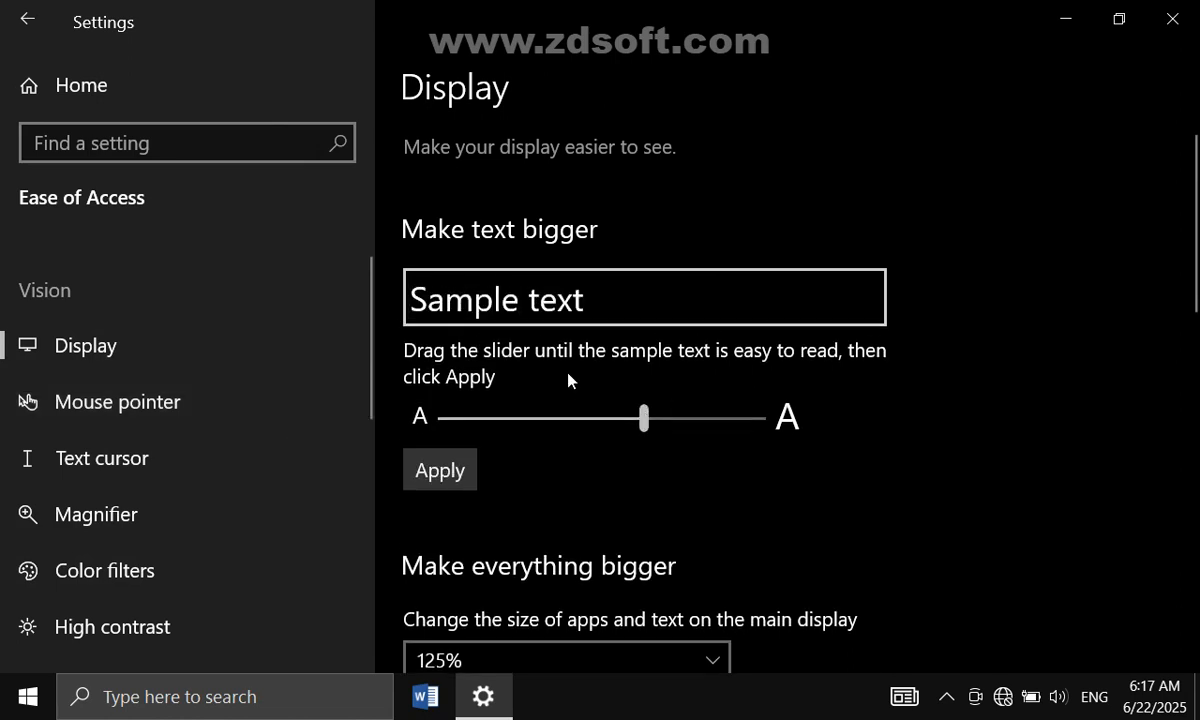
click(687, 420)
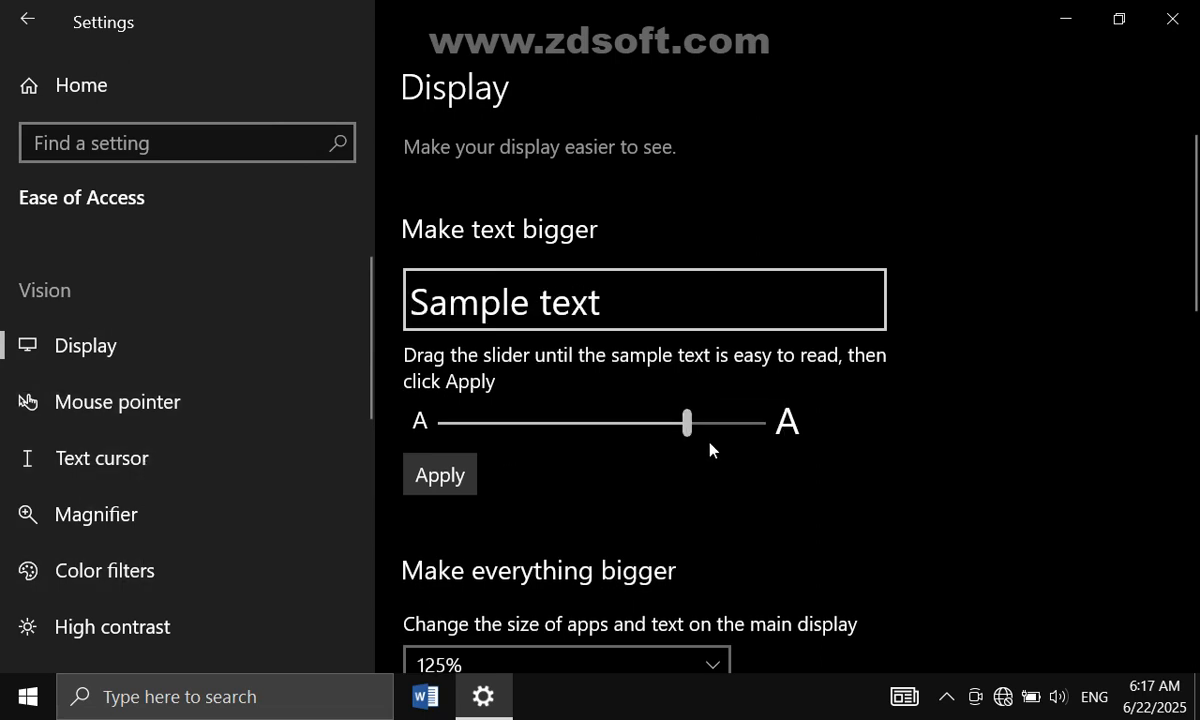
click(734, 425)
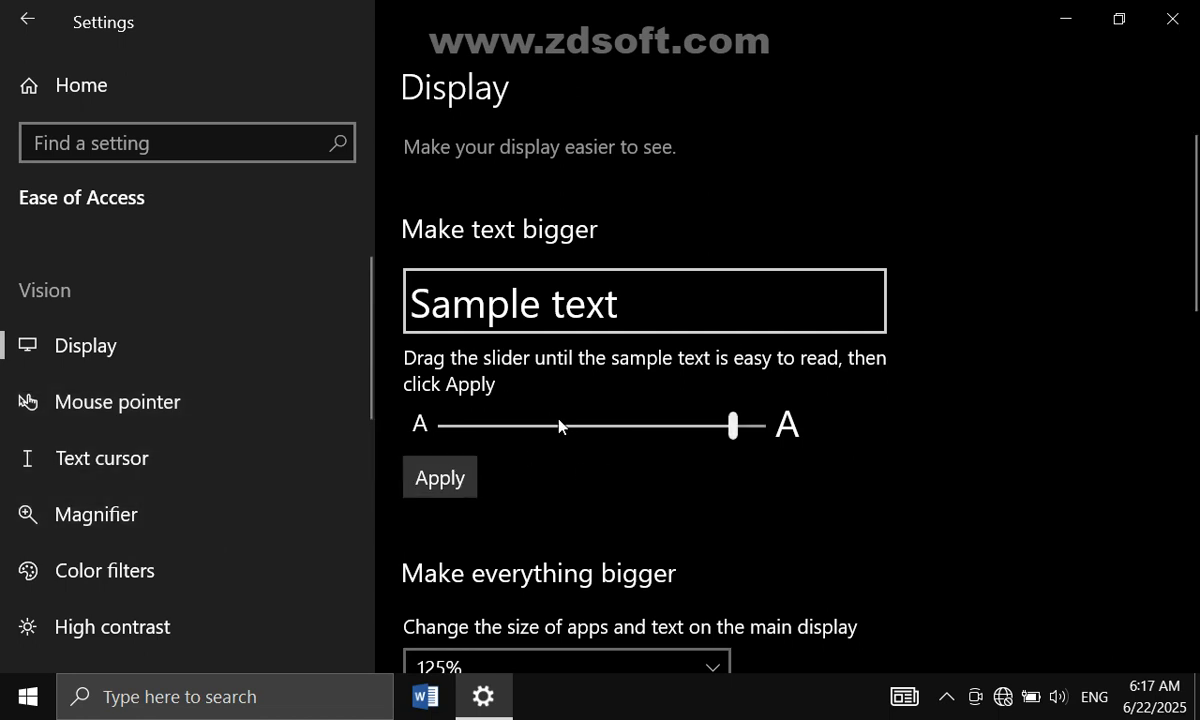
click(738, 428)
click(445, 478)
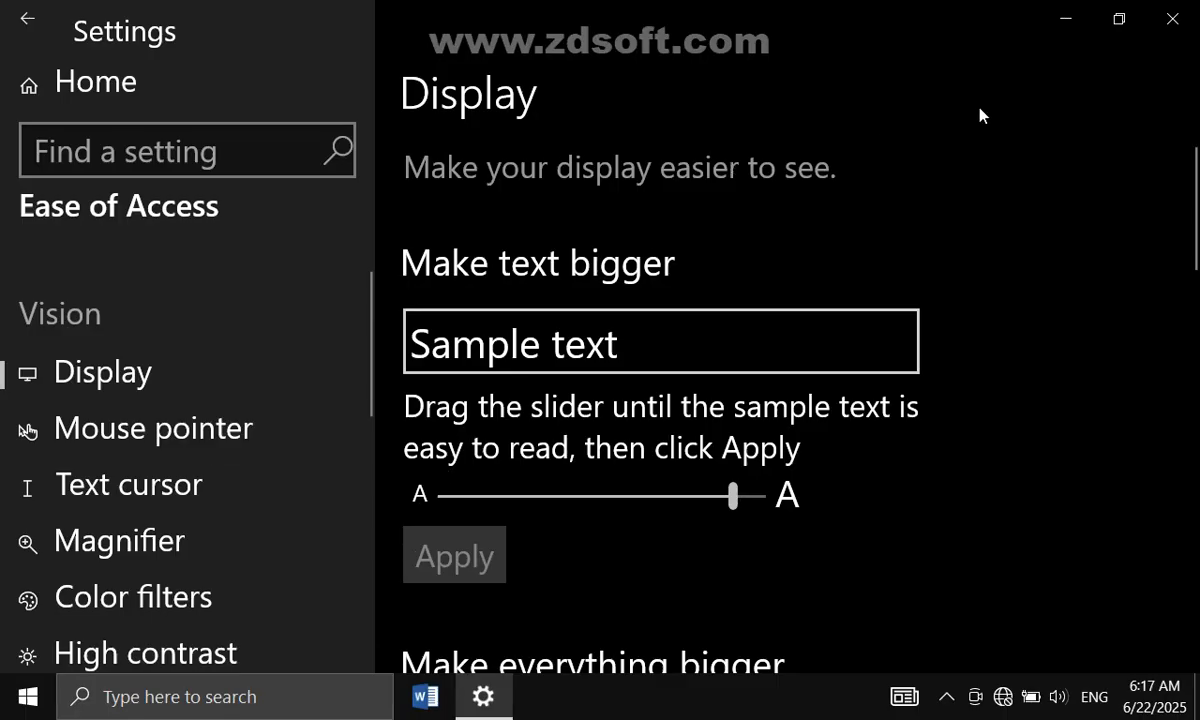
click(1066, 18)
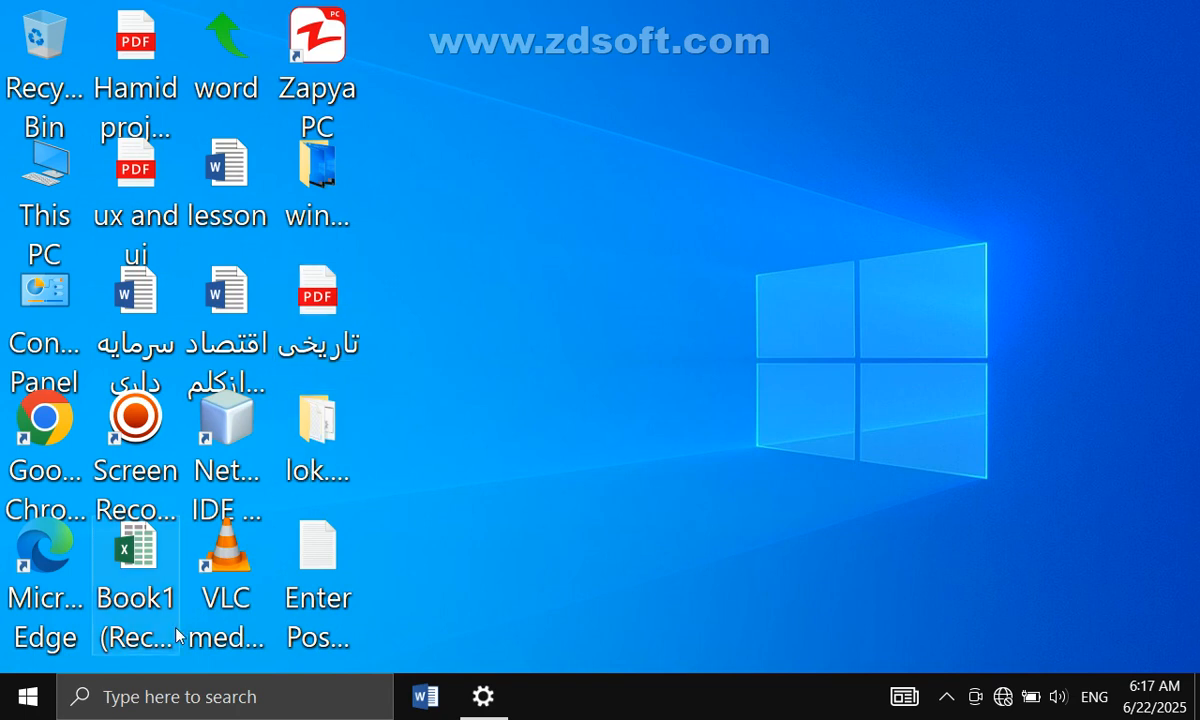
- Reopen the display settings from the desktop, reduce the text size to near the small end, and apply it
right_click(20, 703)
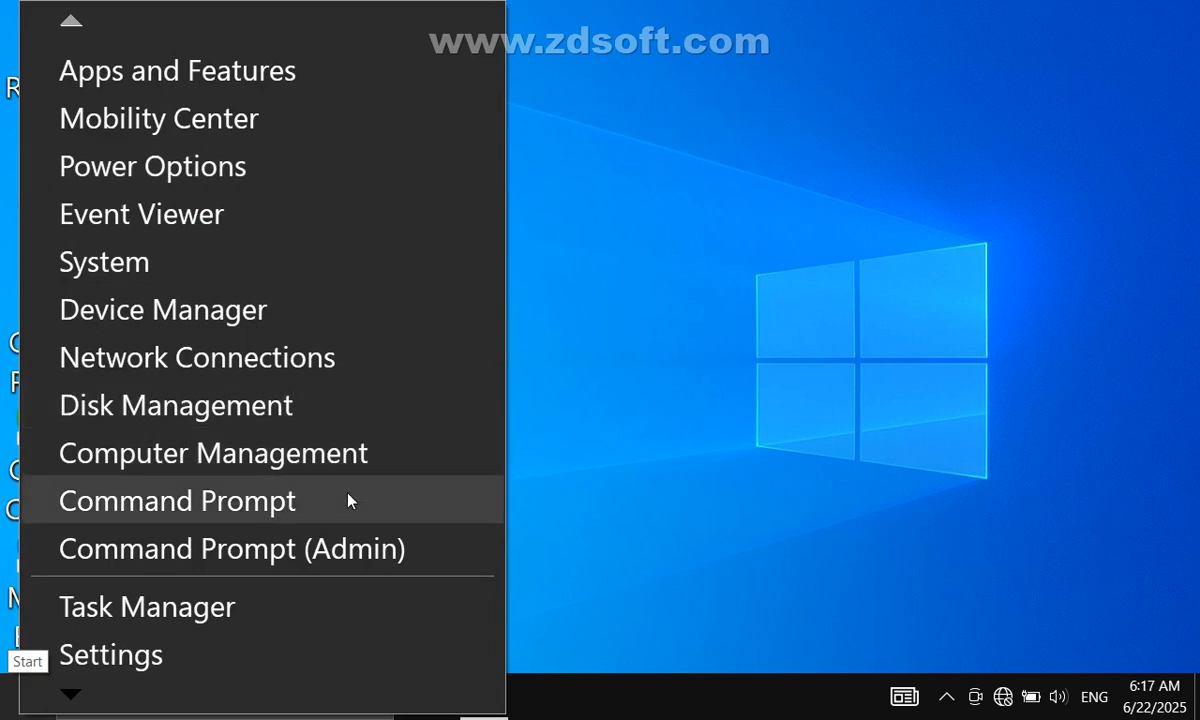
click(251, 666)
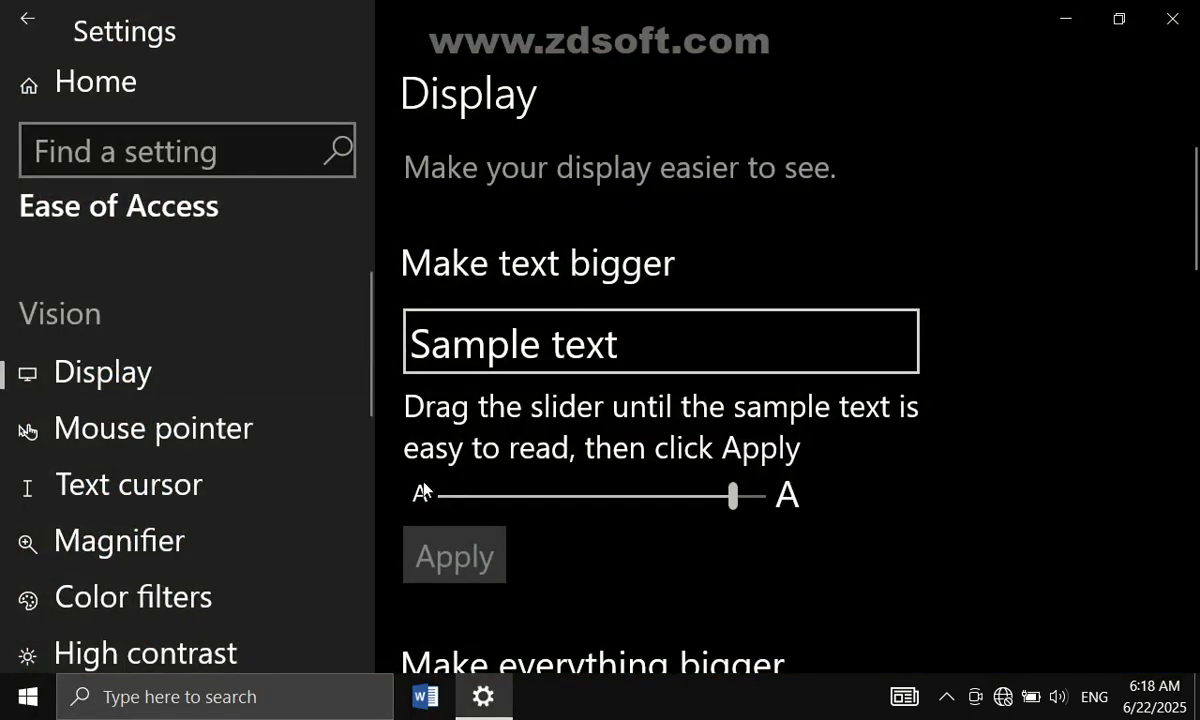
click(513, 497)
click(497, 481)
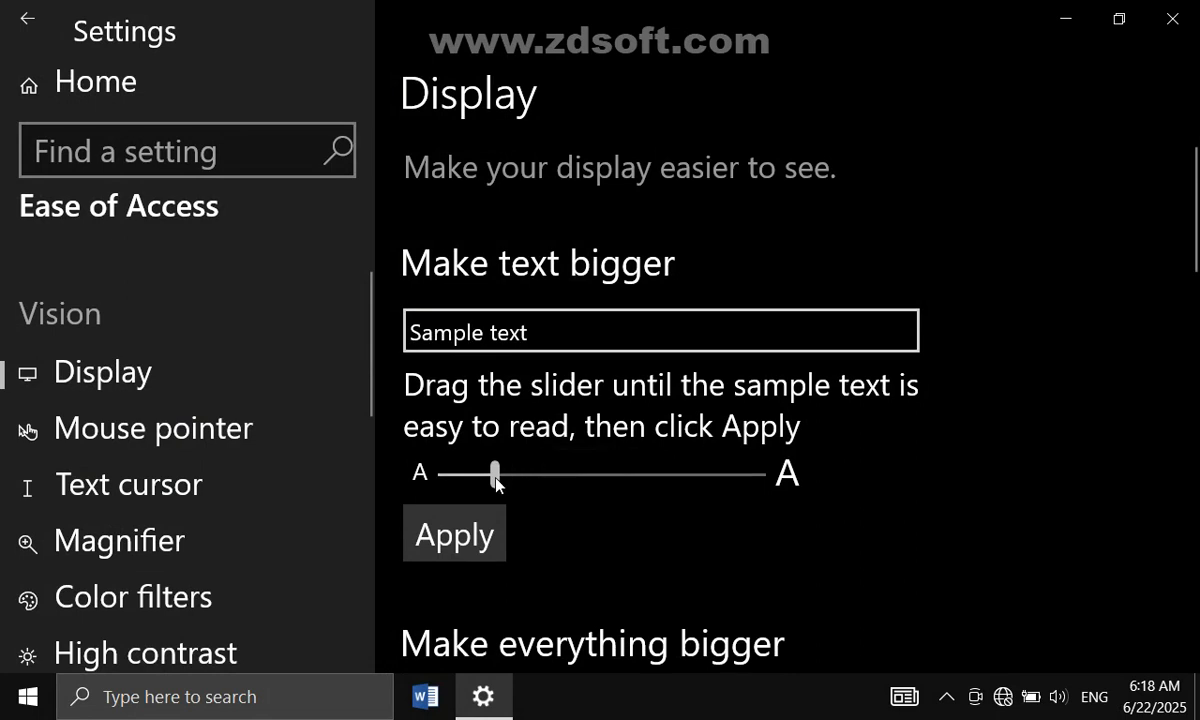
click(477, 536)
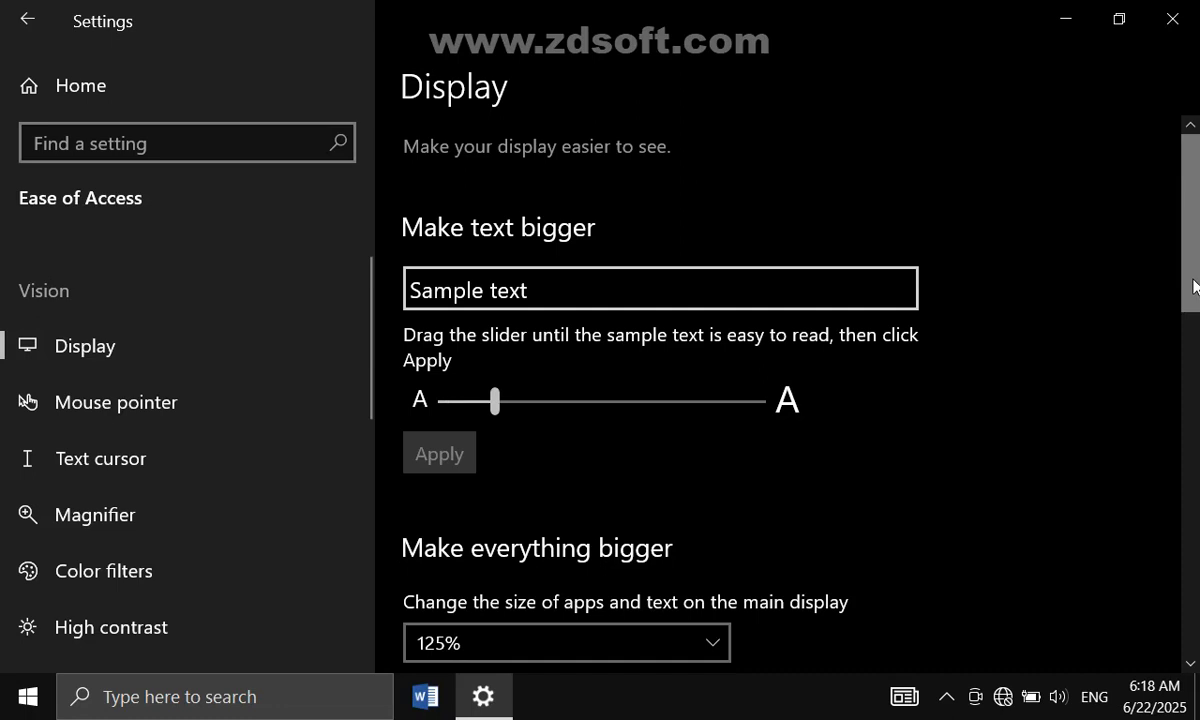
- Switch the size of apps and text on the main display to 100% (Recommended) and back to 125%
drag(1193, 287, 1193, 383)
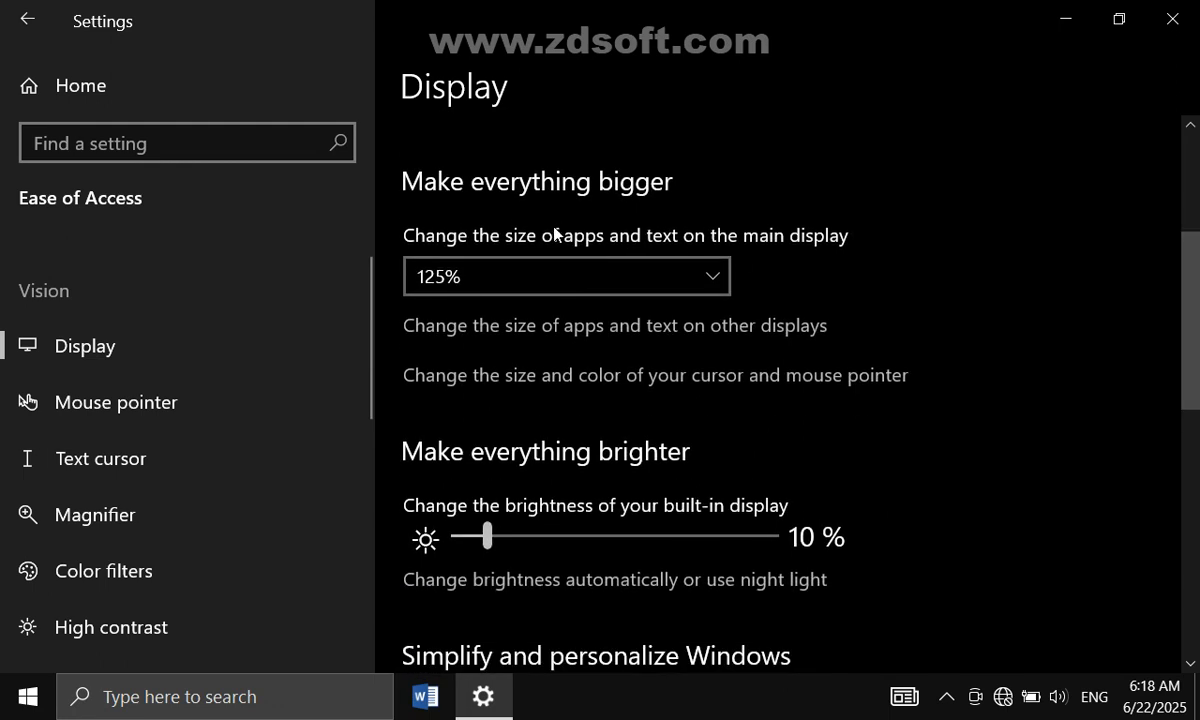
click(714, 289)
click(715, 280)
click(715, 280)
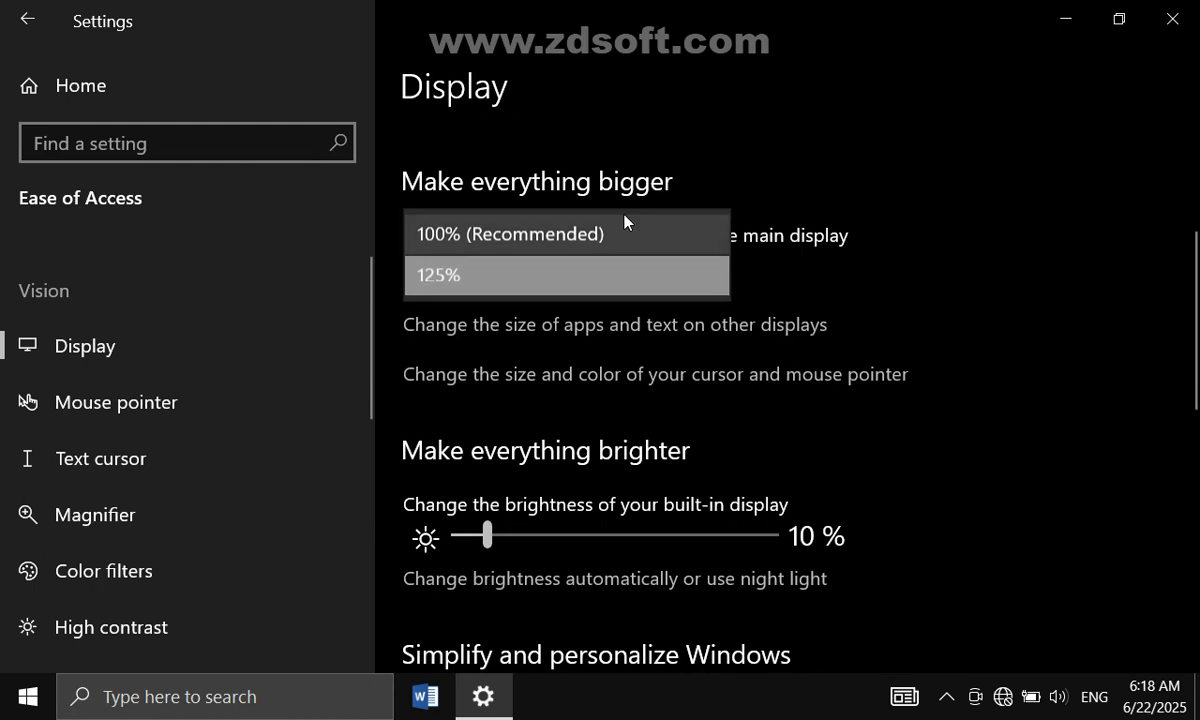
click(627, 245)
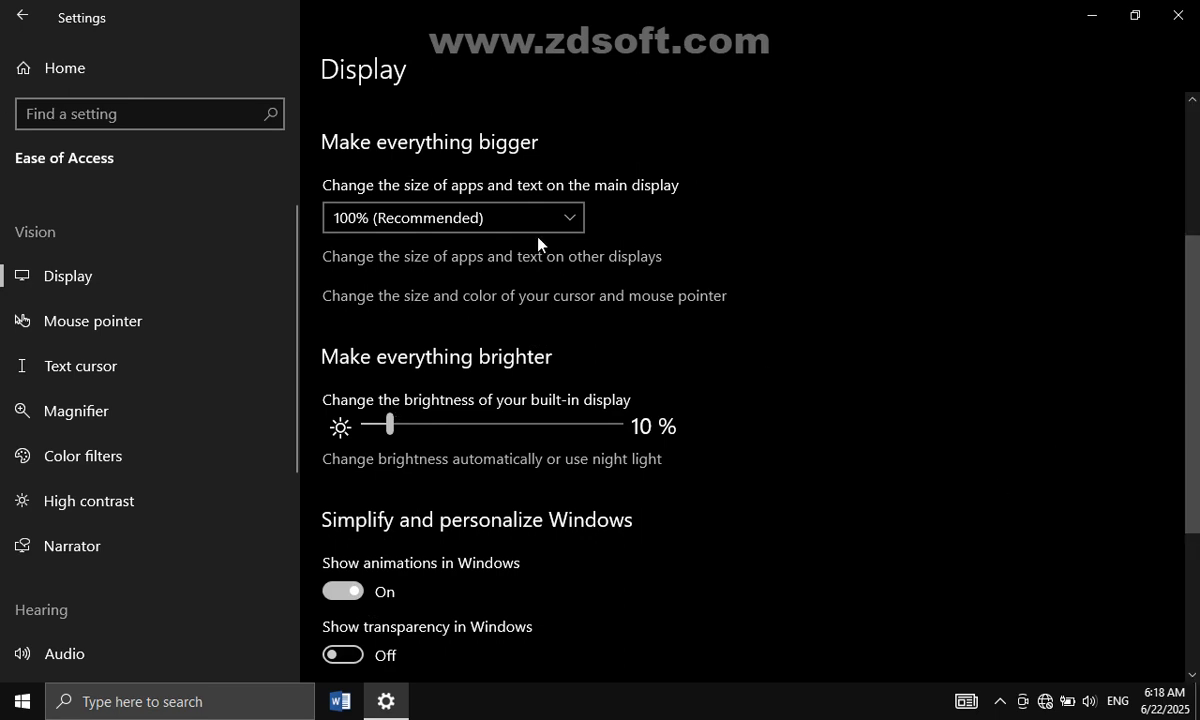
click(569, 218)
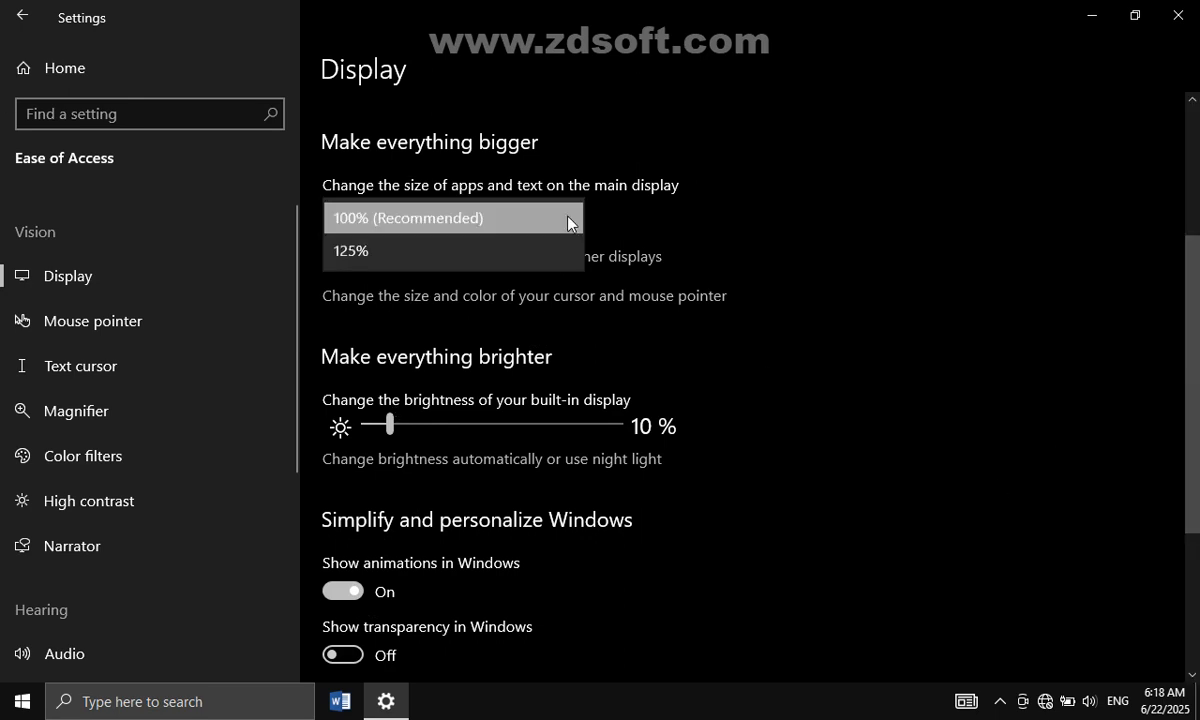
click(507, 253)
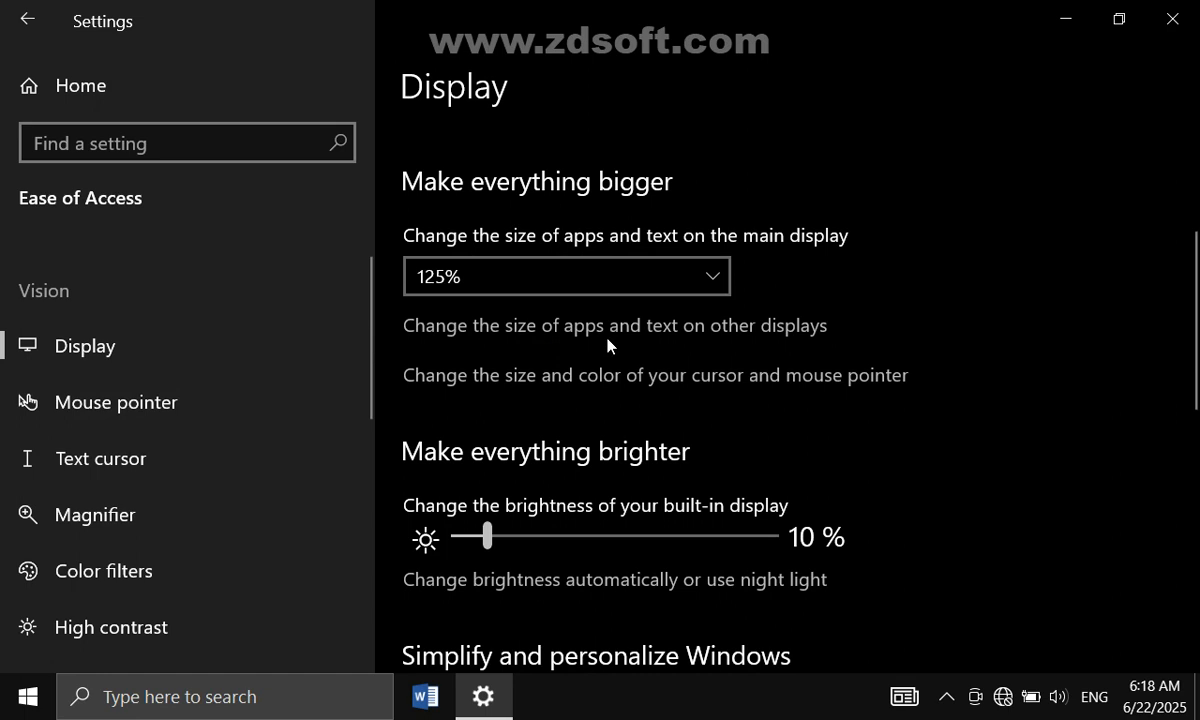
- View the settings for the size of apps and text on other displays, and return to the Ease of Access display page
click(677, 327)
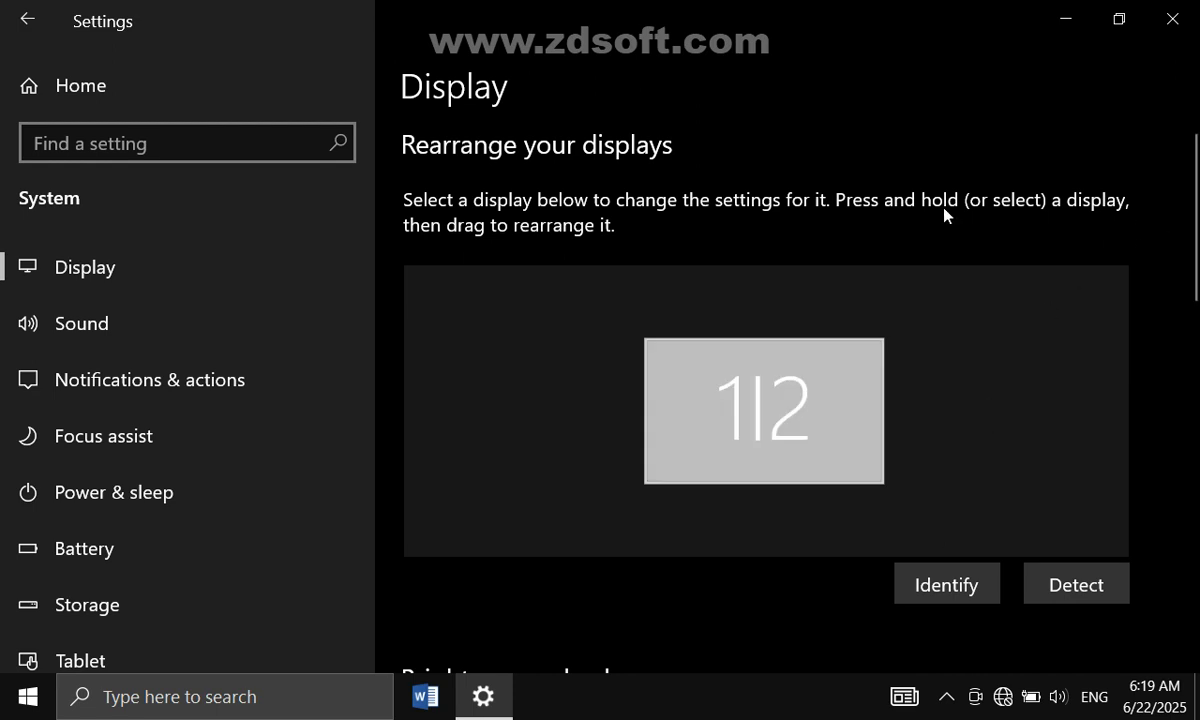
click(30, 17)
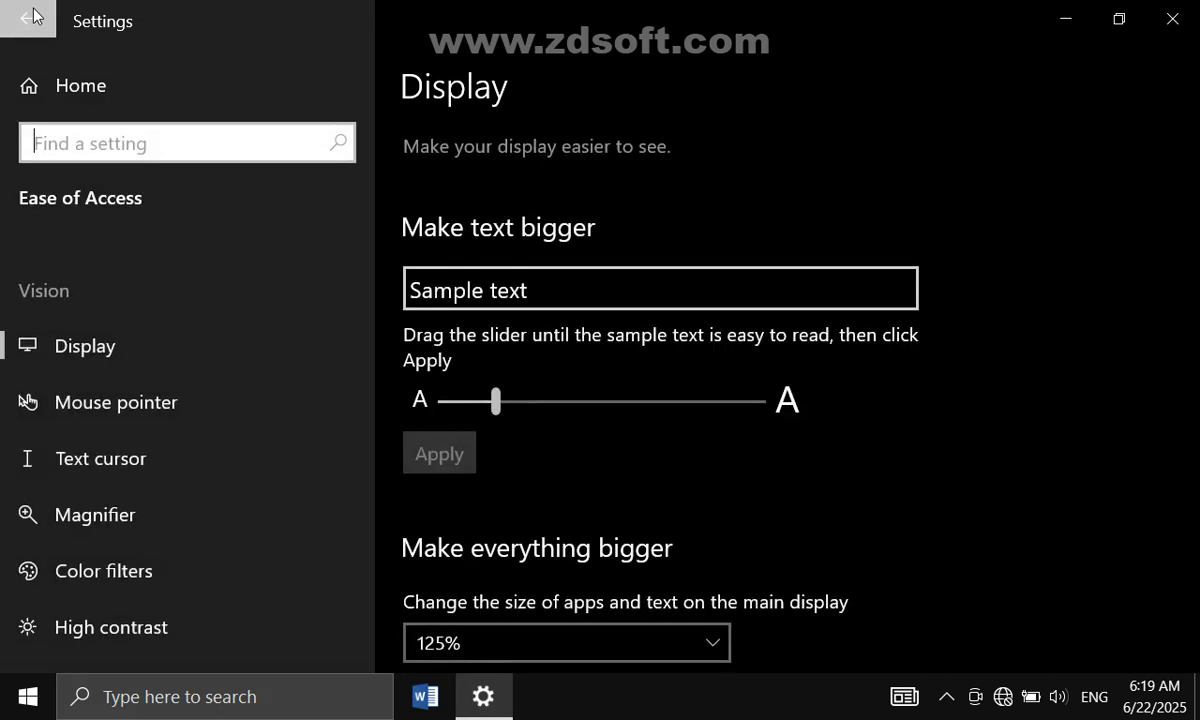
- In the cursor and mouse pointer settings, try a larger pointer, set it slightly above the smallest size, and return to the display page
drag(1192, 241, 1198, 368)
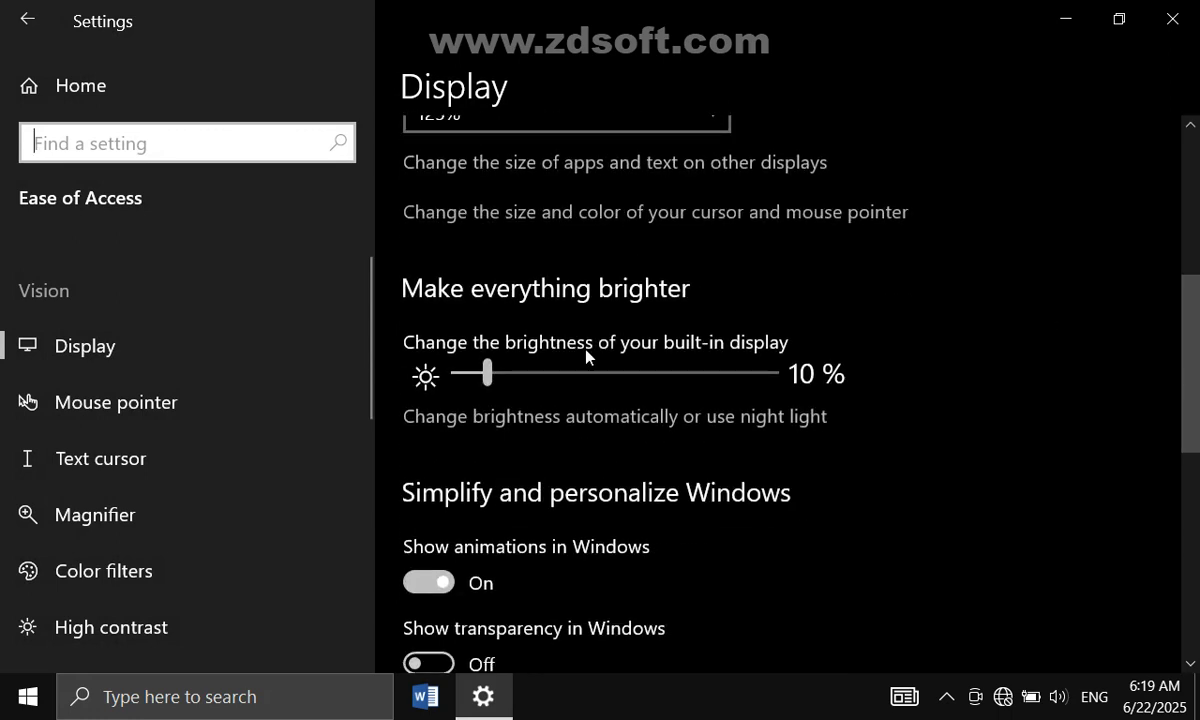
click(642, 222)
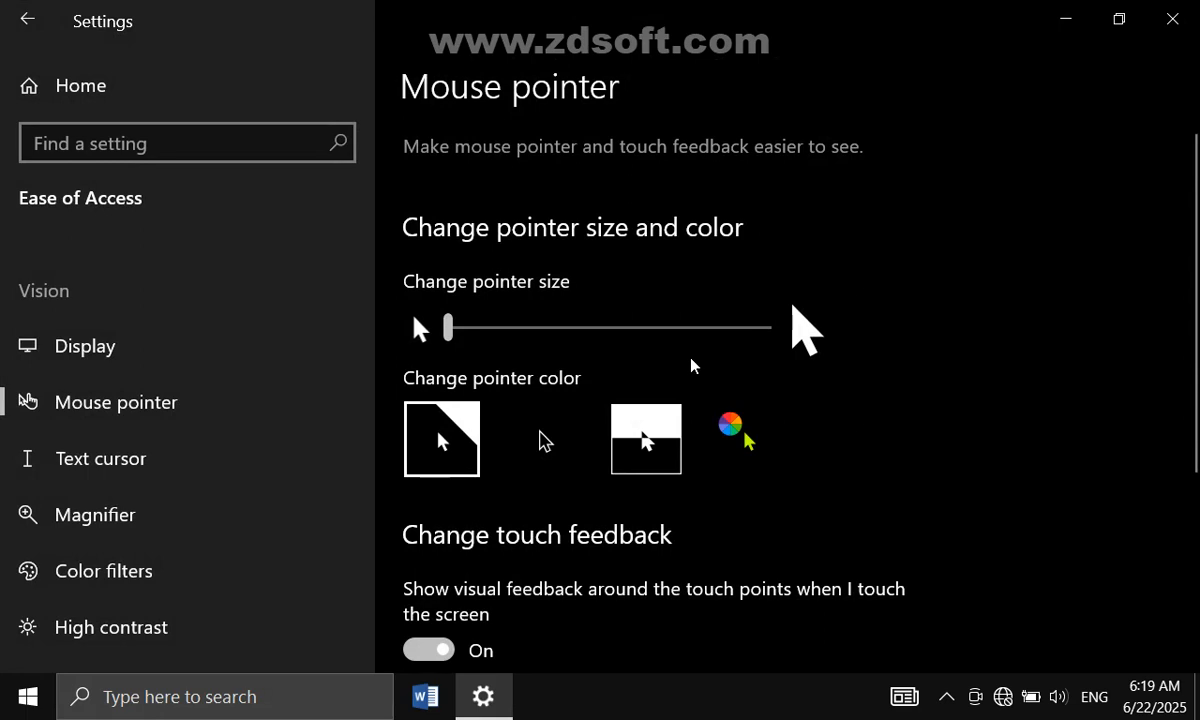
click(587, 327)
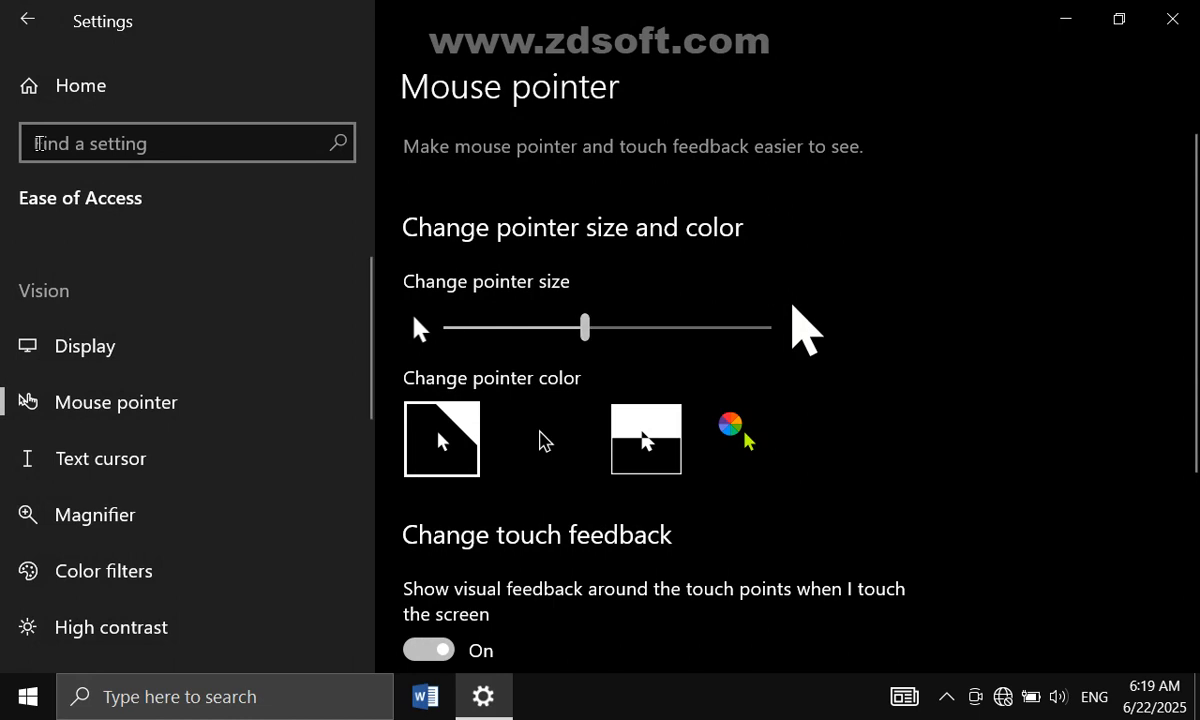
drag(458, 325, 469, 332)
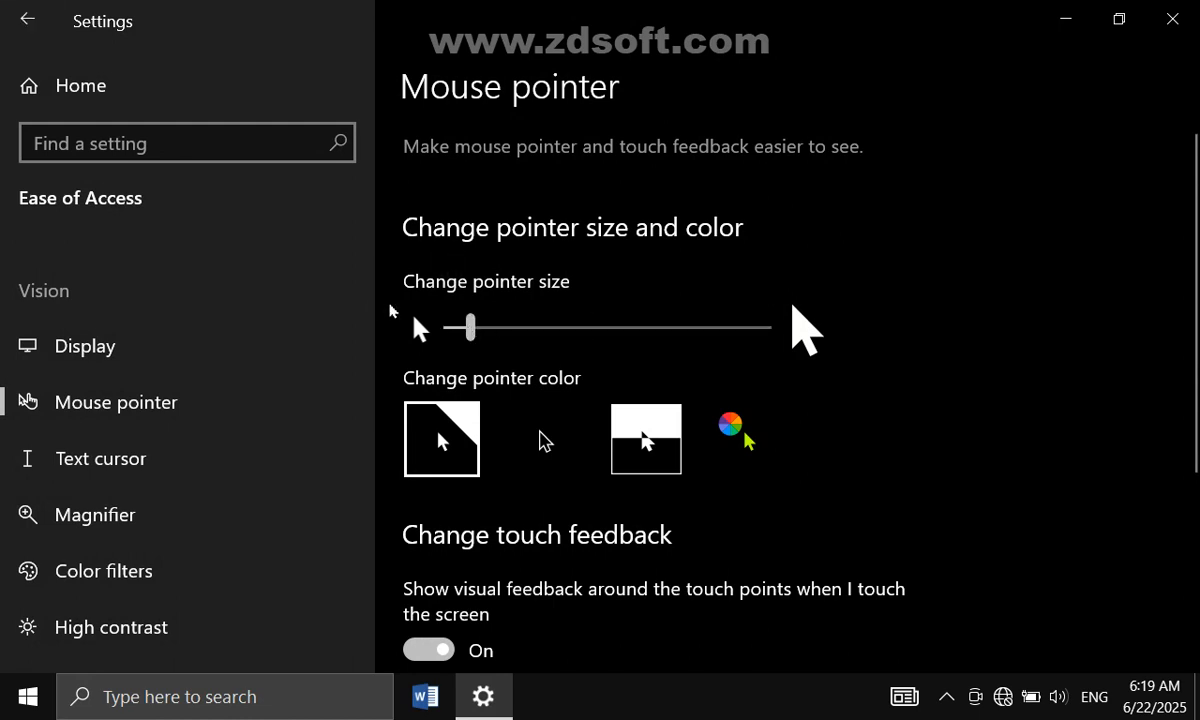
click(22, 20)
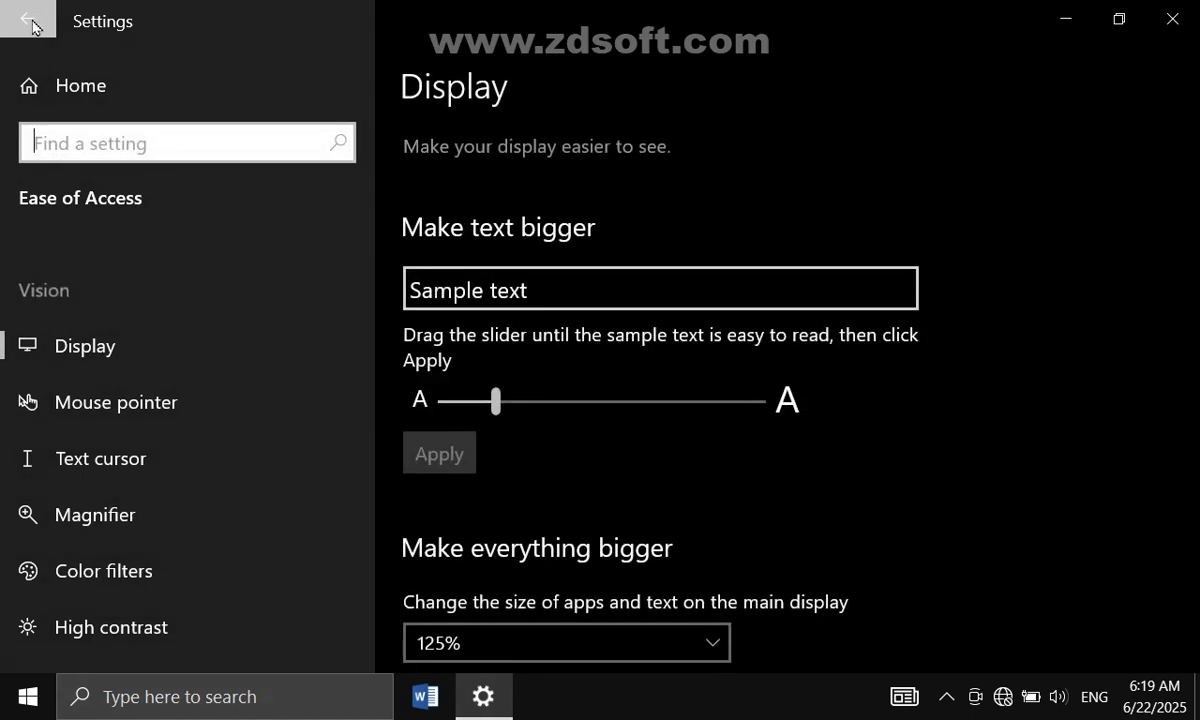
- Try several brightness levels for the built-in display and set it to 36 %
scroll(1195, 195, down, 10)
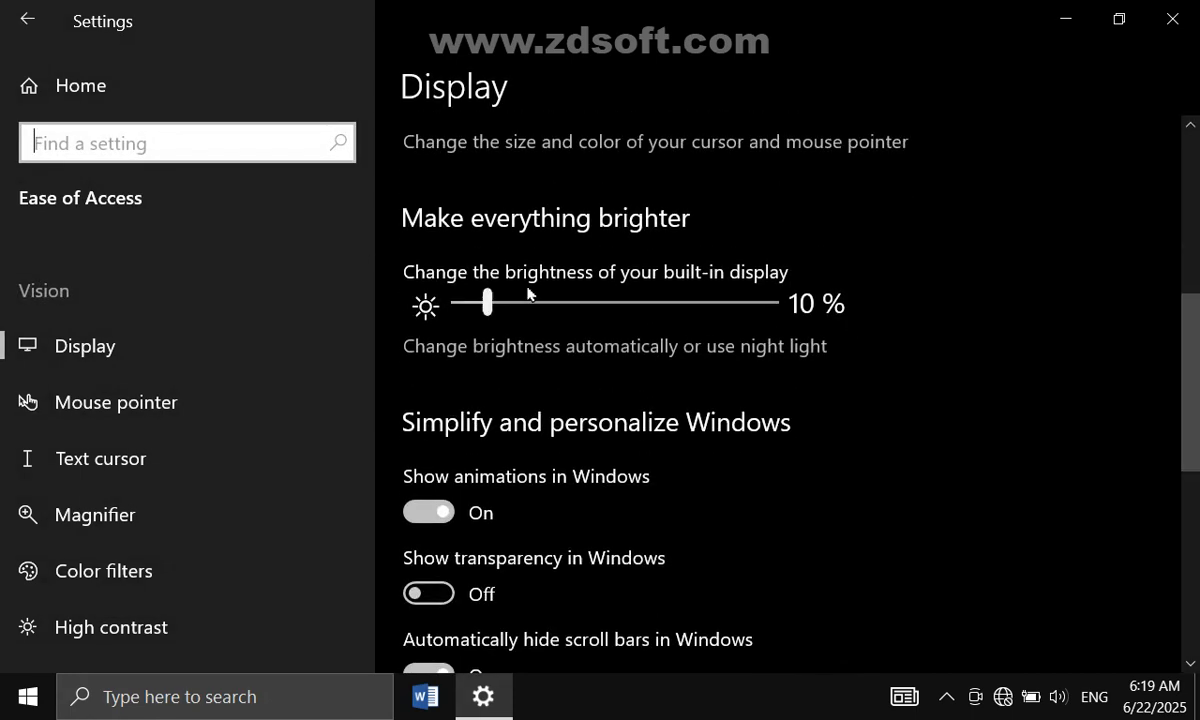
click(544, 303)
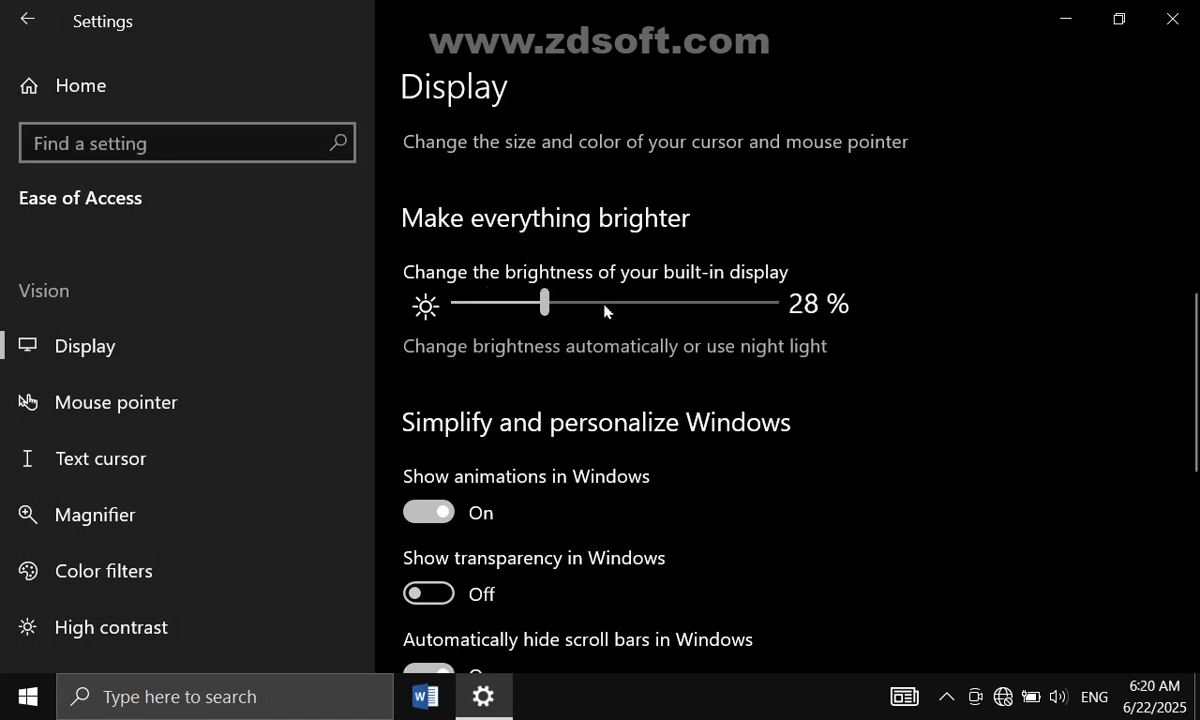
click(488, 303)
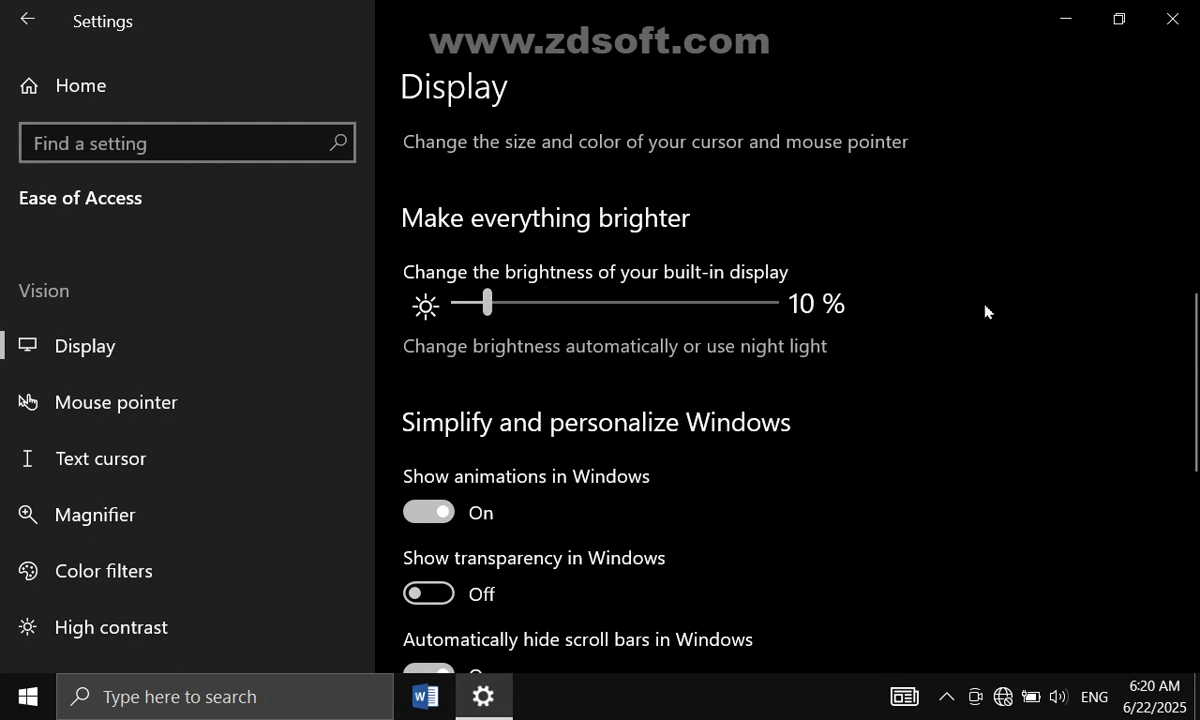
click(670, 305)
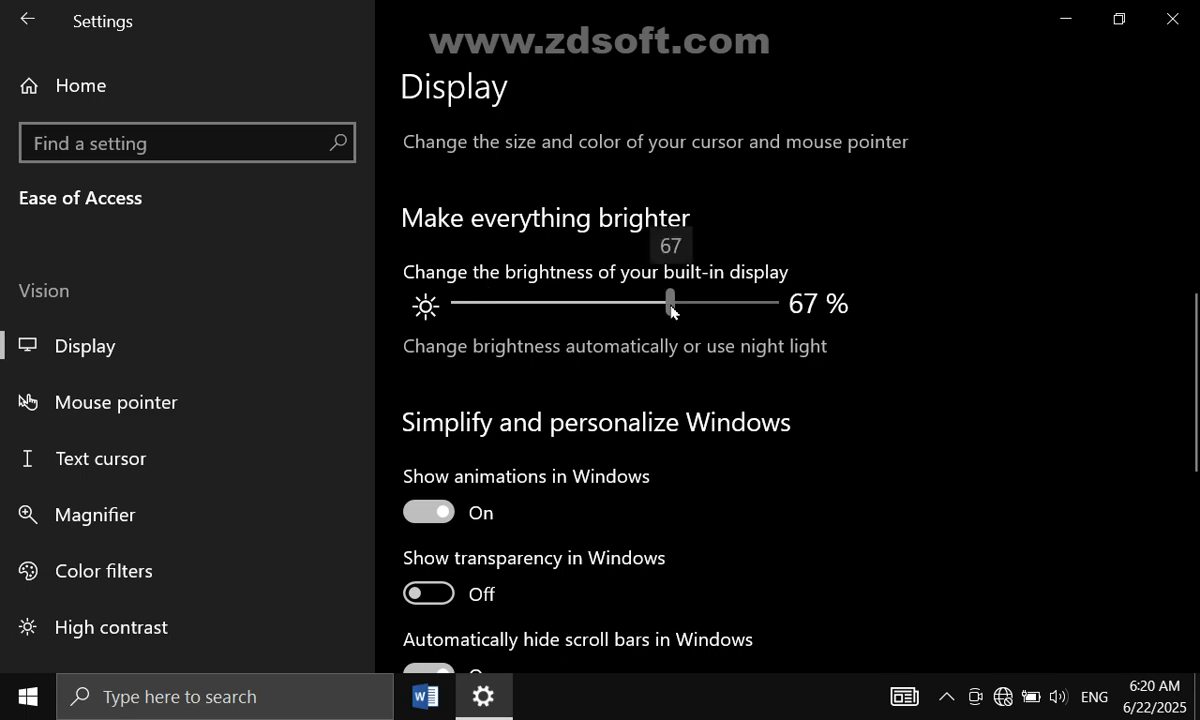
click(570, 304)
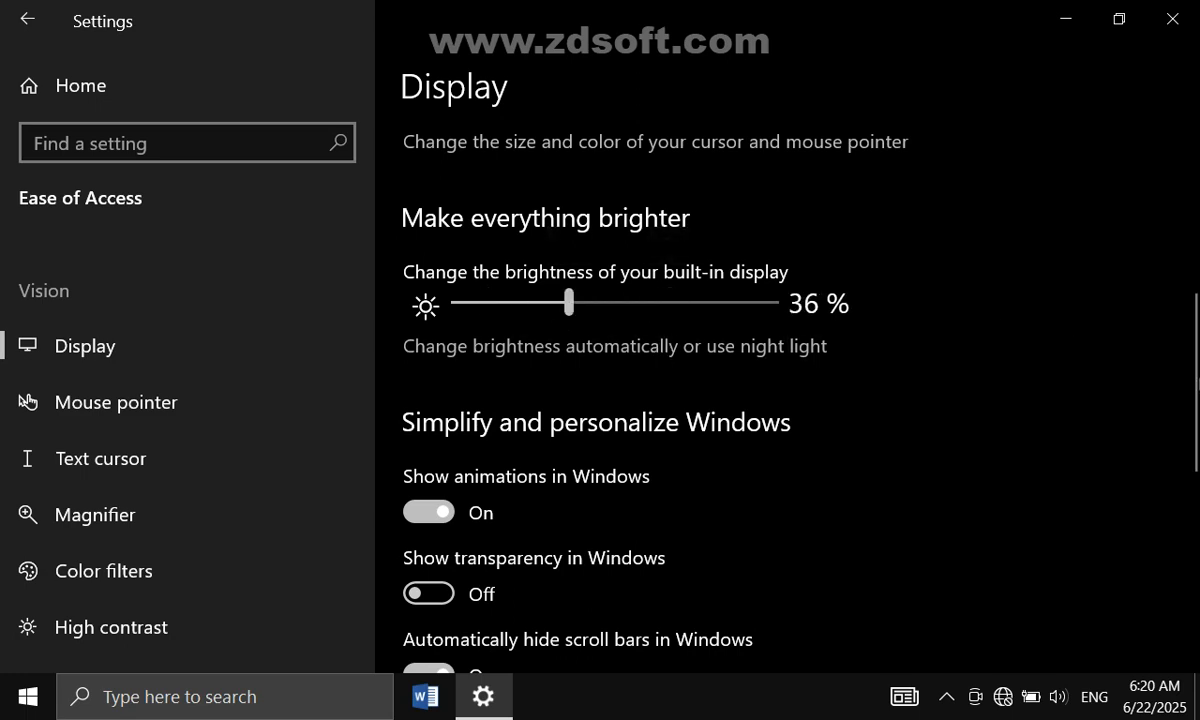
- Switch Windows animations off and back on, and turn on transparency in Windows
drag(1197, 385, 1192, 463)
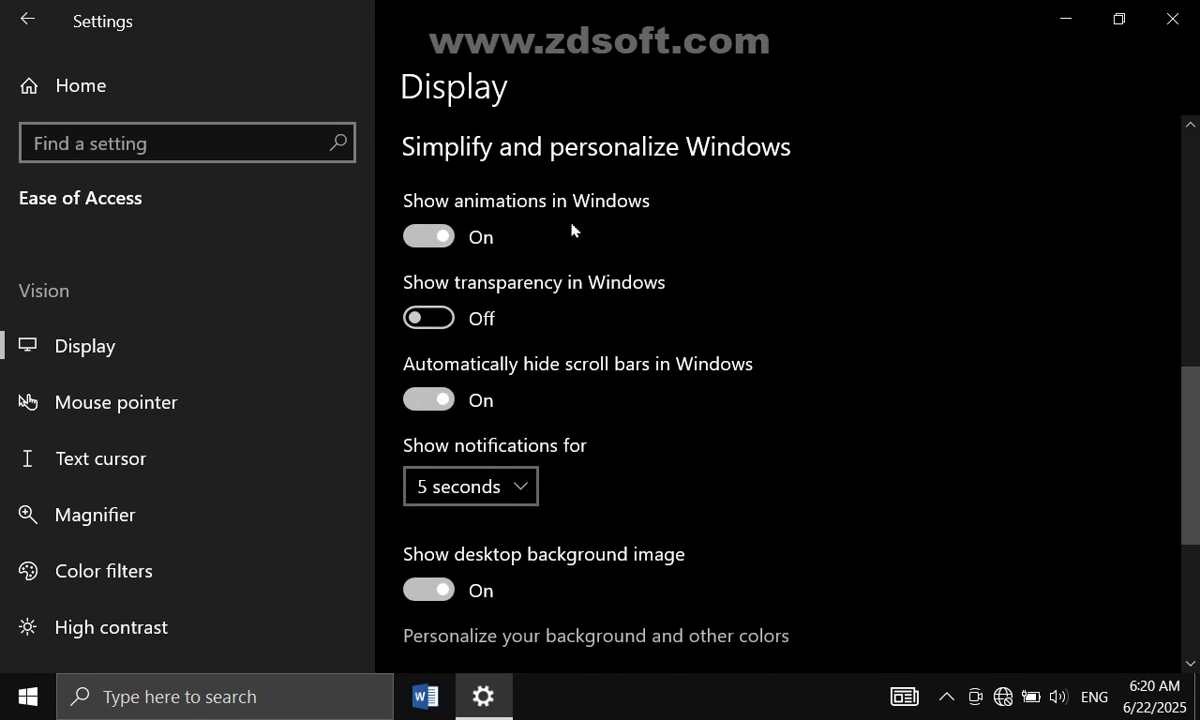
click(441, 238)
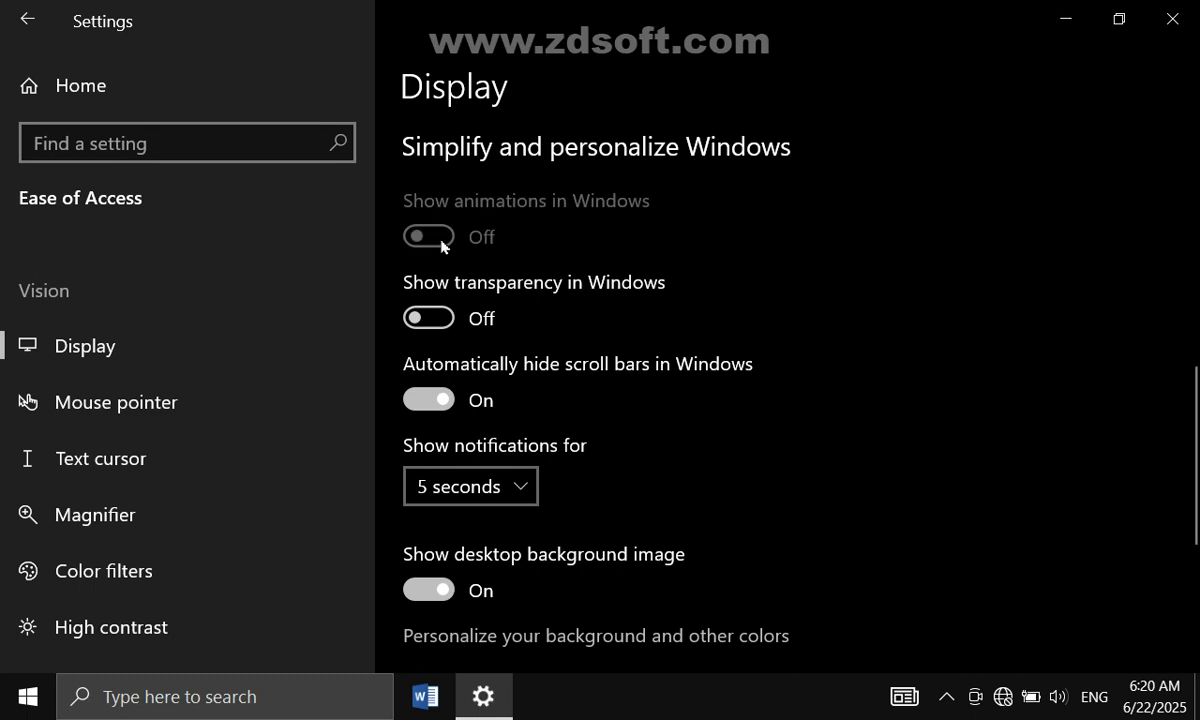
click(441, 238)
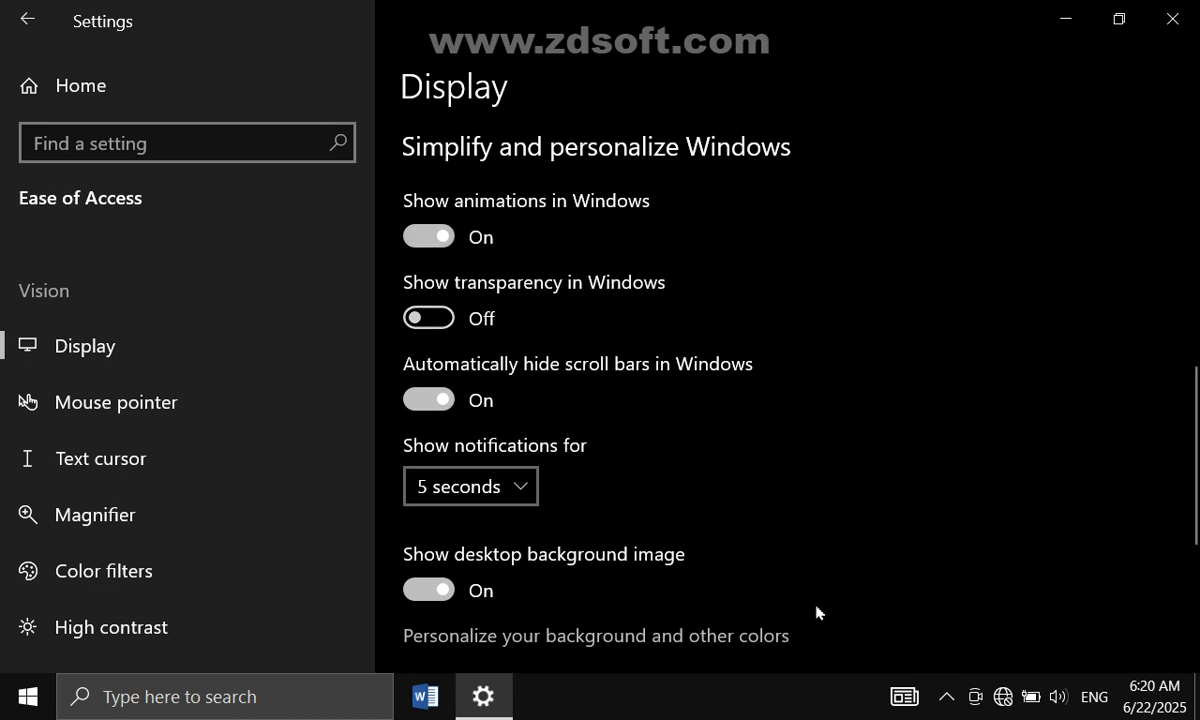
click(433, 318)
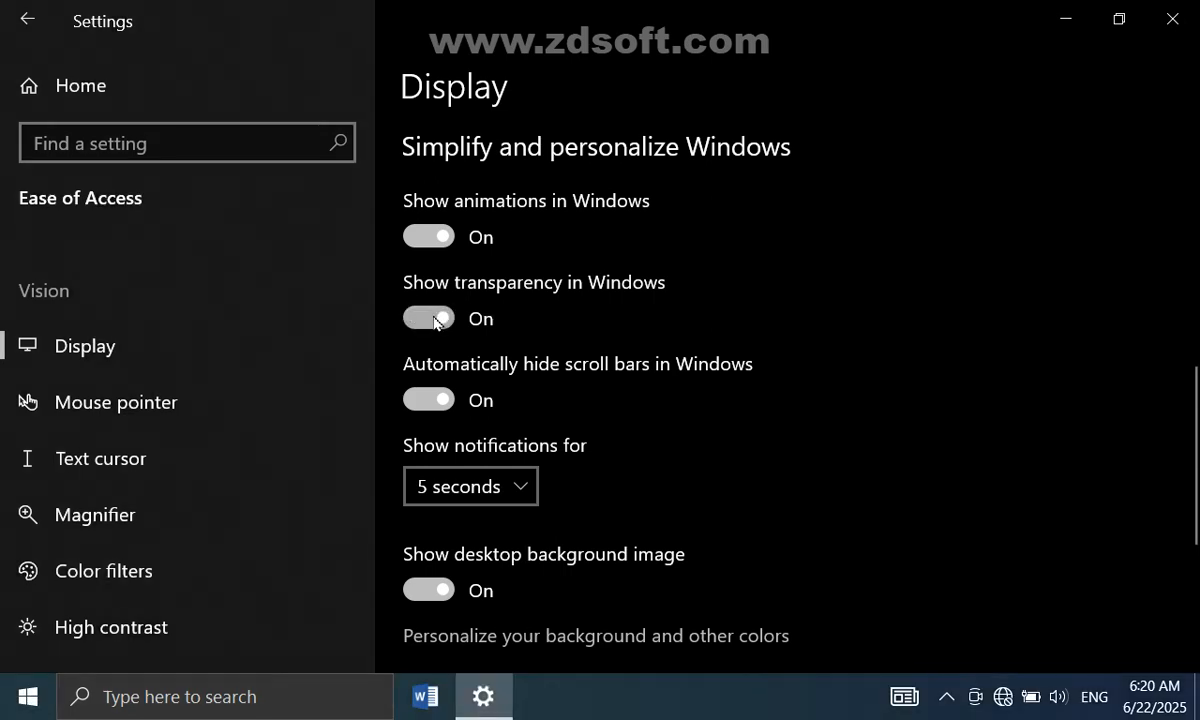
- Toggle the transparency effects in Windows a few times and leave them turned off
click(433, 318)
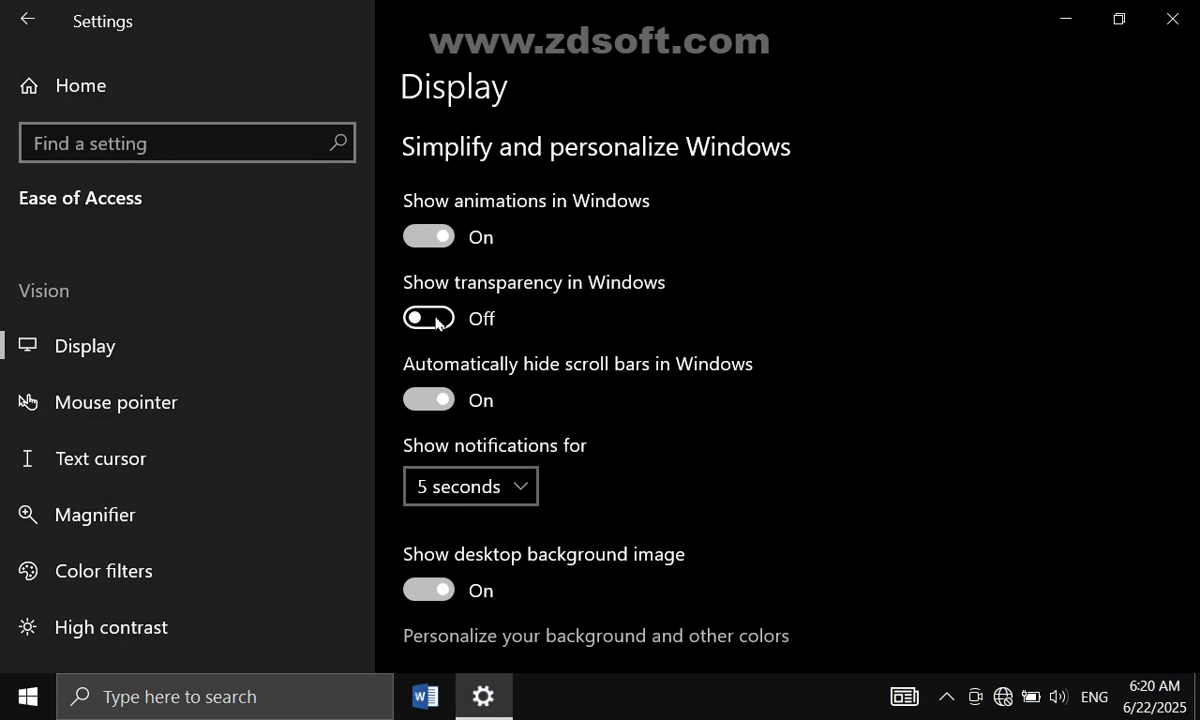
click(437, 320)
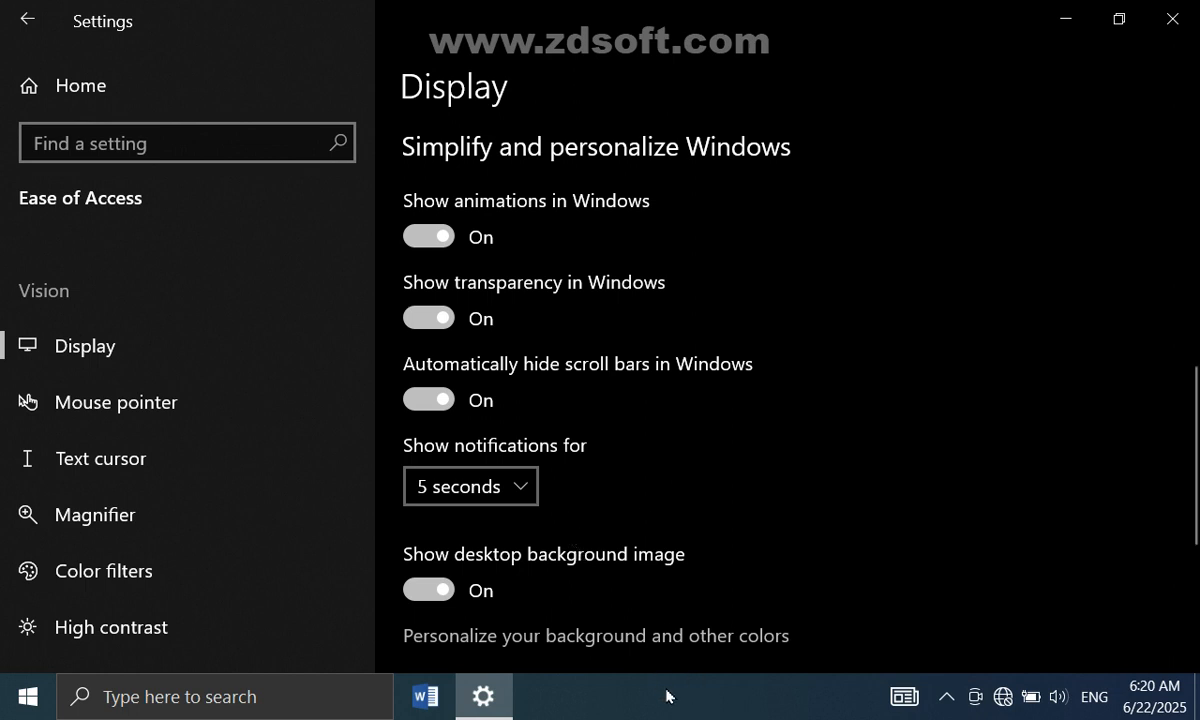
click(431, 318)
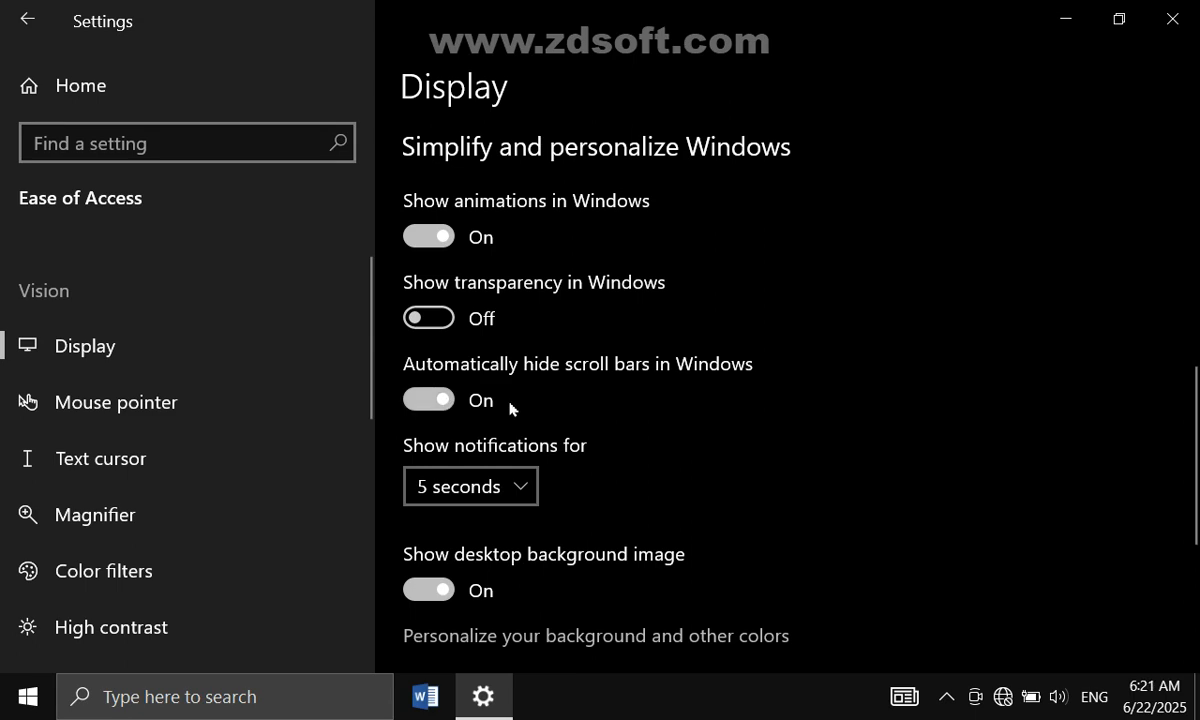
- Turn off automatic hiding of scroll bars in Windows, view the desktop briefly, and return to the display settings
click(440, 399)
click(440, 399)
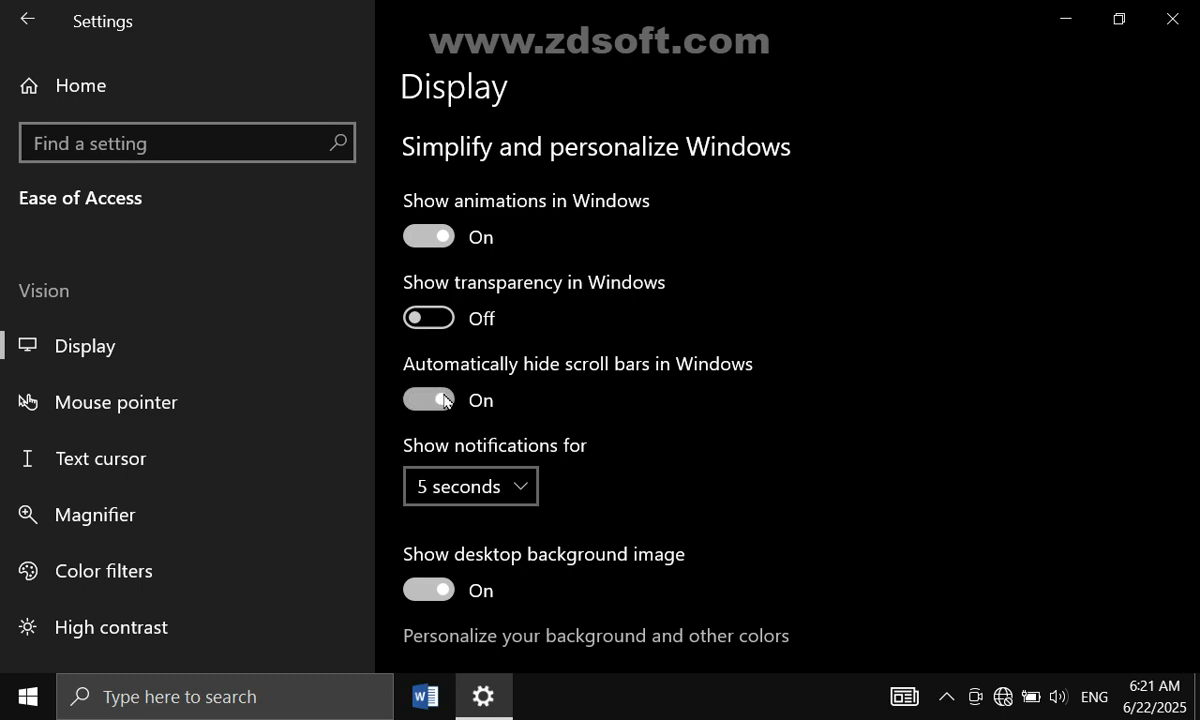
click(440, 399)
click(440, 399)
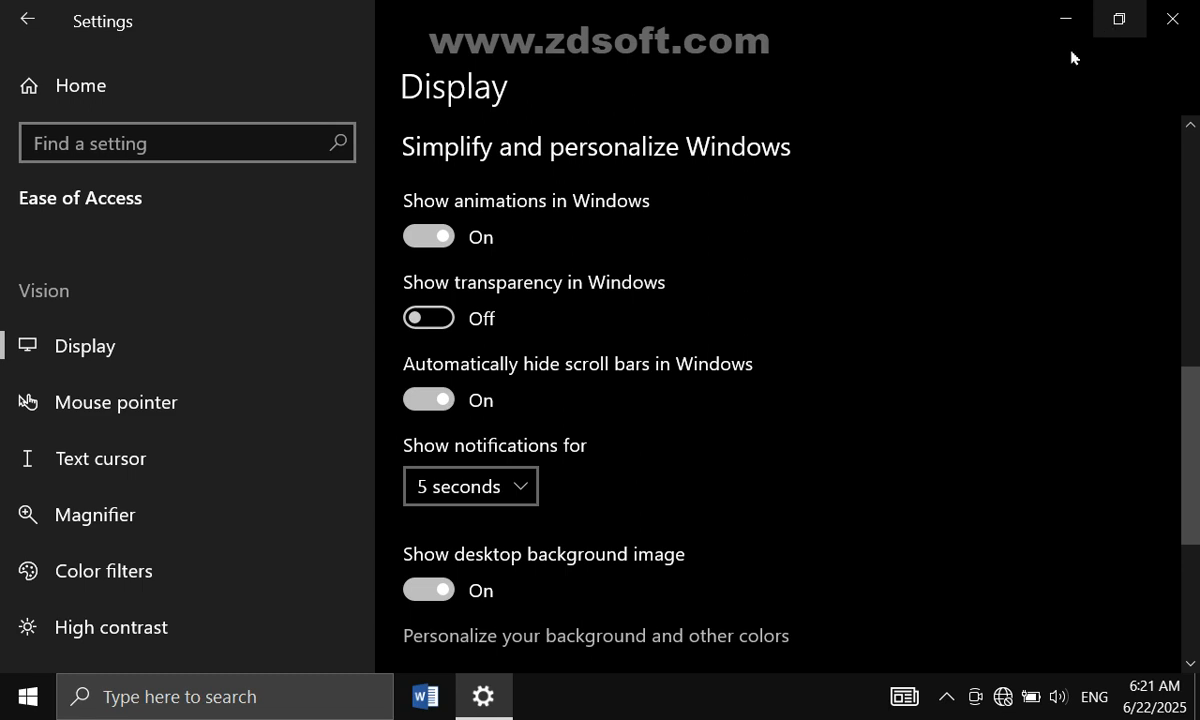
click(428, 398)
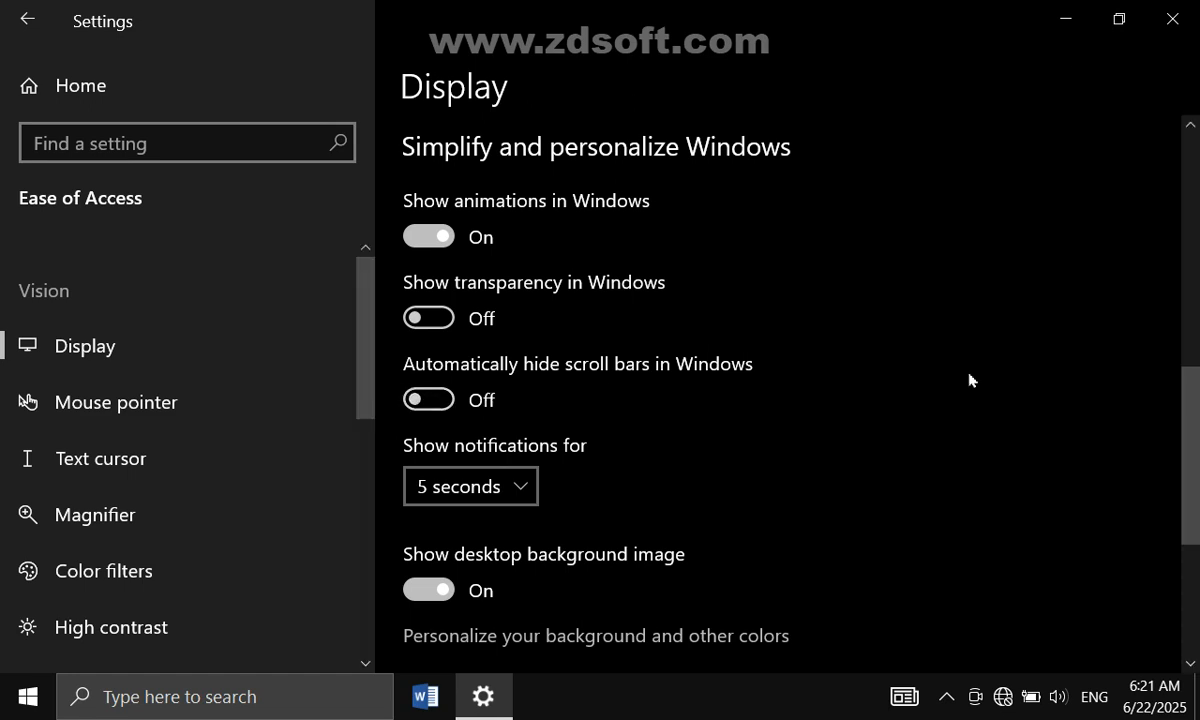
click(1065, 20)
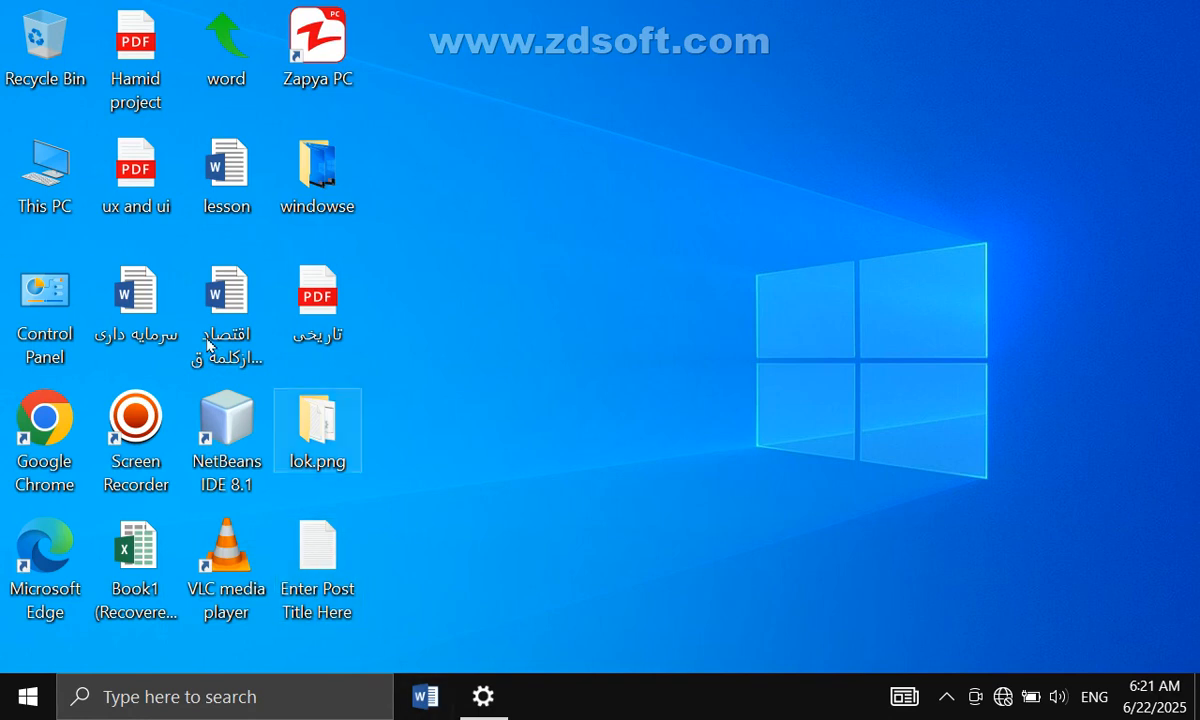
click(483, 698)
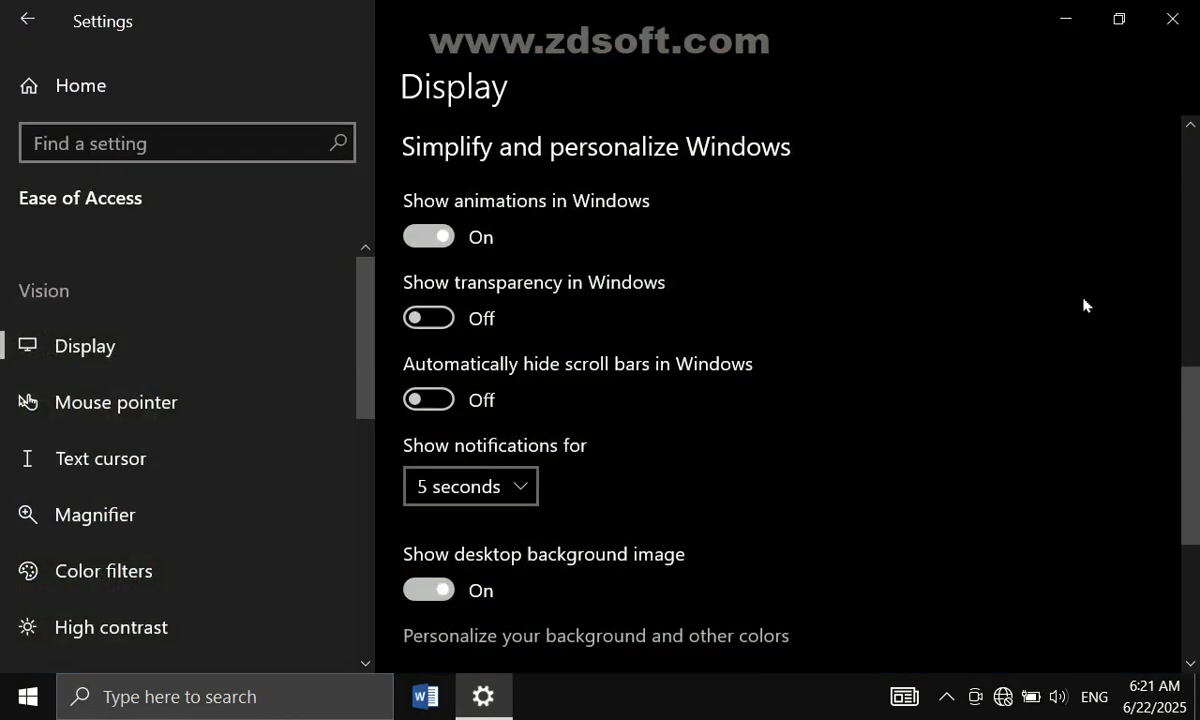
- Try the permanently visible scroll bar on the display page, and turn automatic hiding of scroll bars back on
scroll(1190, 478, up, 2)
drag(1198, 472, 1185, 367)
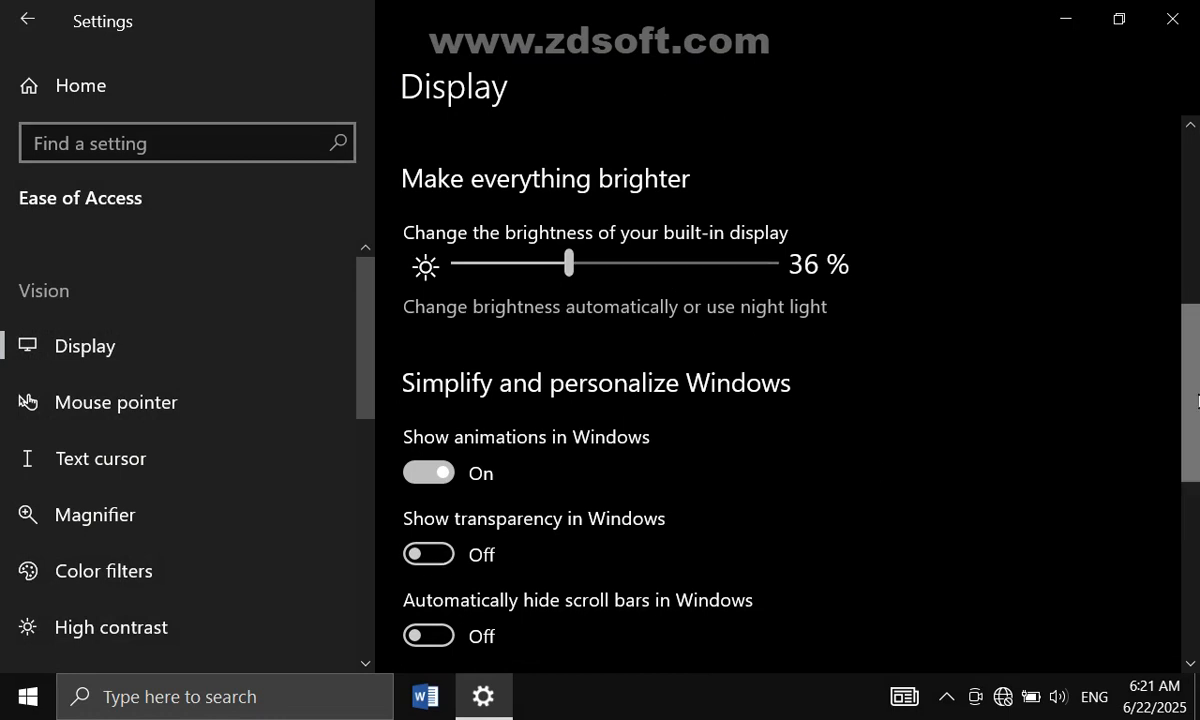
drag(1187, 401, 1189, 460)
click(418, 388)
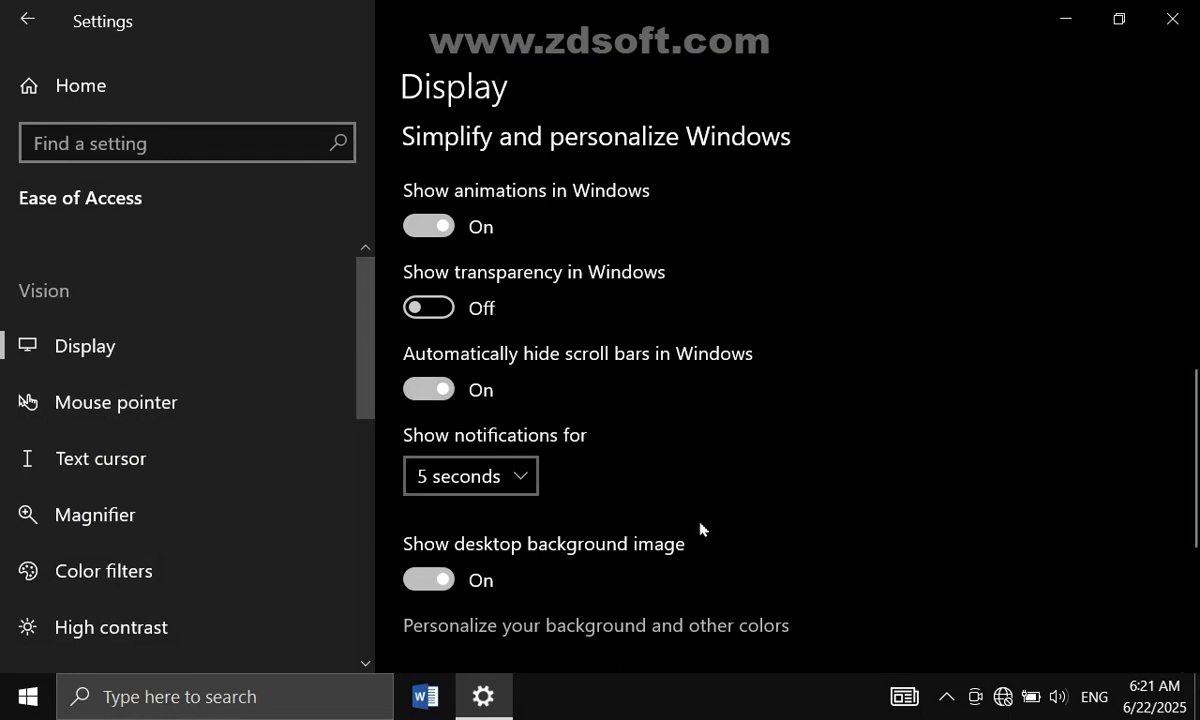
- View the available durations for showing notifications and close the list of choices
click(521, 478)
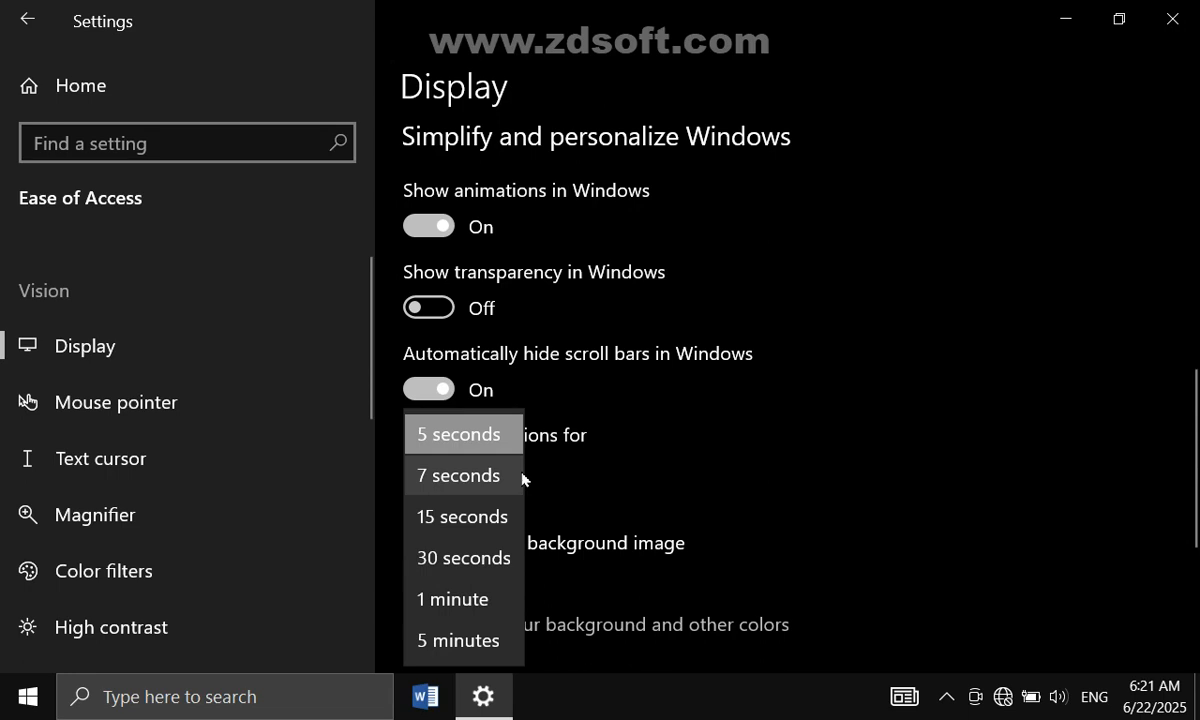
click(725, 473)
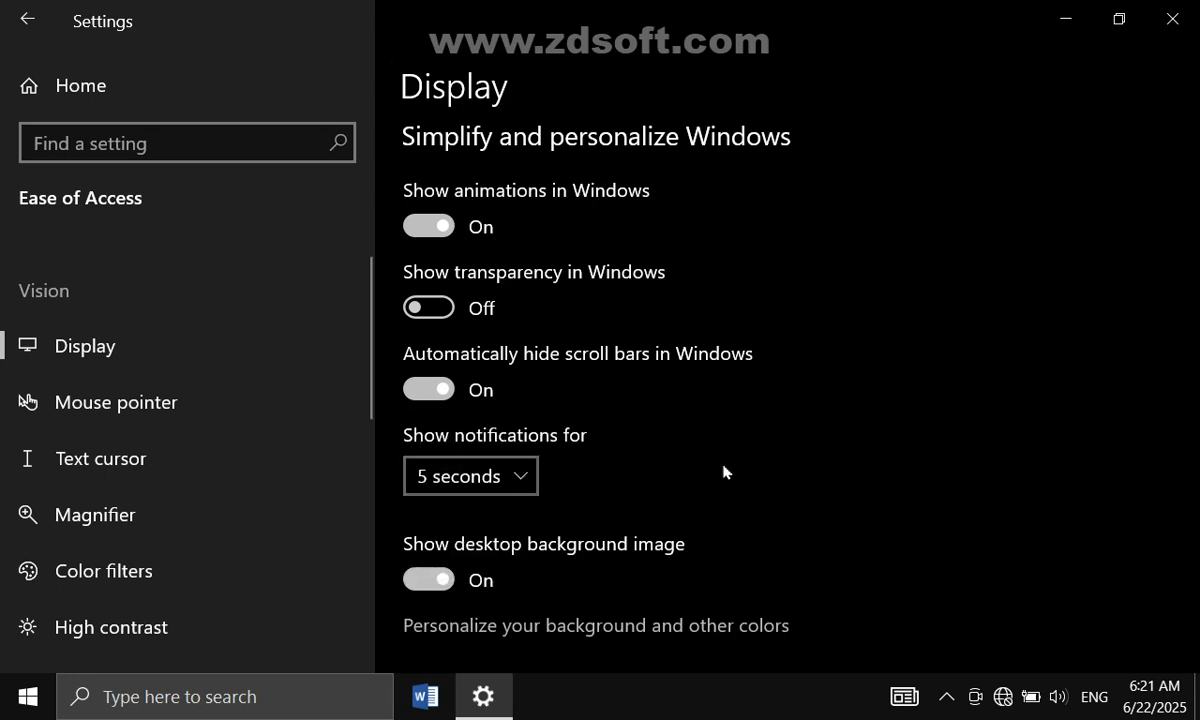
click(520, 479)
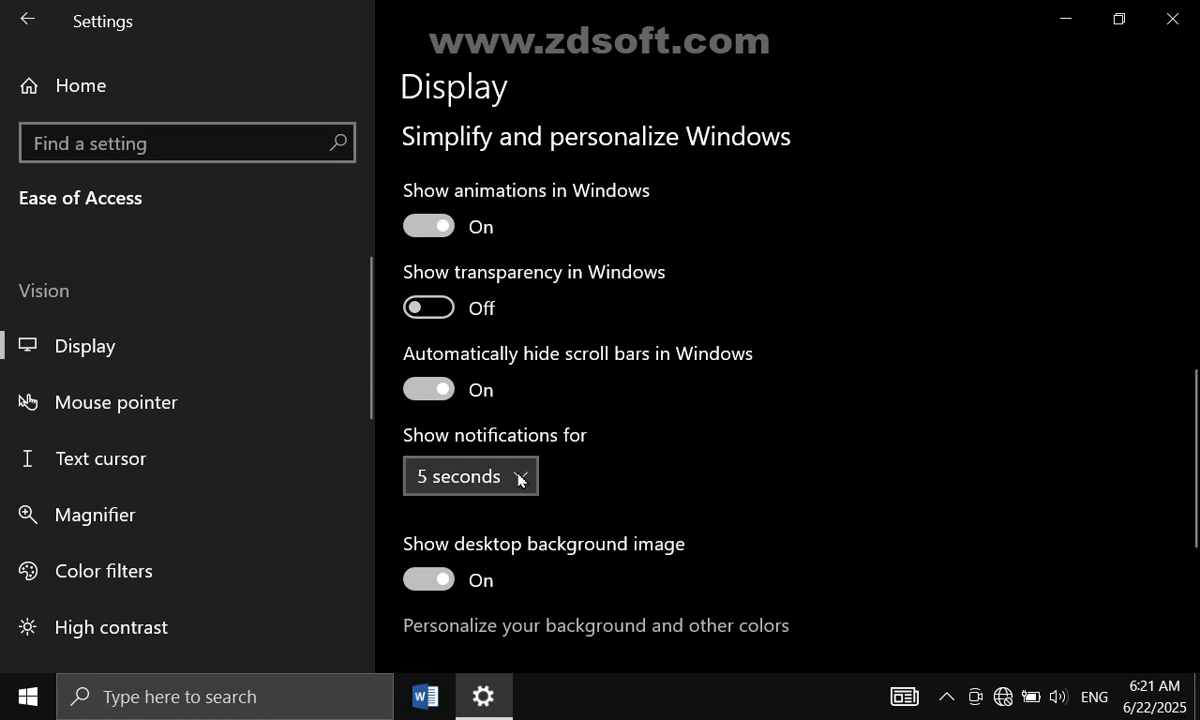
click(640, 497)
click(517, 477)
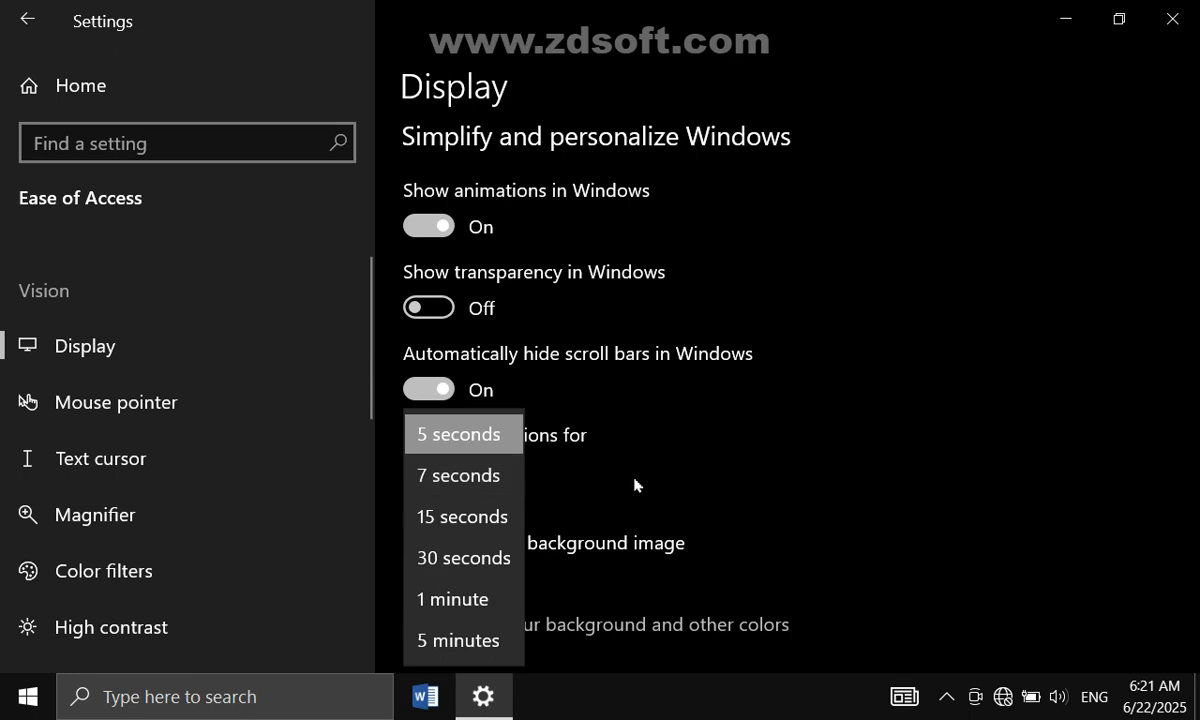
click(683, 487)
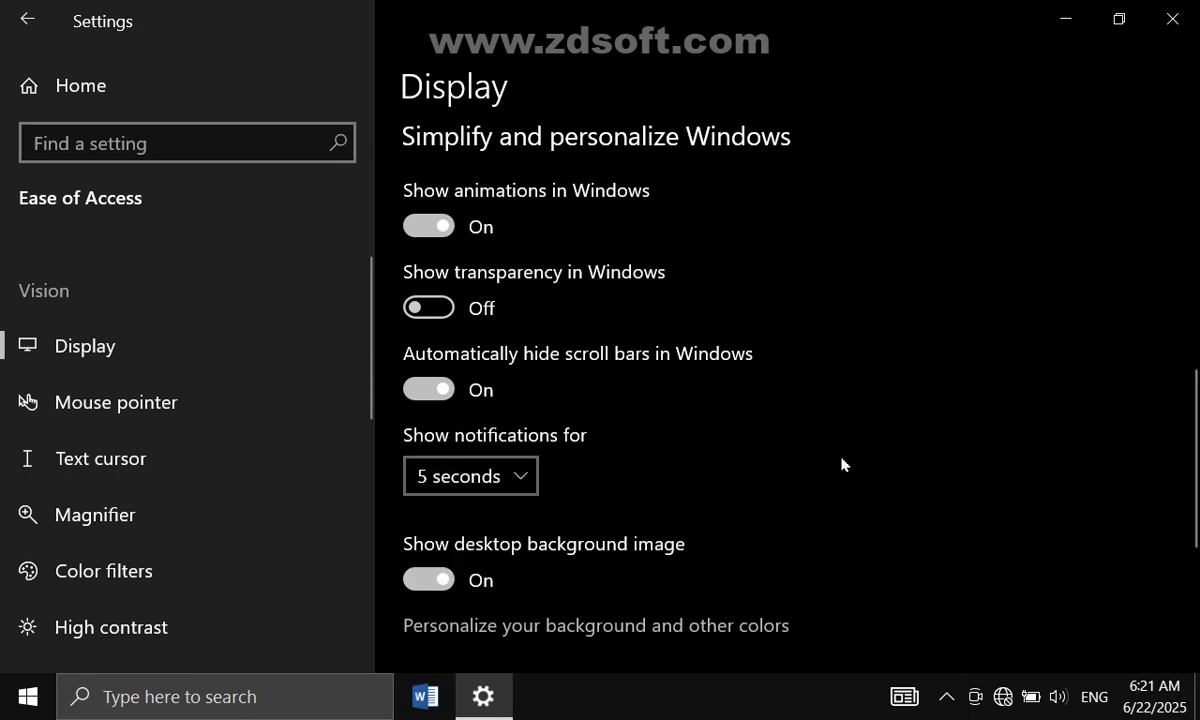
- Switch the desktop background image off and back on, checking the desktop after each change
drag(1197, 457, 1195, 544)
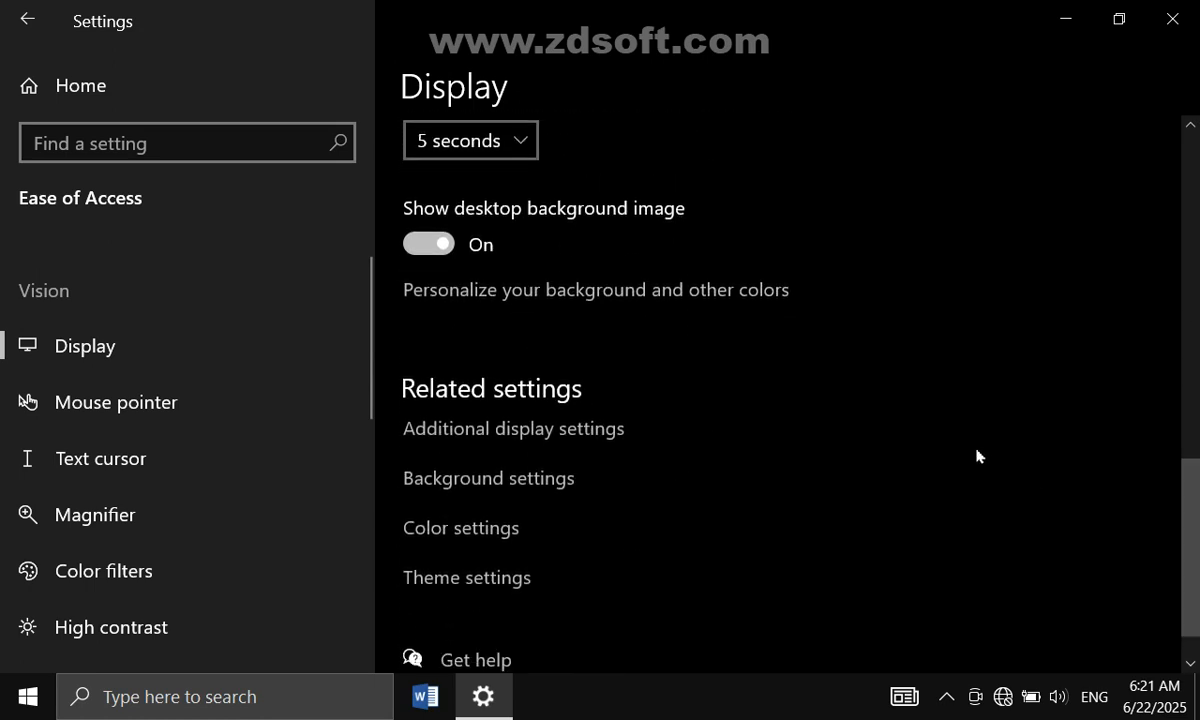
click(441, 247)
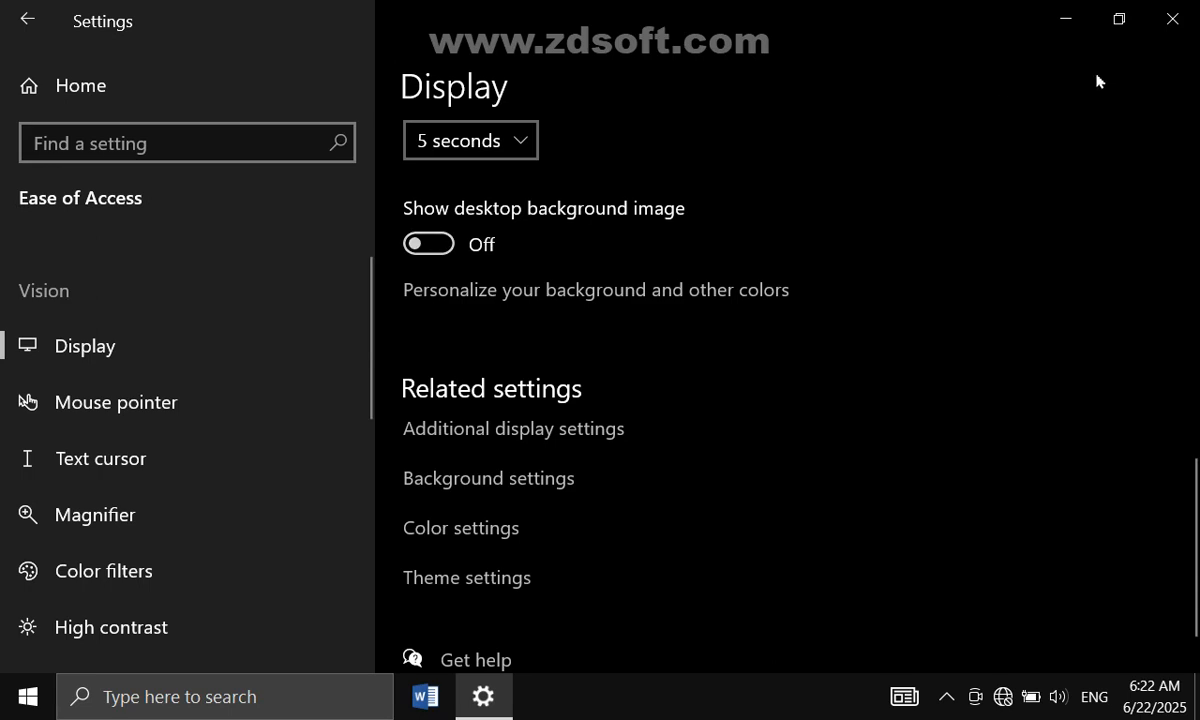
click(1062, 14)
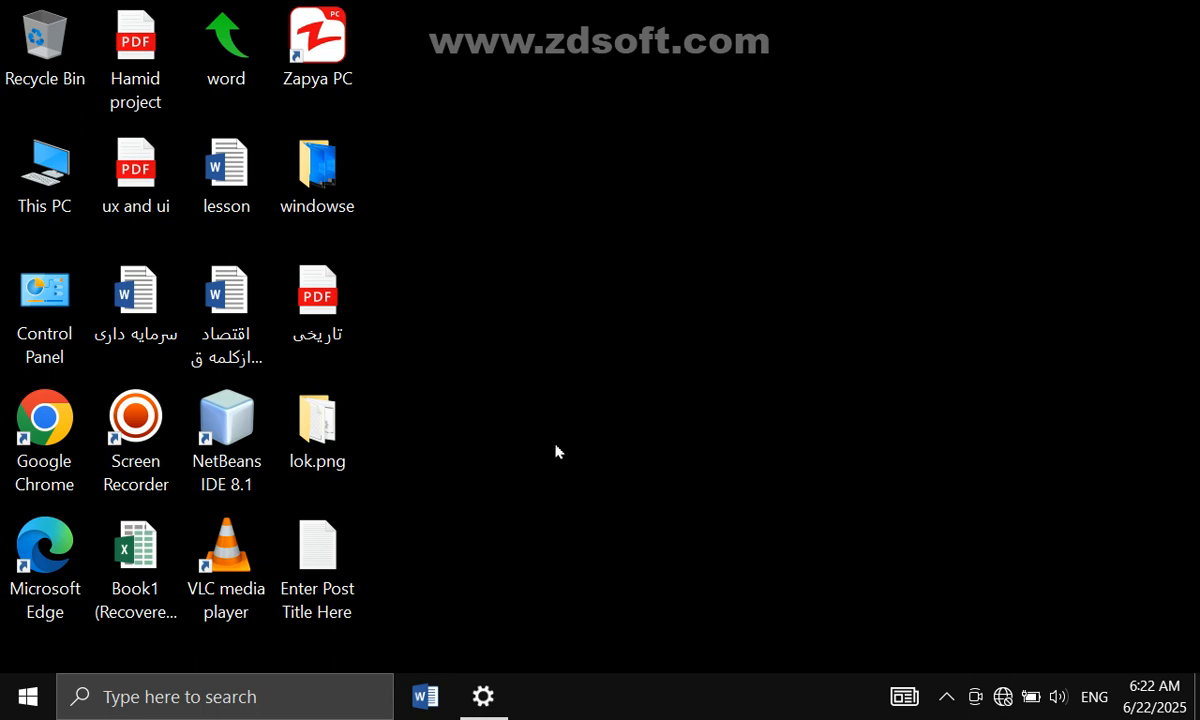
mouse_move(482, 695)
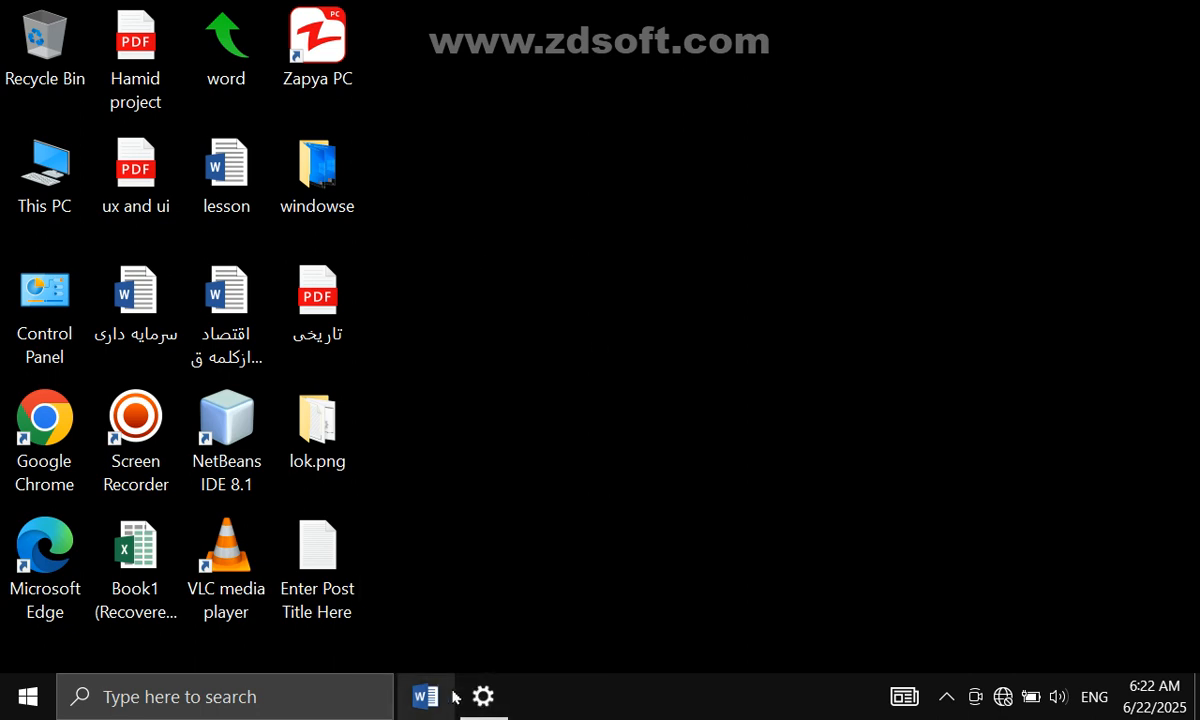
click(483, 695)
click(412, 238)
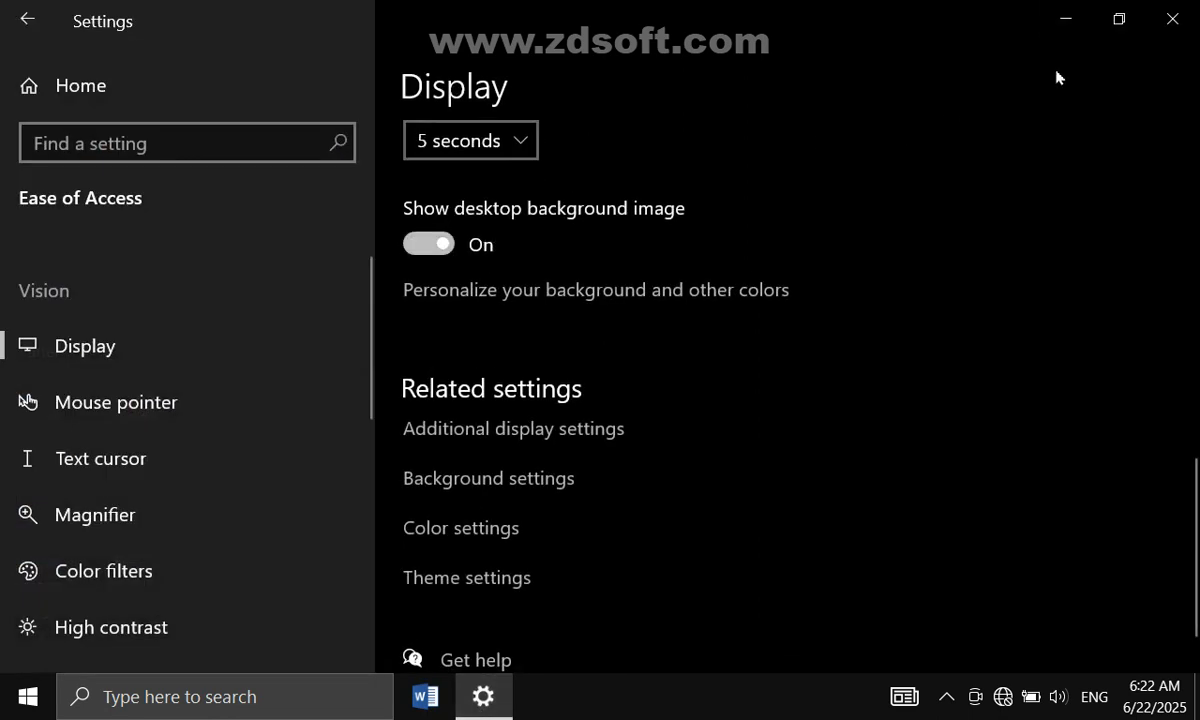
click(1066, 20)
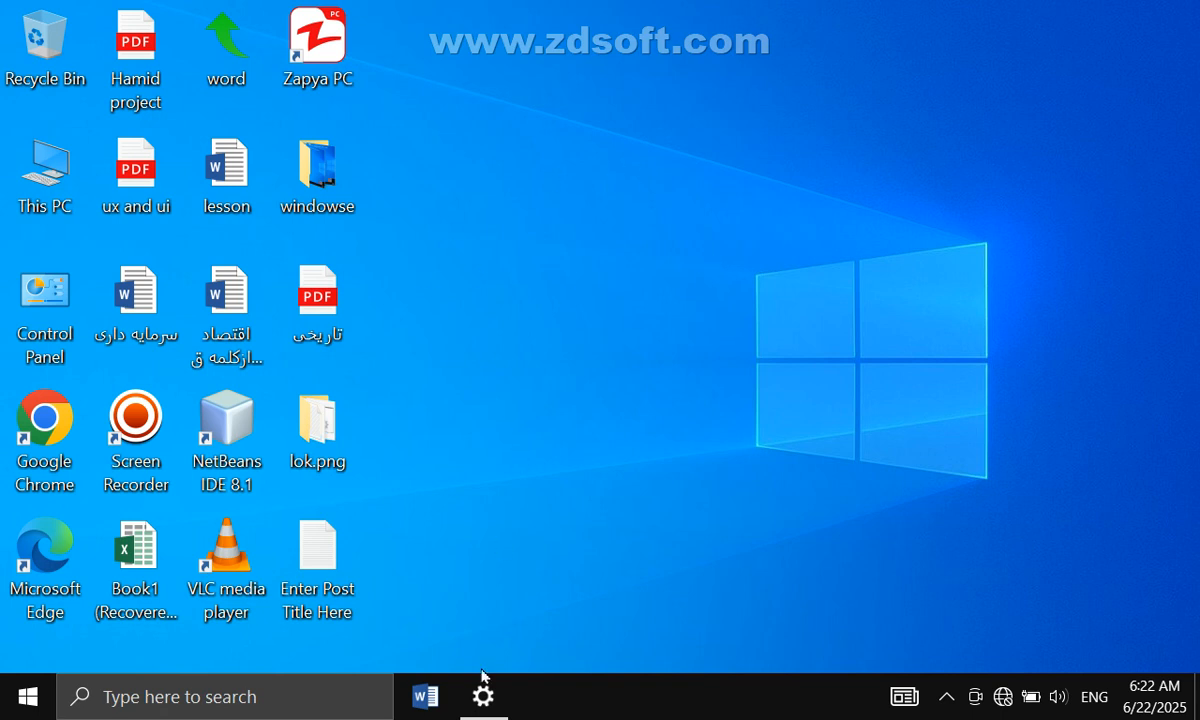
click(480, 700)
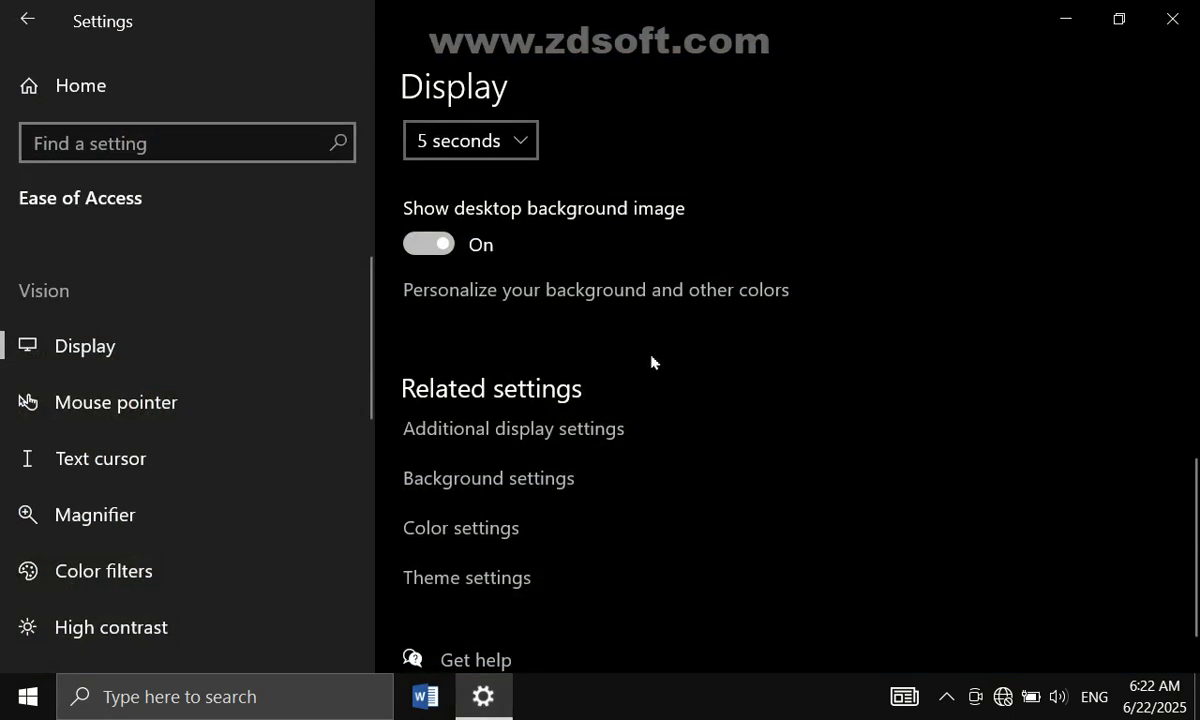
- View the background personalization page and the additional display settings, returning to the Ease of Access display page after each
click(647, 299)
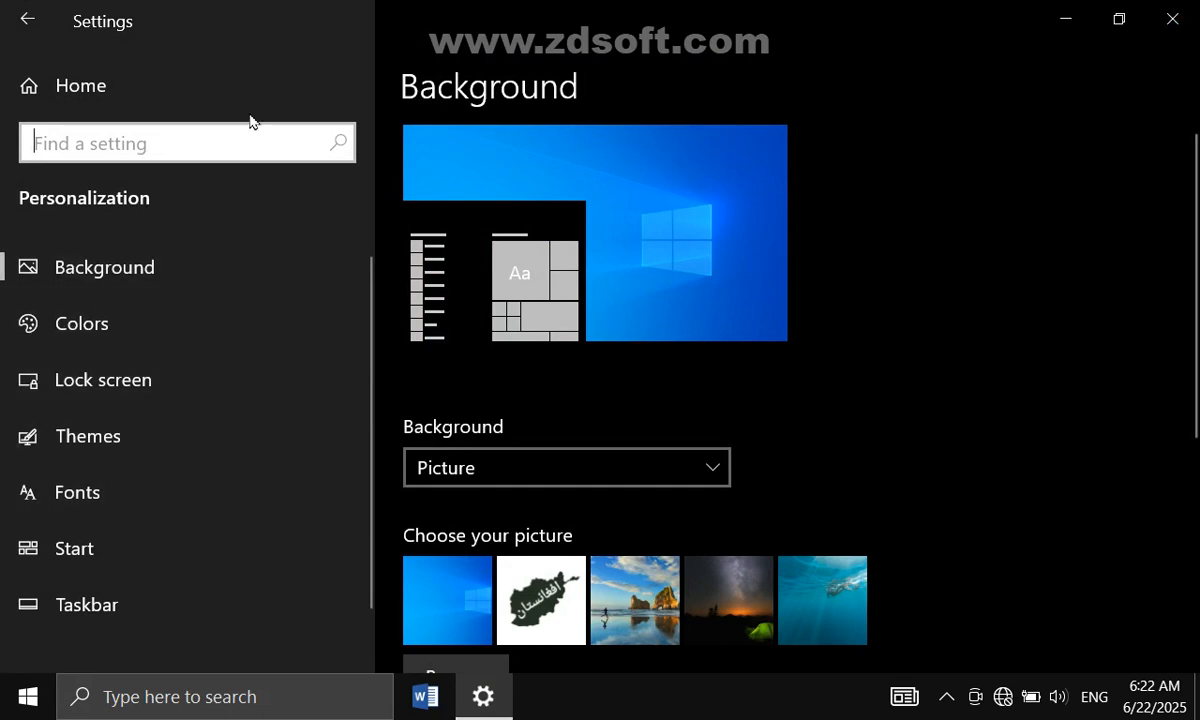
click(30, 20)
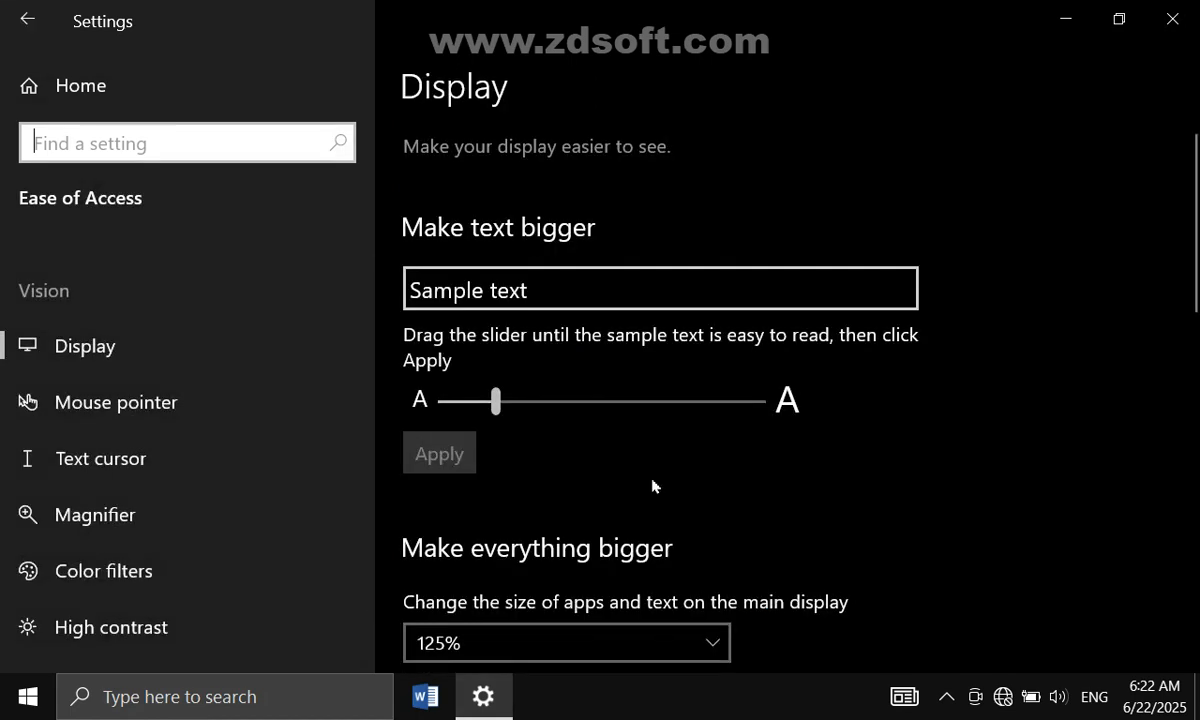
drag(1197, 222, 1197, 585)
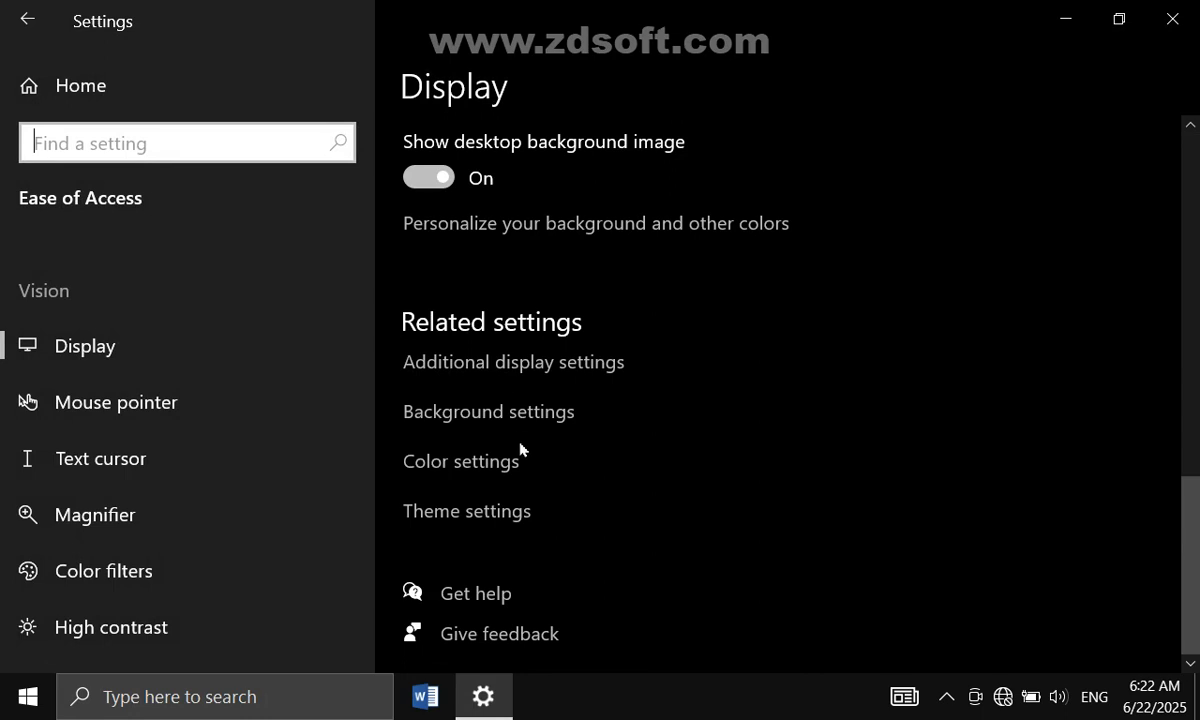
click(515, 371)
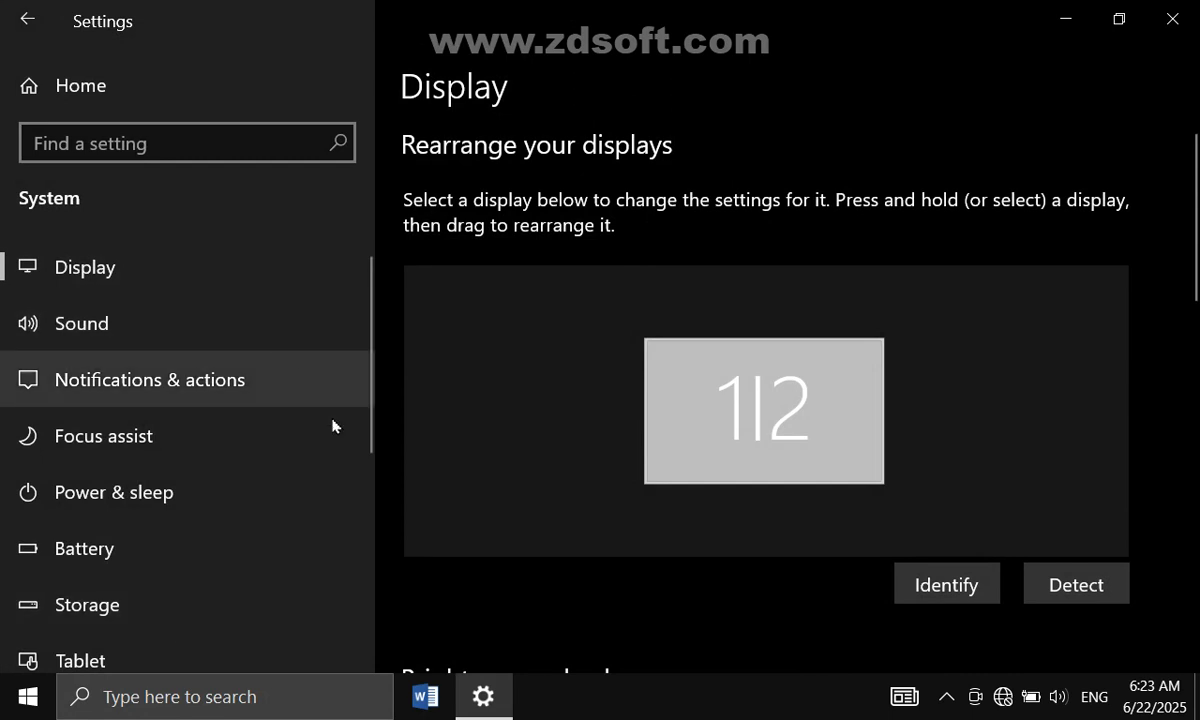
click(22, 20)
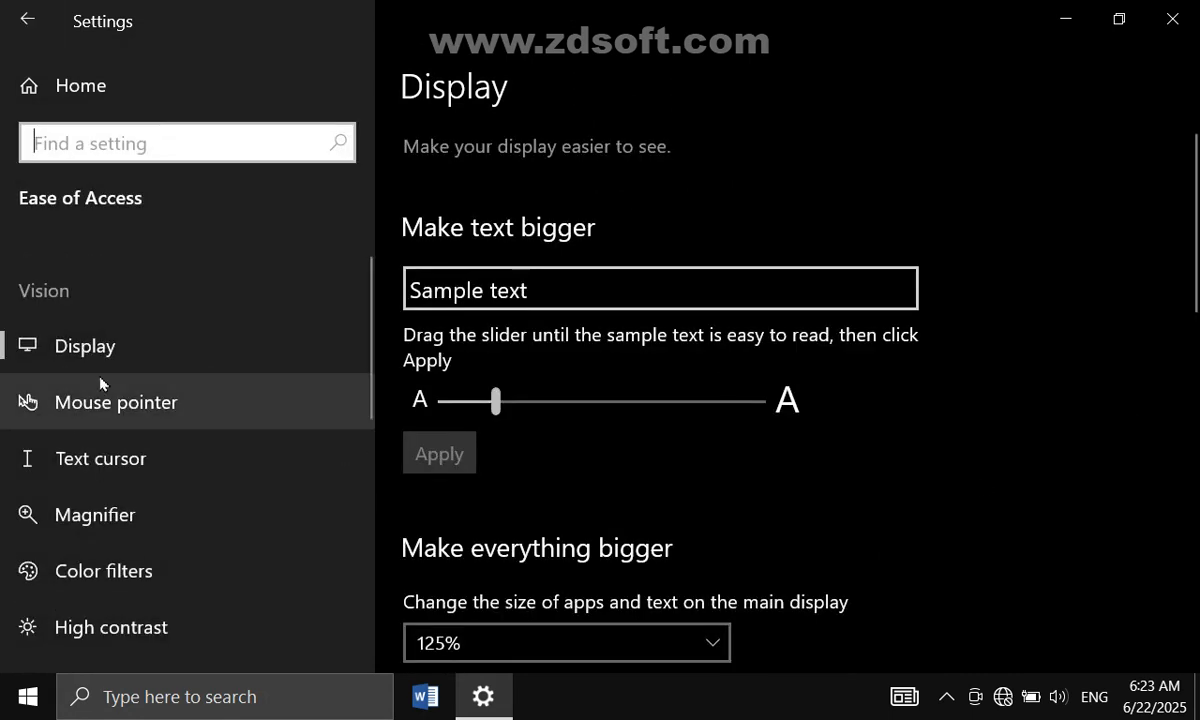
- In the Ease of Access mouse pointer settings, try several larger pointer sizes and set the size slightly above the smallest
click(140, 402)
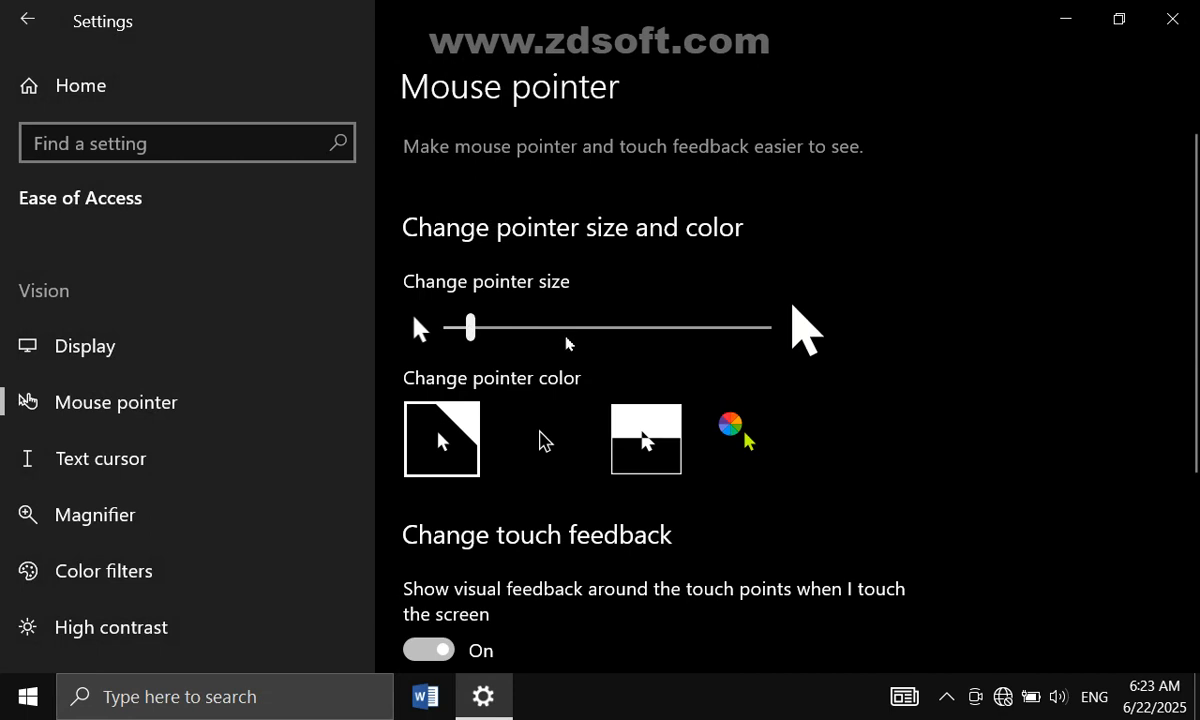
click(520, 330)
click(590, 332)
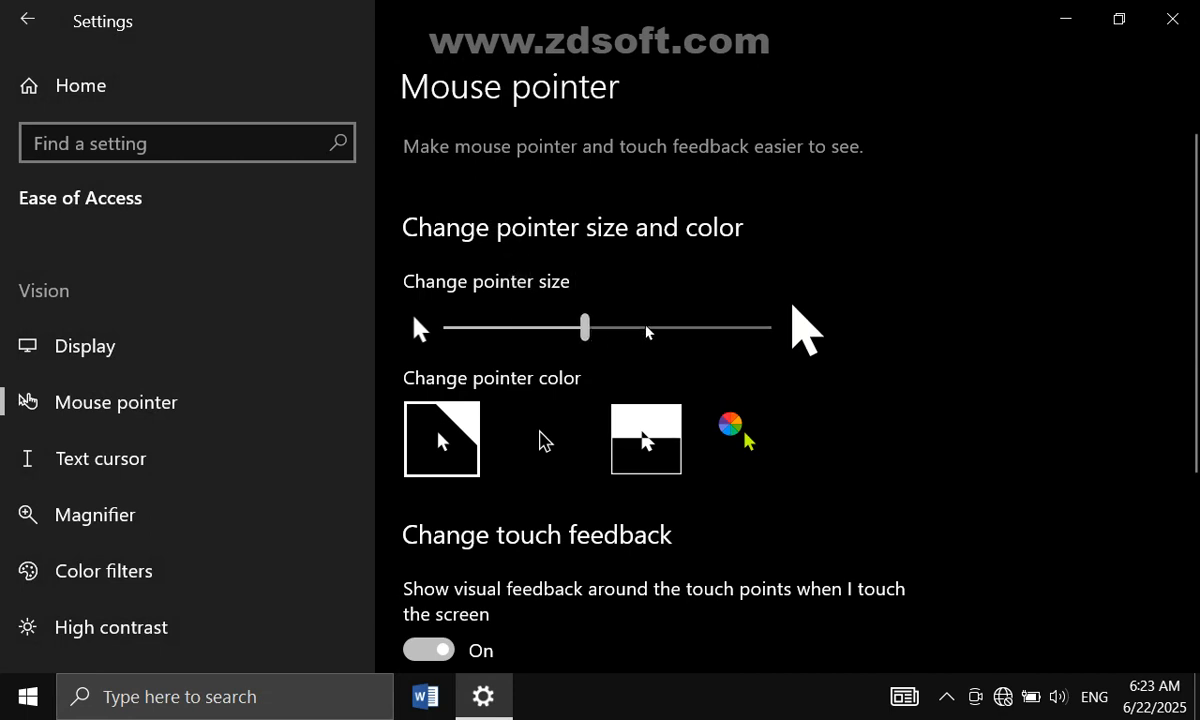
click(677, 329)
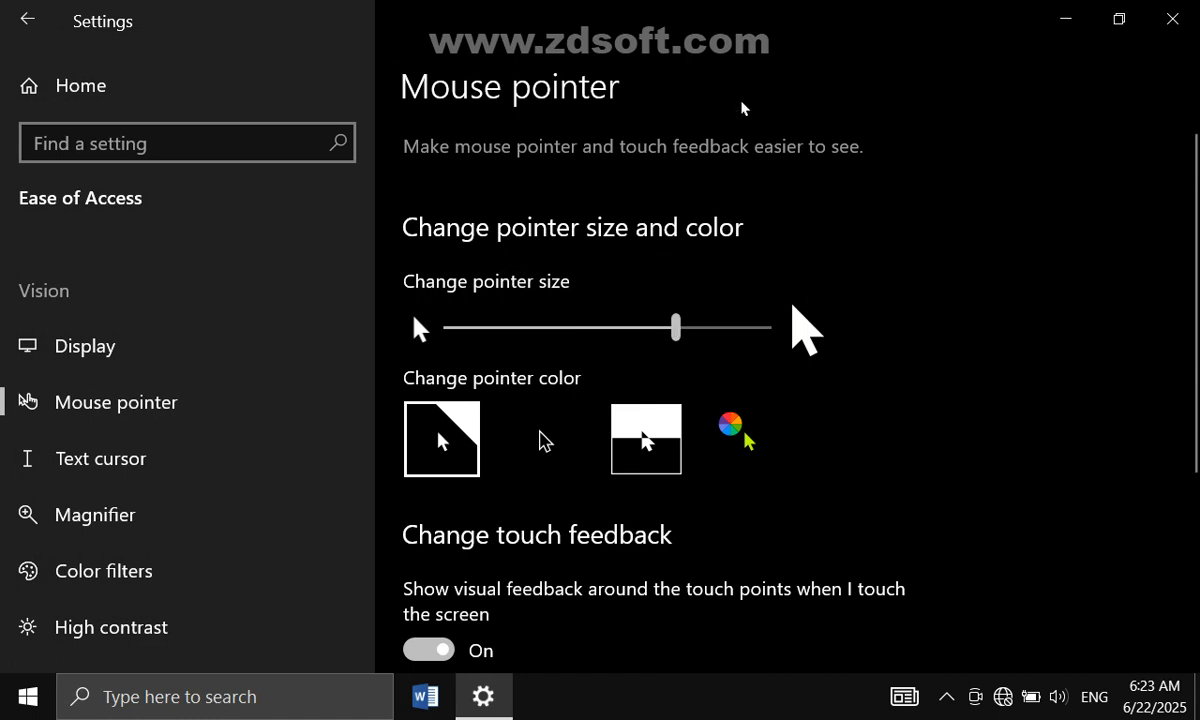
click(608, 328)
click(544, 330)
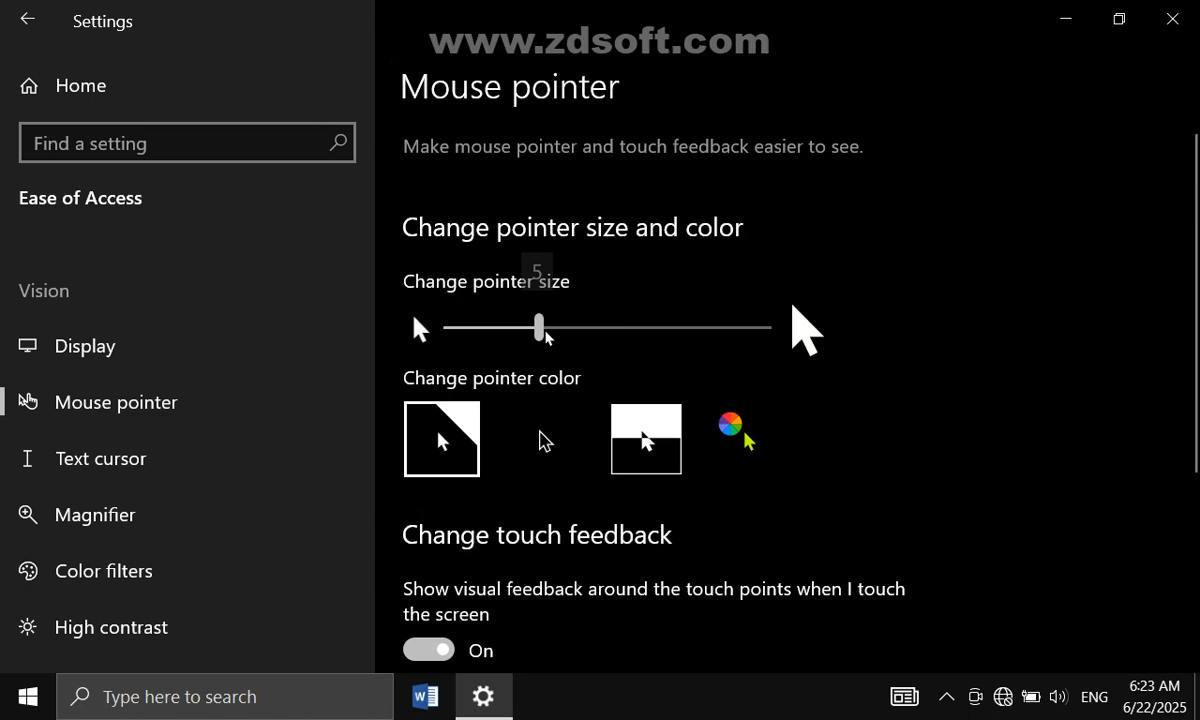
click(472, 329)
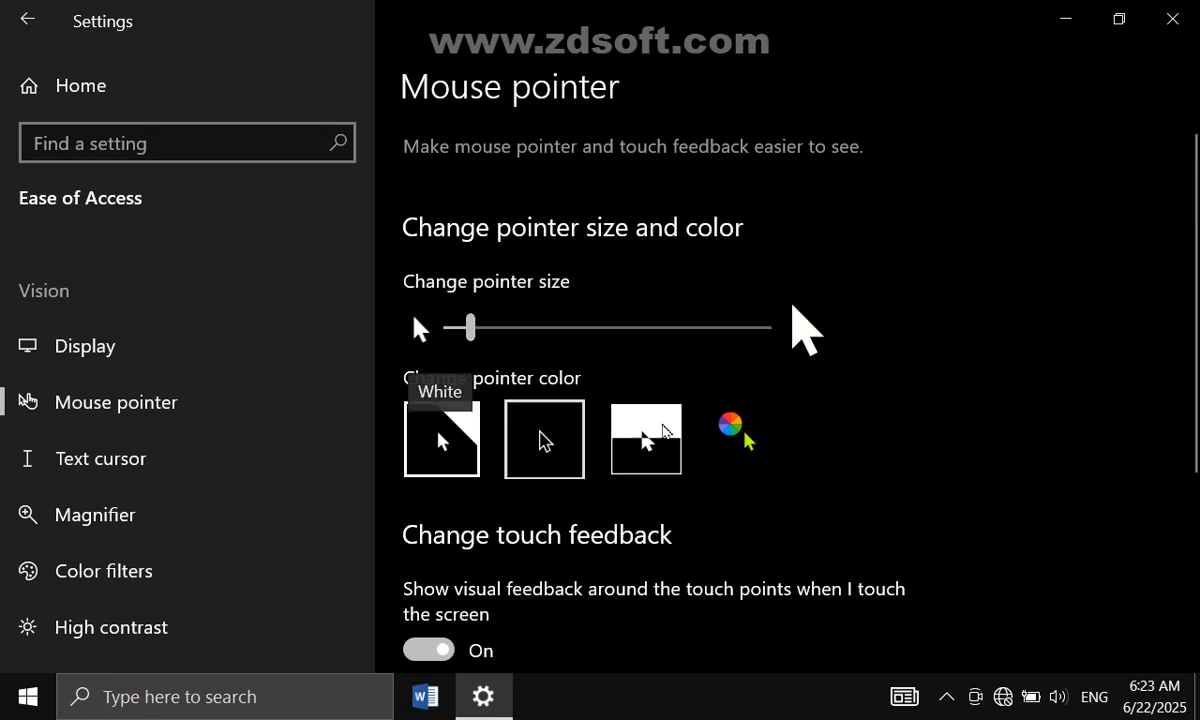
- Try the inverted pointer color, and switch to a custom pointer color using the suggested yellow
click(643, 440)
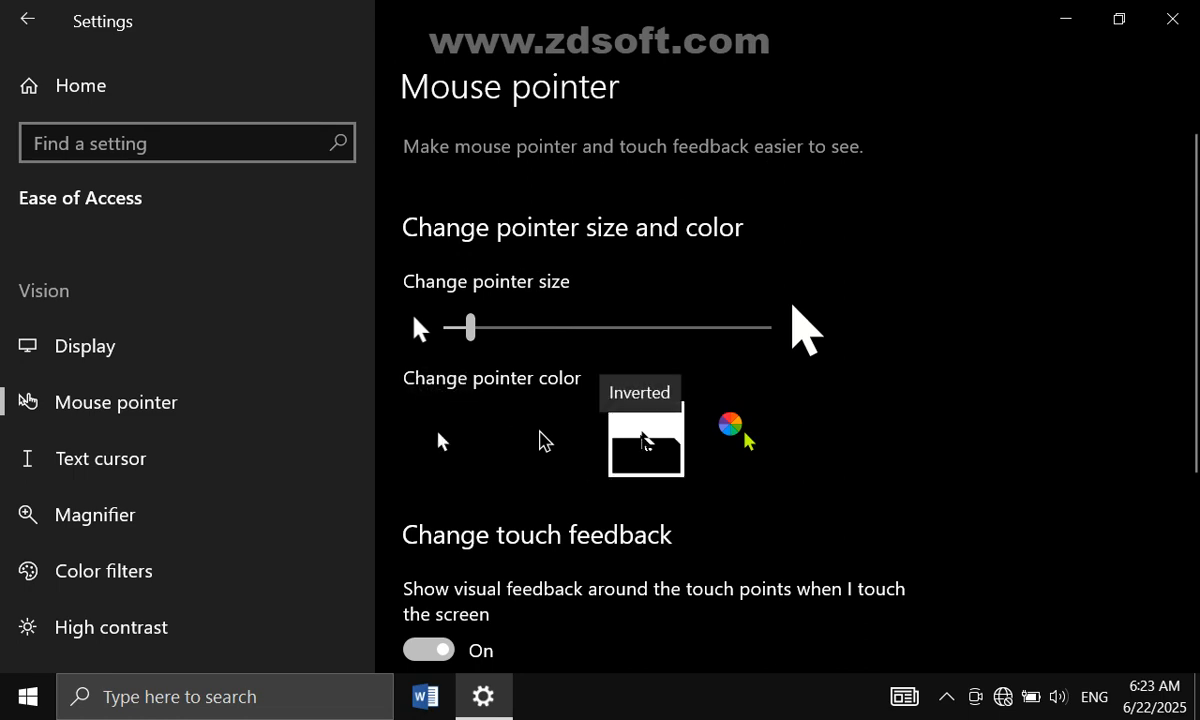
click(726, 427)
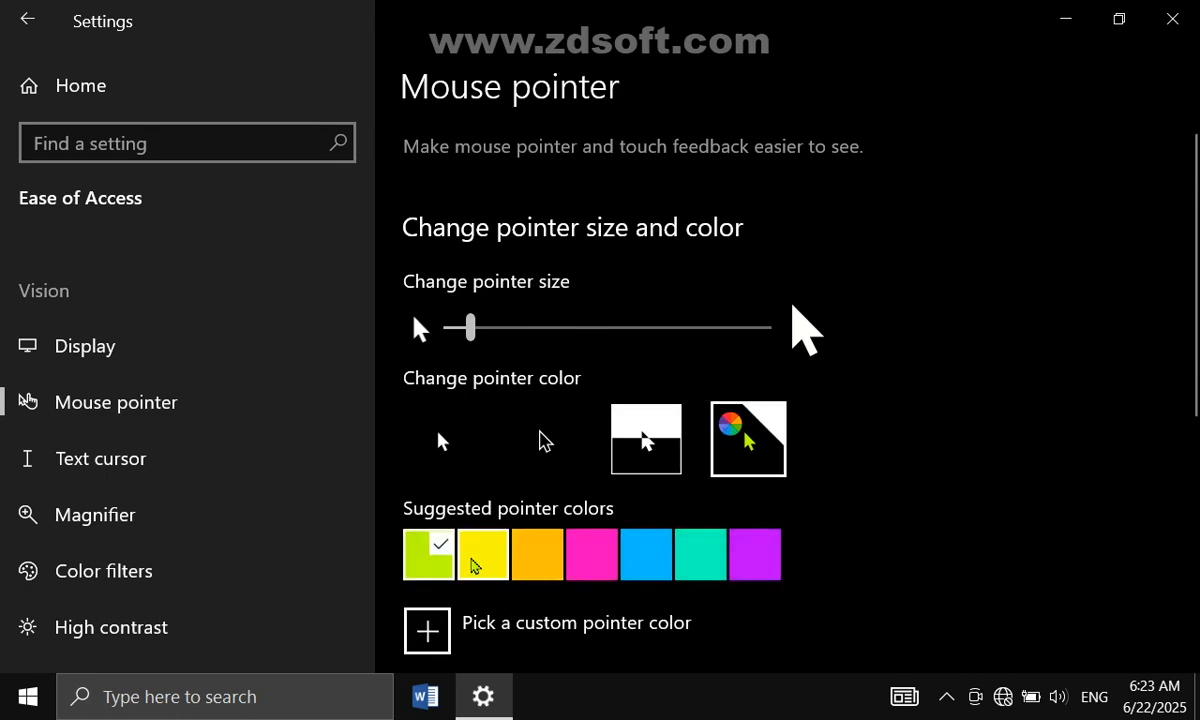
click(473, 564)
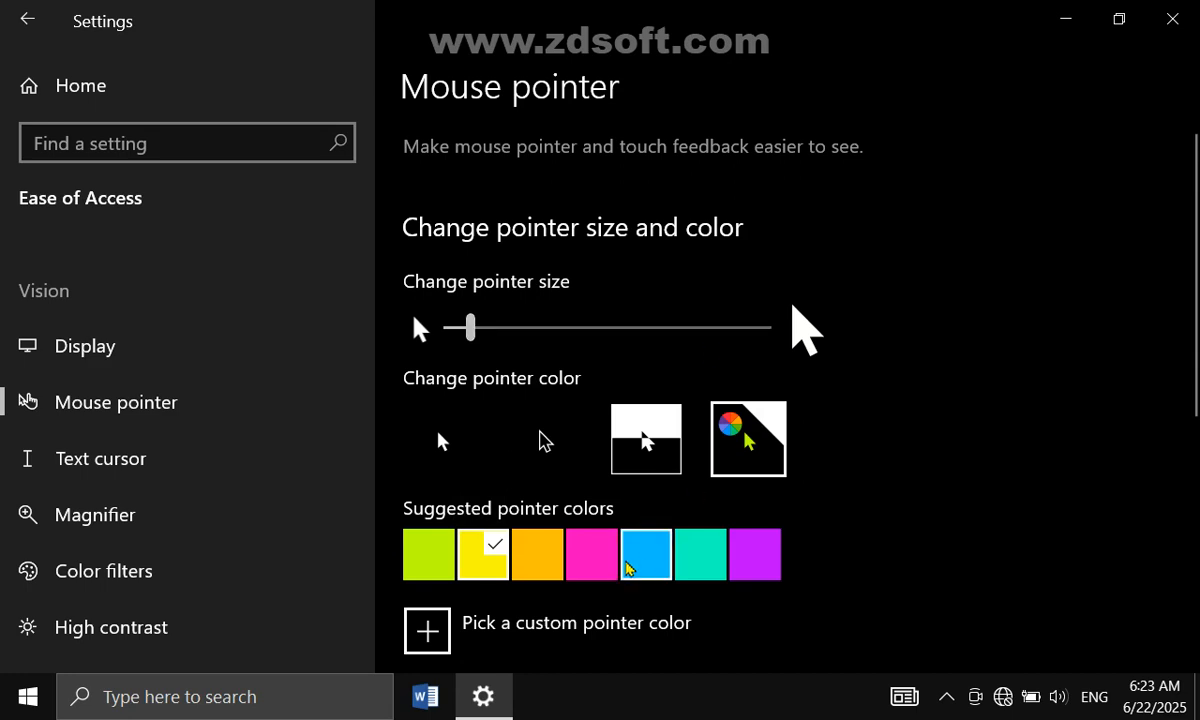
- Try the suggested blue, black and white pointer colors, and set the mouse pointer color to inverted
click(645, 556)
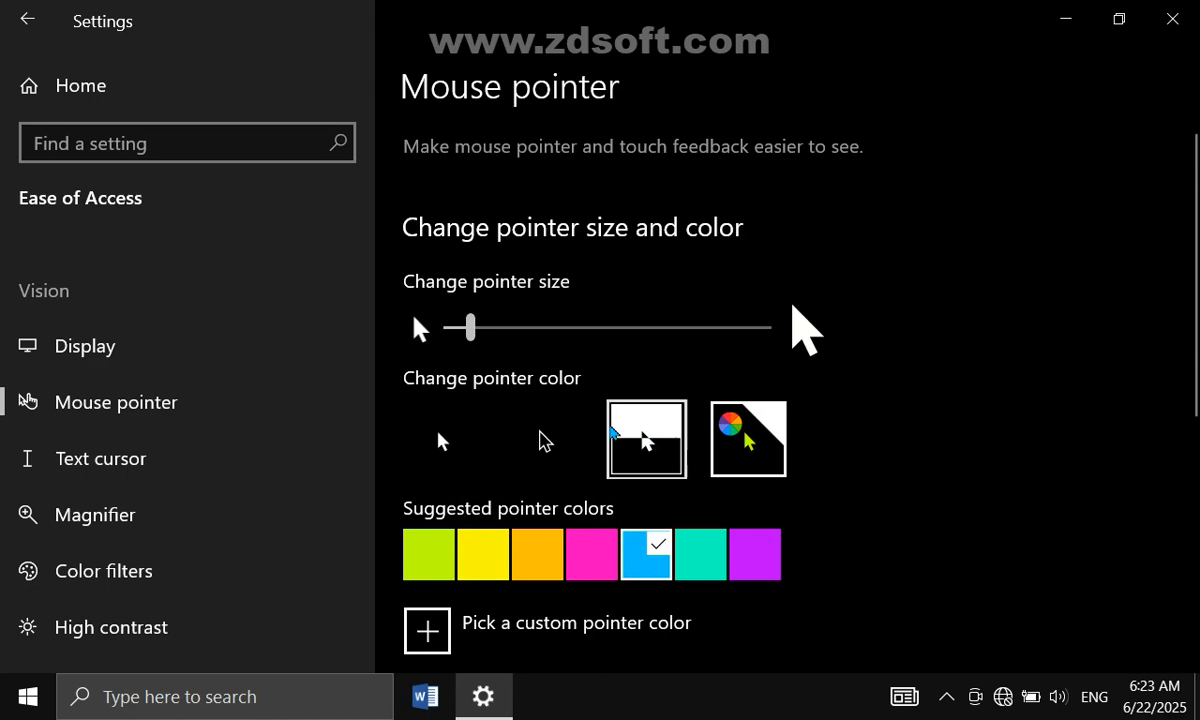
click(540, 433)
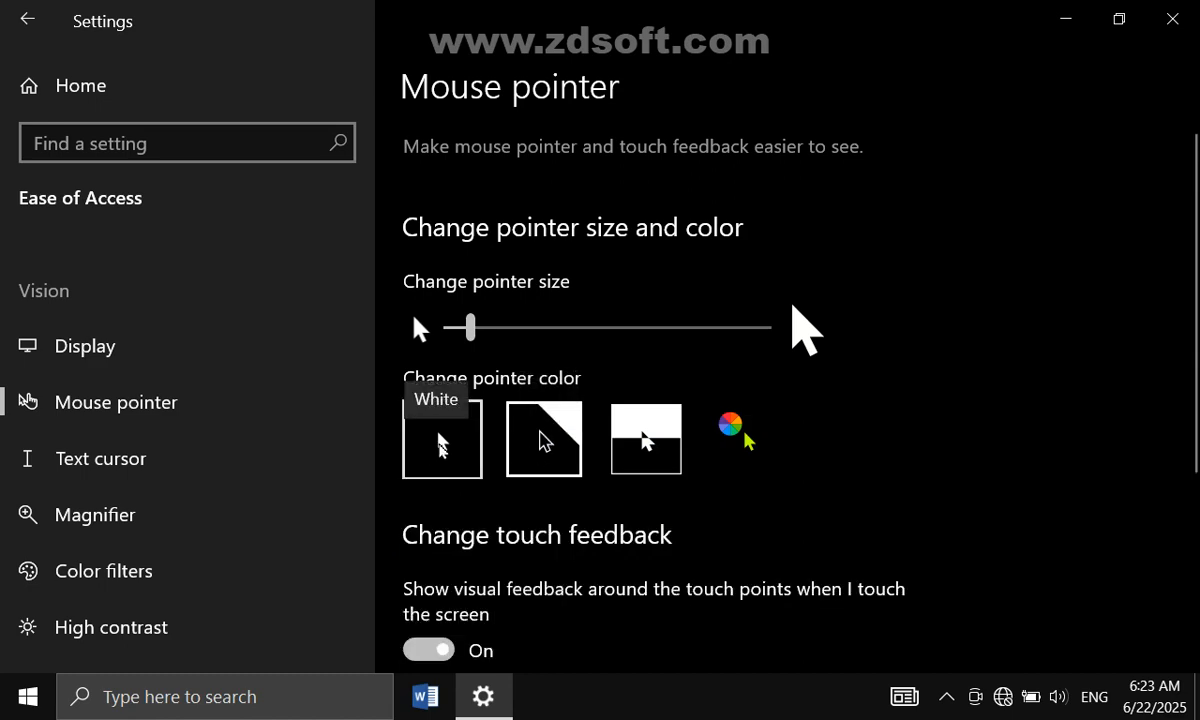
click(455, 452)
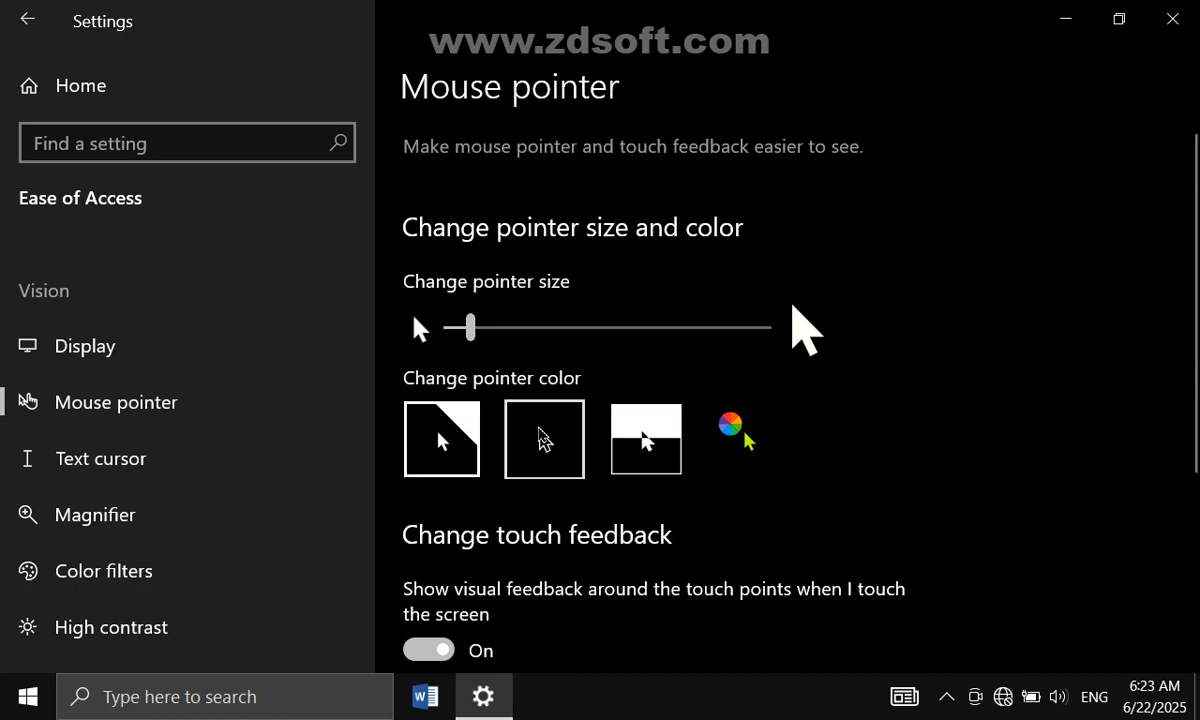
click(540, 441)
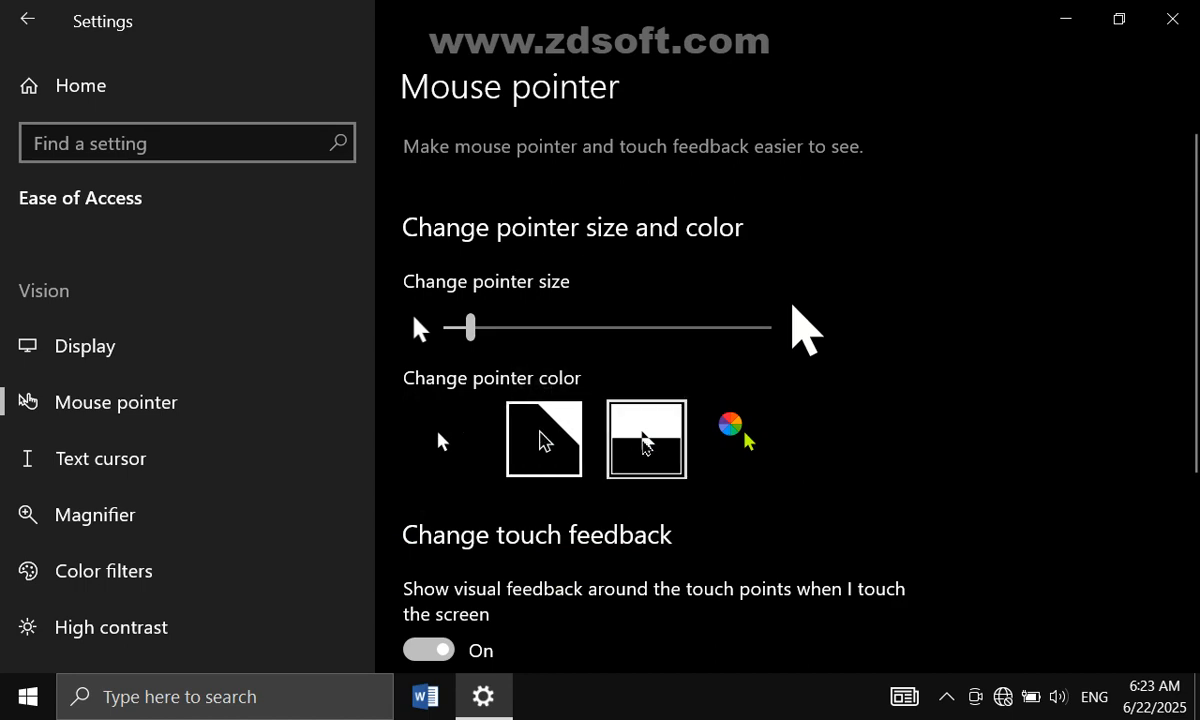
click(643, 441)
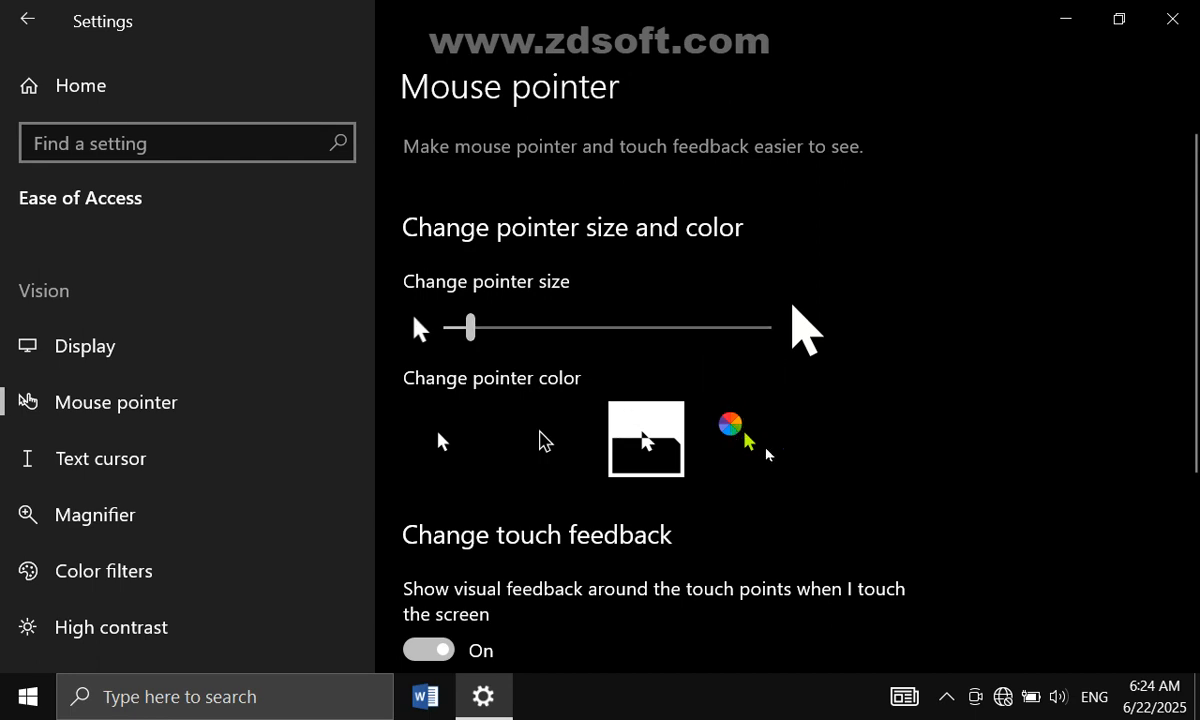
- Switch the visual feedback around touch points off and back on
scroll(1195, 543, down, 5)
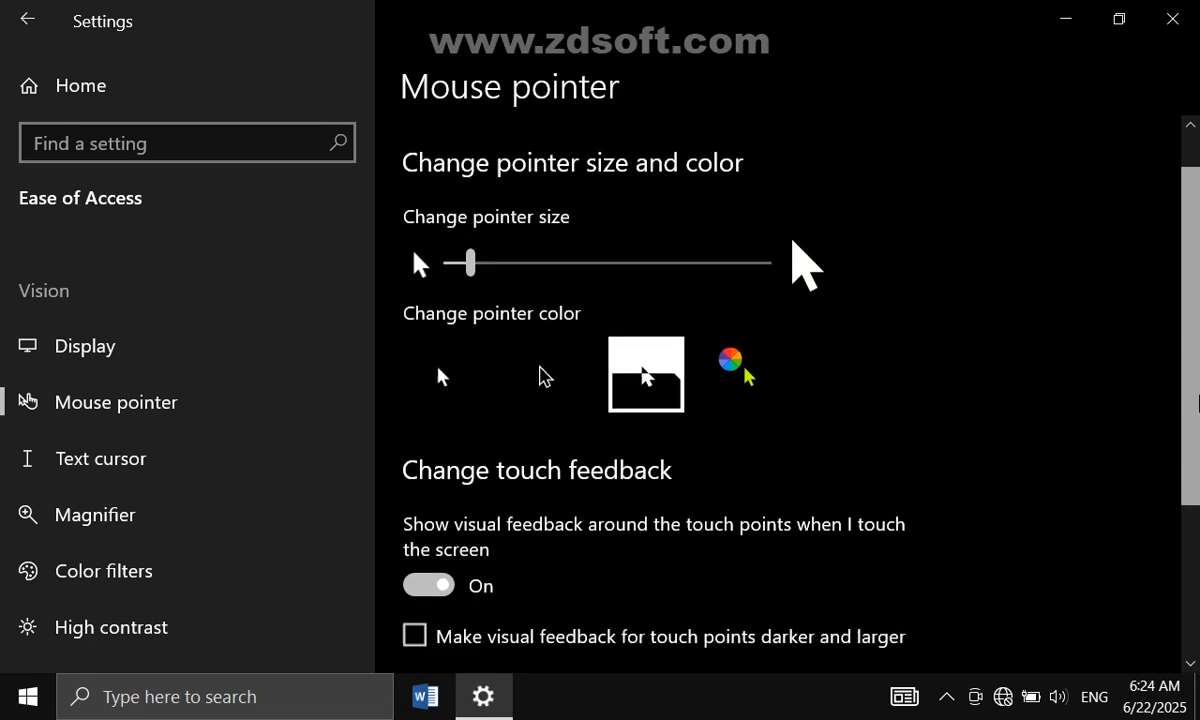
scroll(1195, 548, up, 2)
scroll(1195, 555, down, 2)
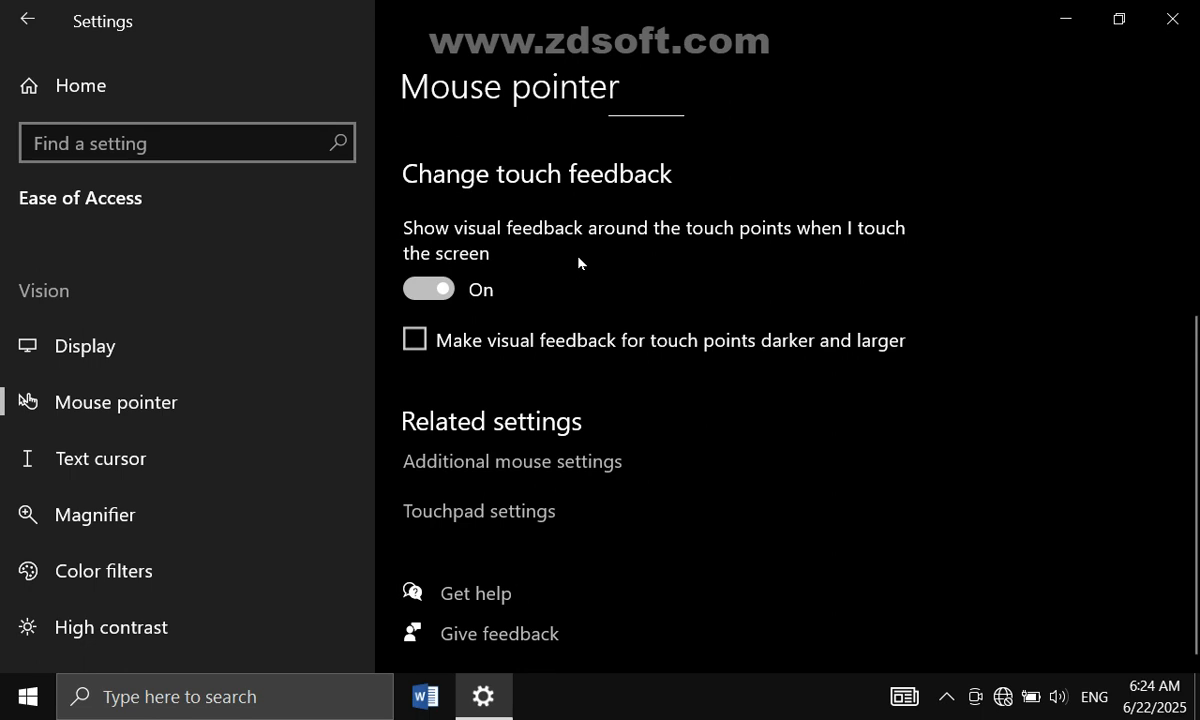
click(442, 292)
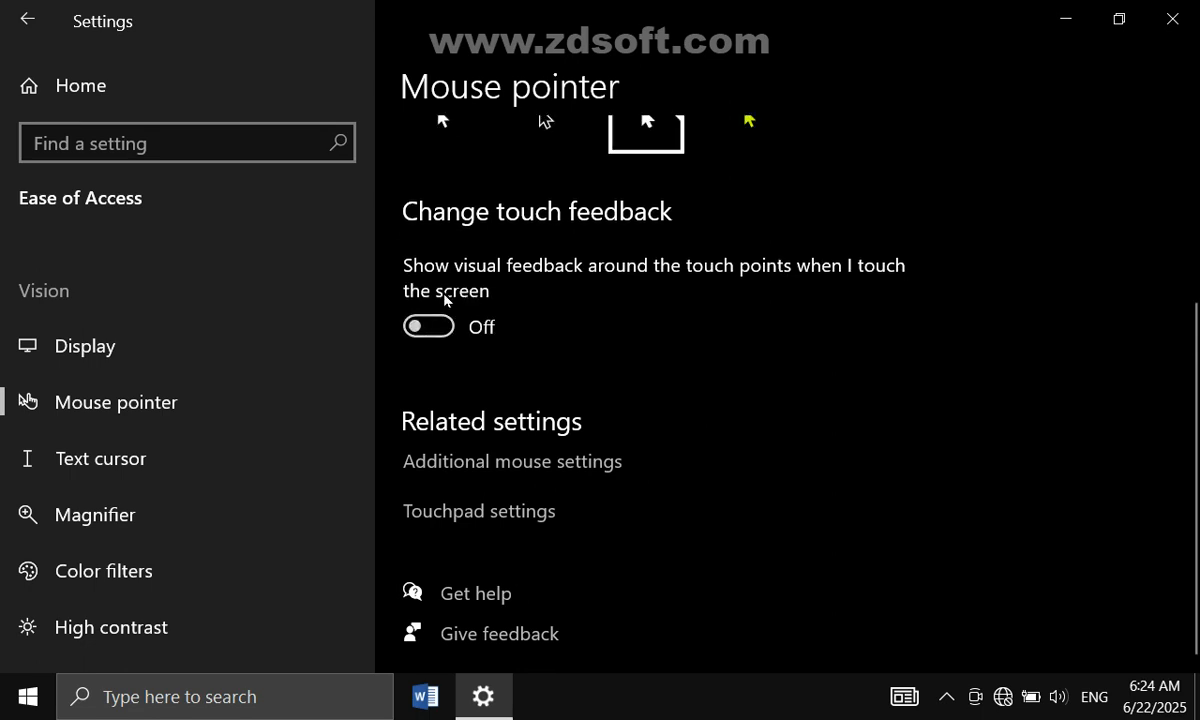
click(435, 327)
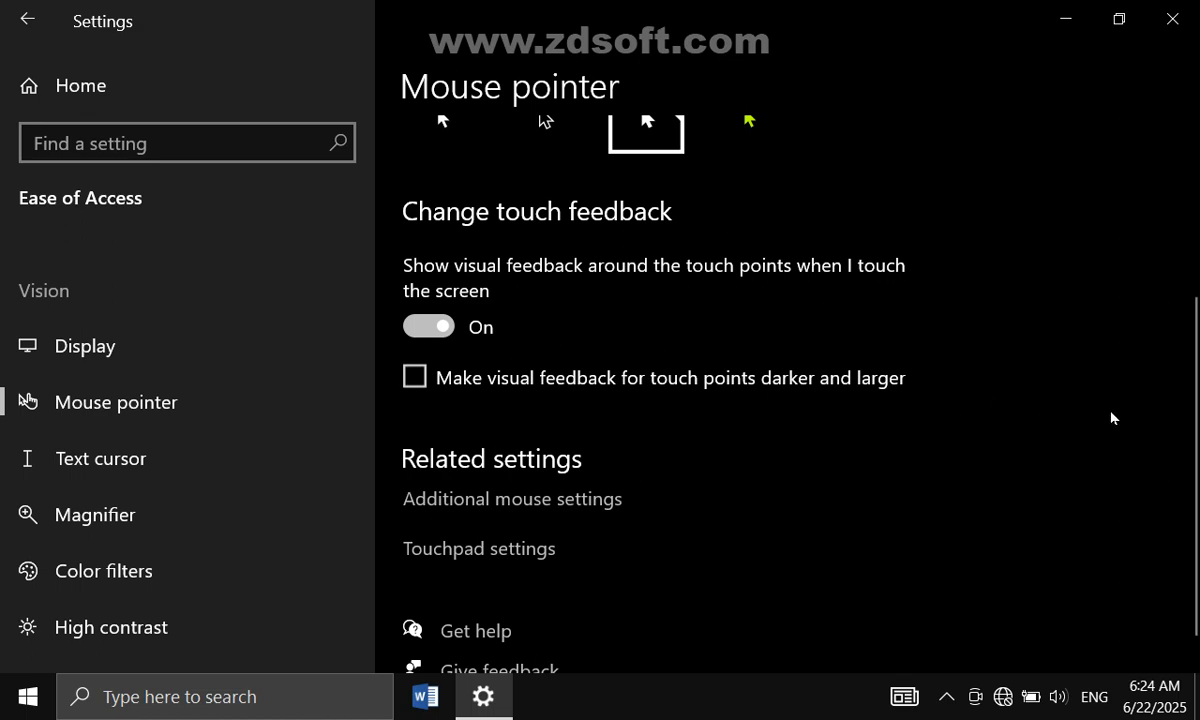
- Open the additional mouse settings and set the primary mouse button to Right
scroll(1194, 430, down, 1)
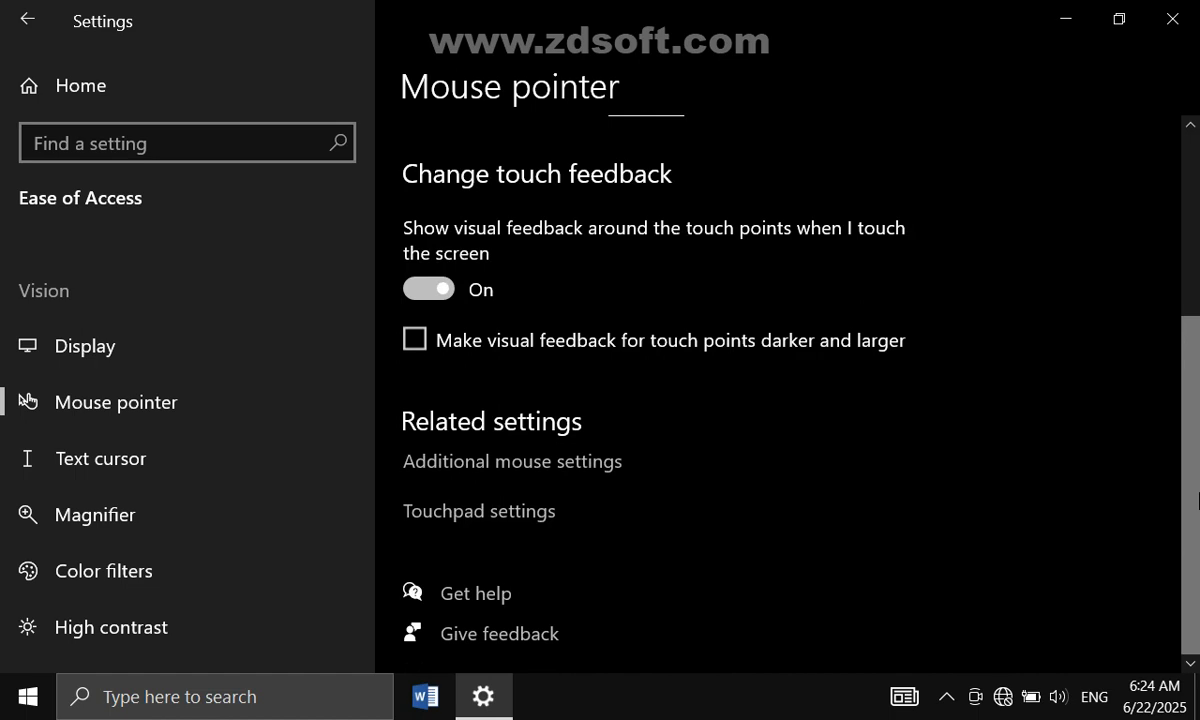
click(560, 464)
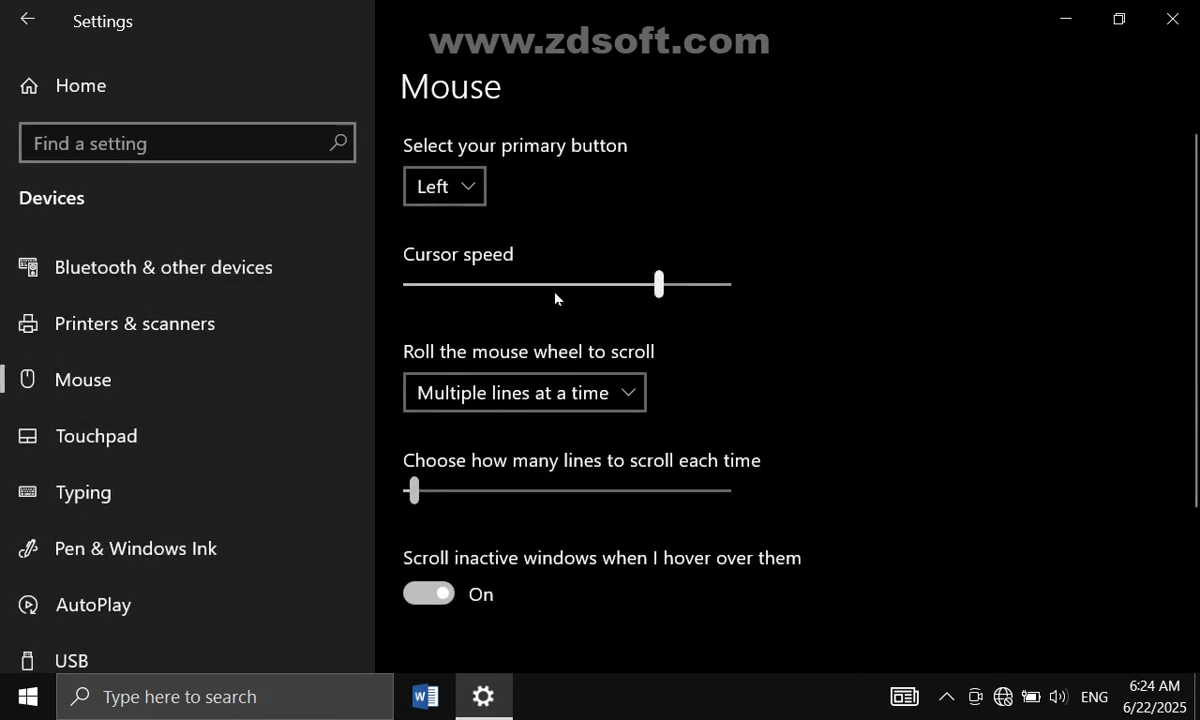
click(462, 185)
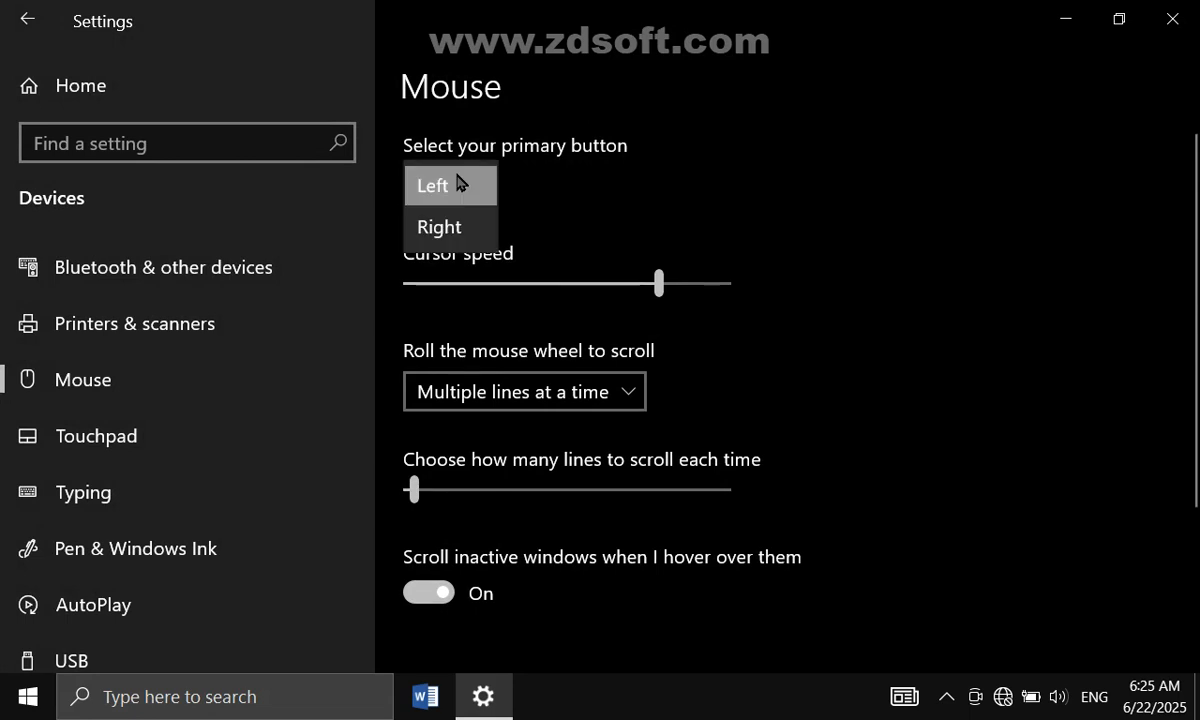
click(463, 228)
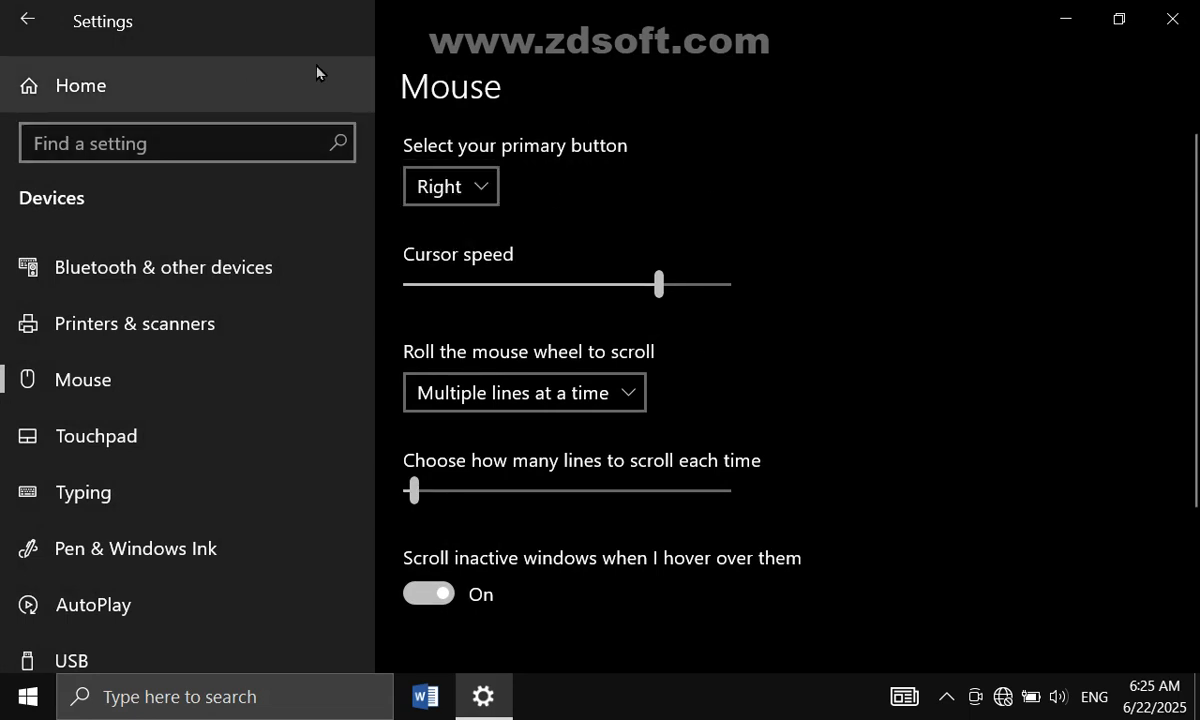
- Set the primary mouse button back to Left
click(482, 186)
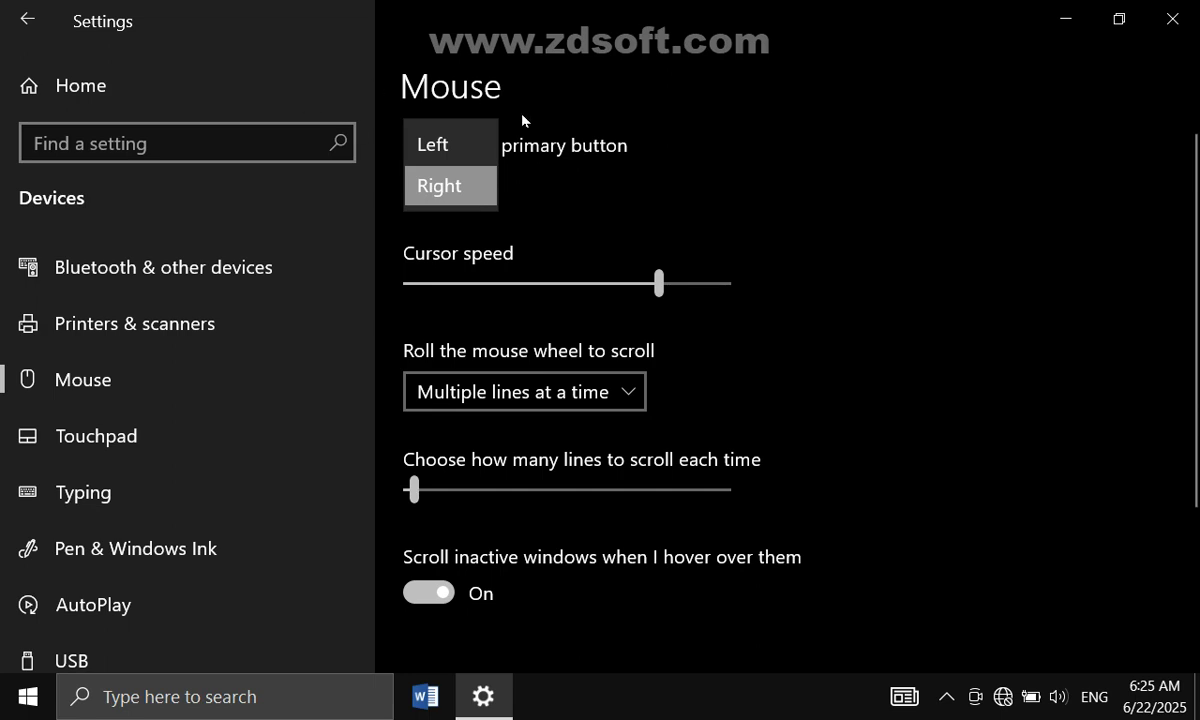
click(530, 180)
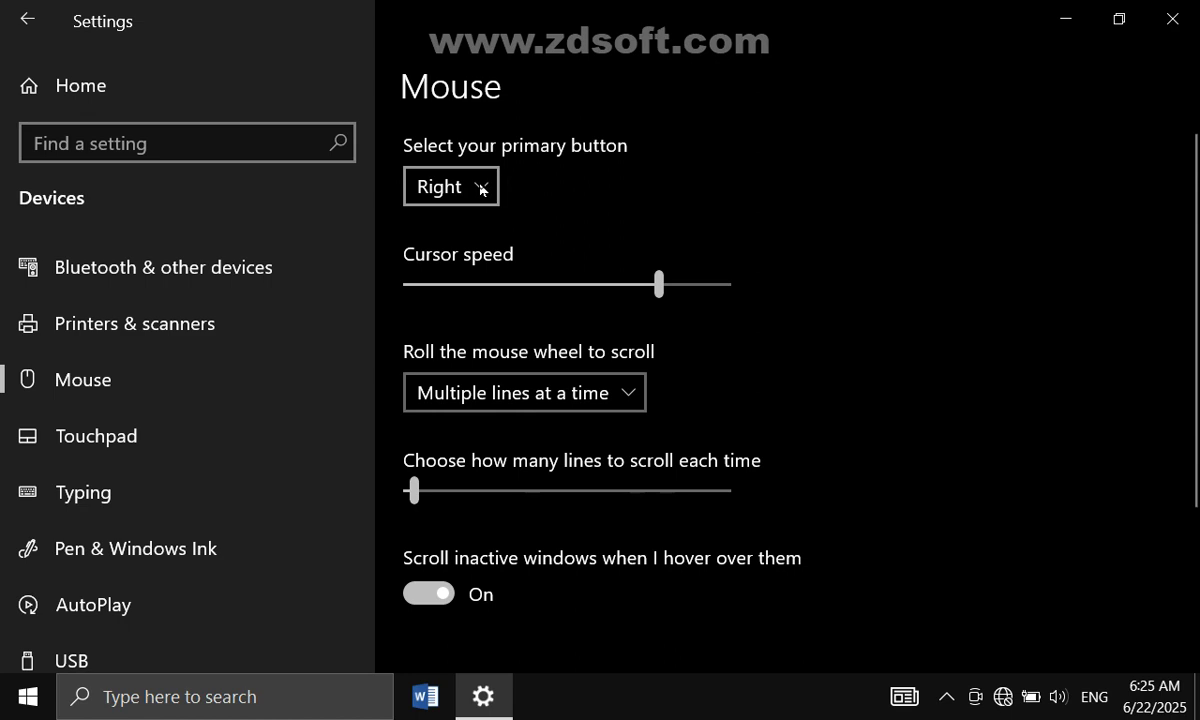
click(481, 189)
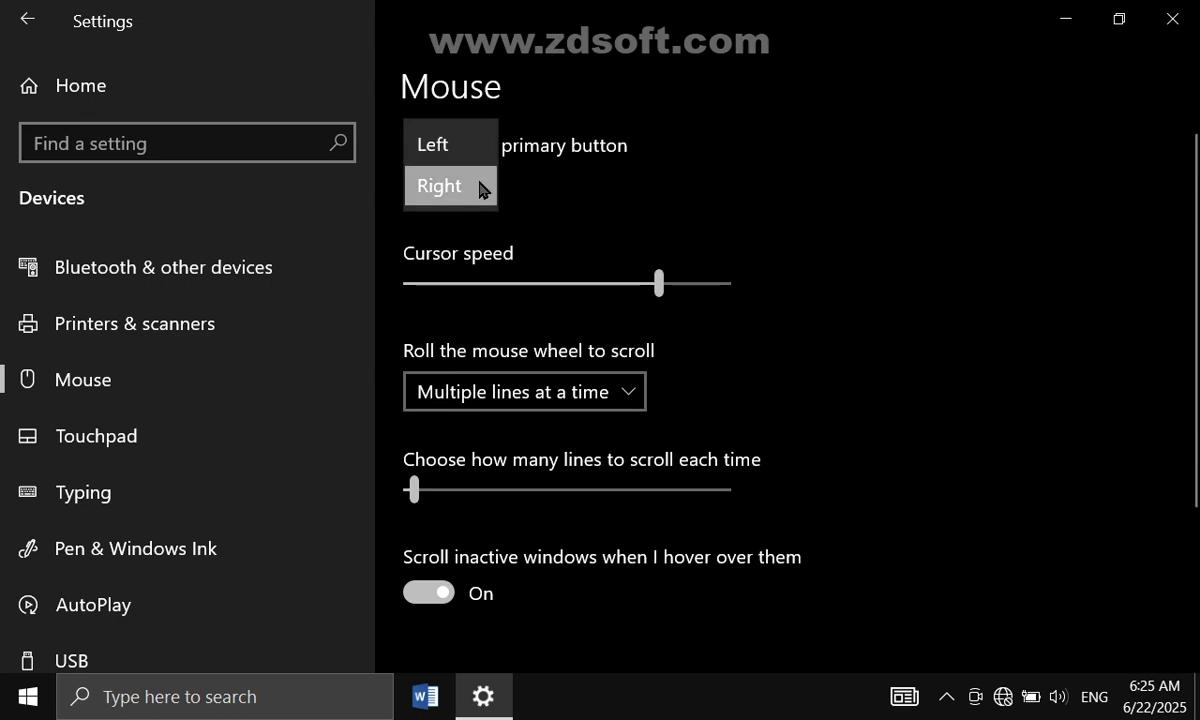
click(440, 146)
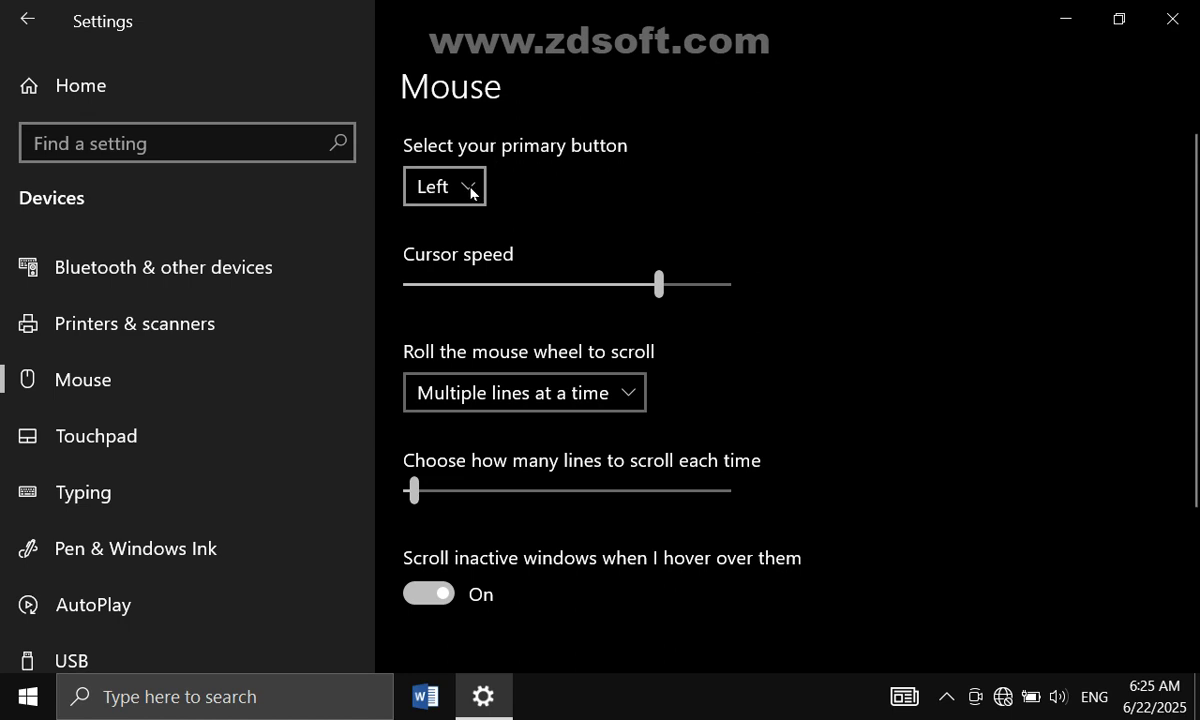
click(472, 190)
click(471, 190)
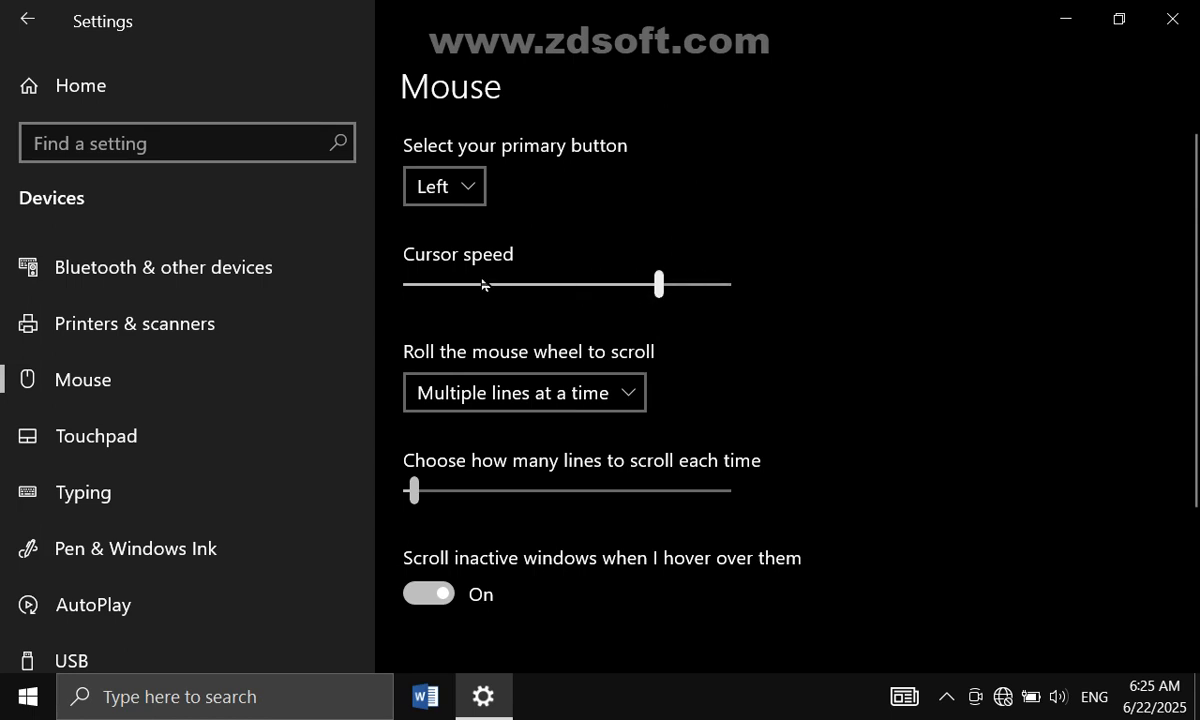
- Try a very slow cursor speed, and set the cursor speed close to the fastest end
click(571, 286)
click(424, 285)
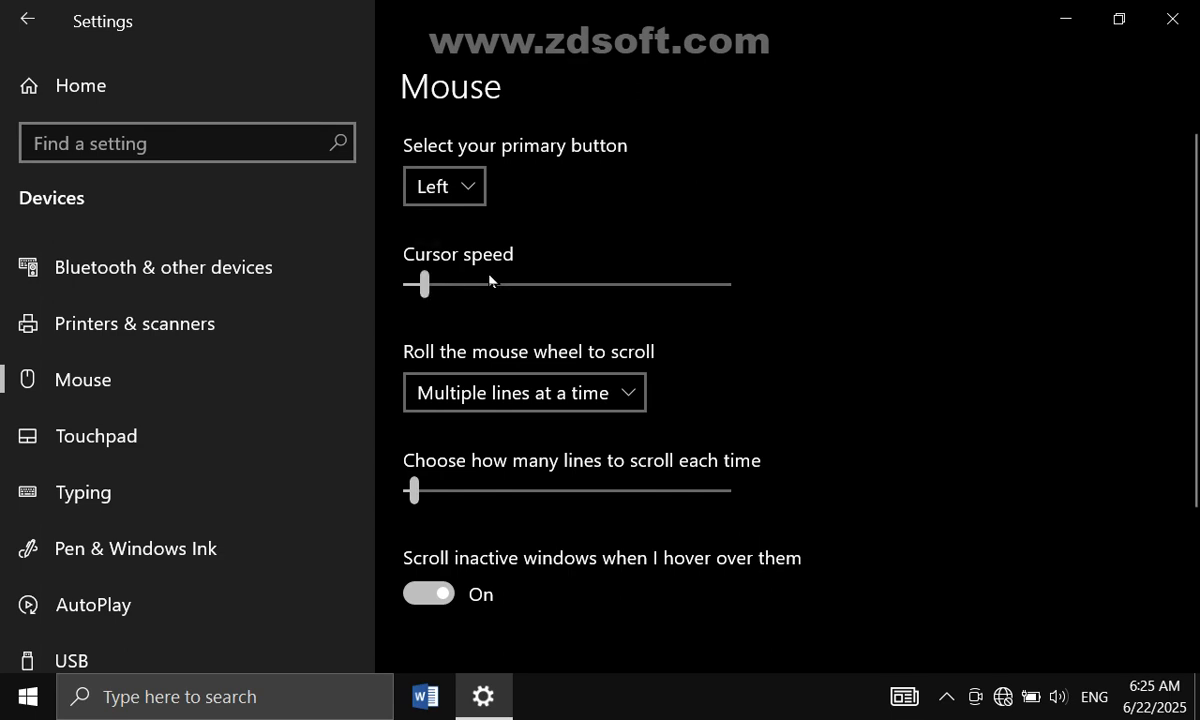
click(700, 276)
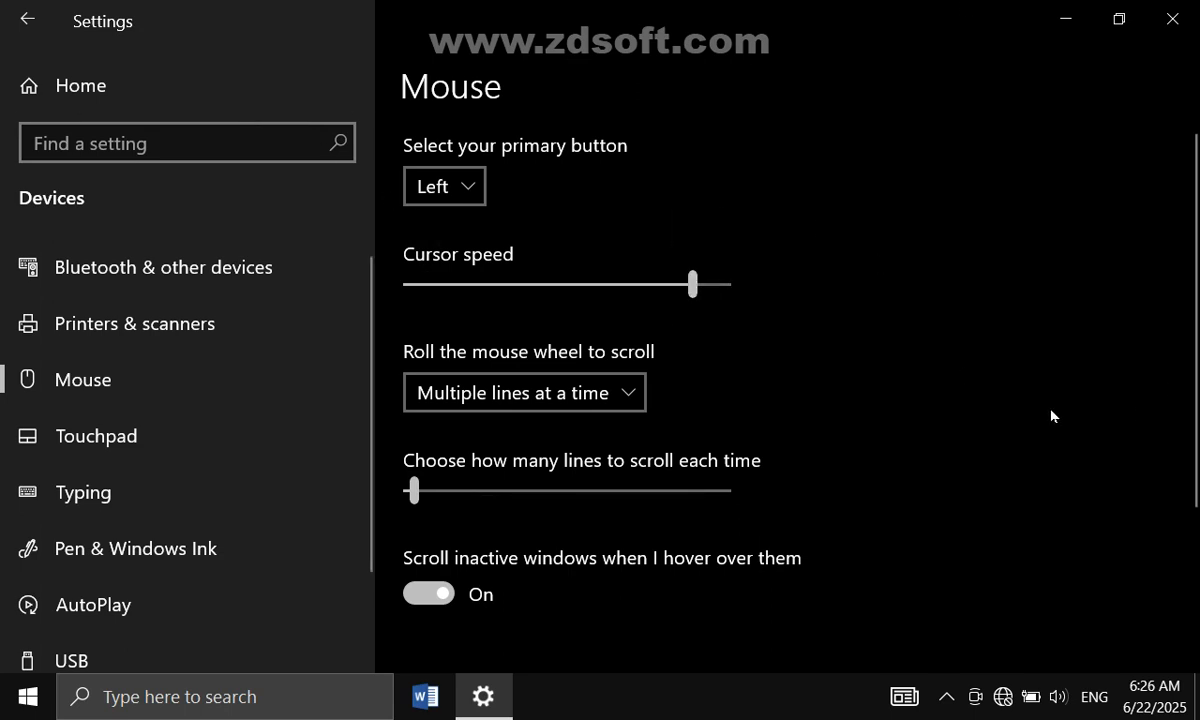
- Switch the mouse wheel scrolling to one screen at a time and back to multiple lines at a time
click(636, 398)
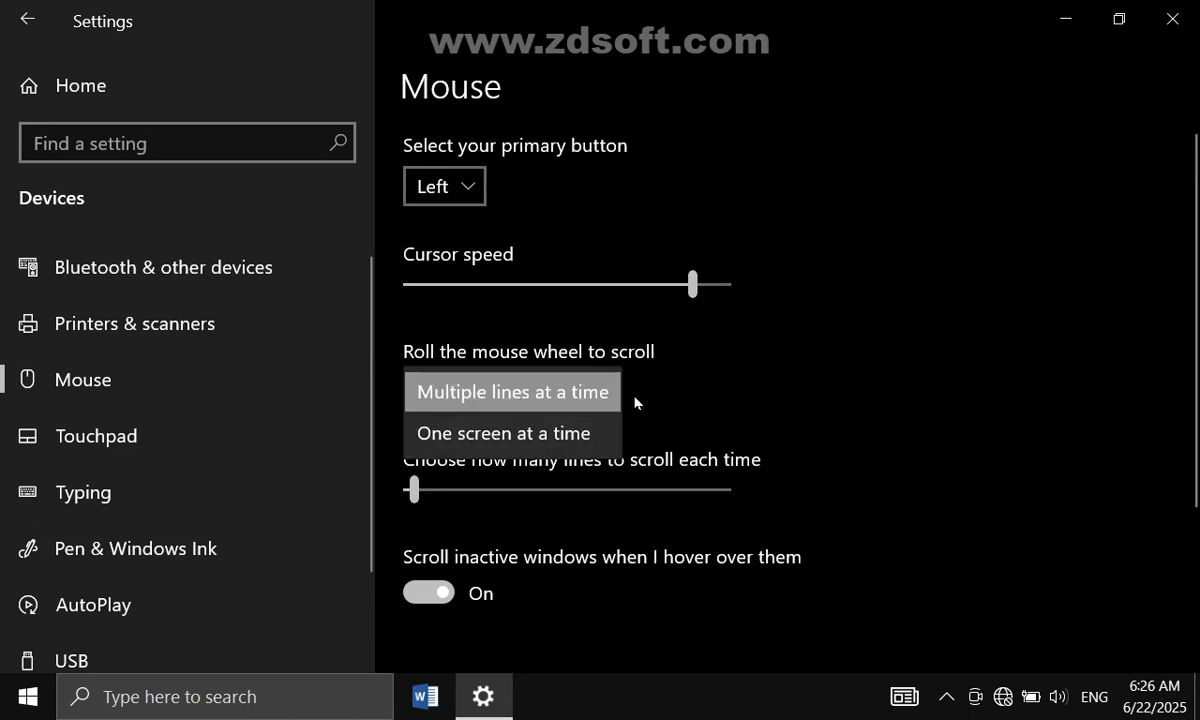
click(549, 438)
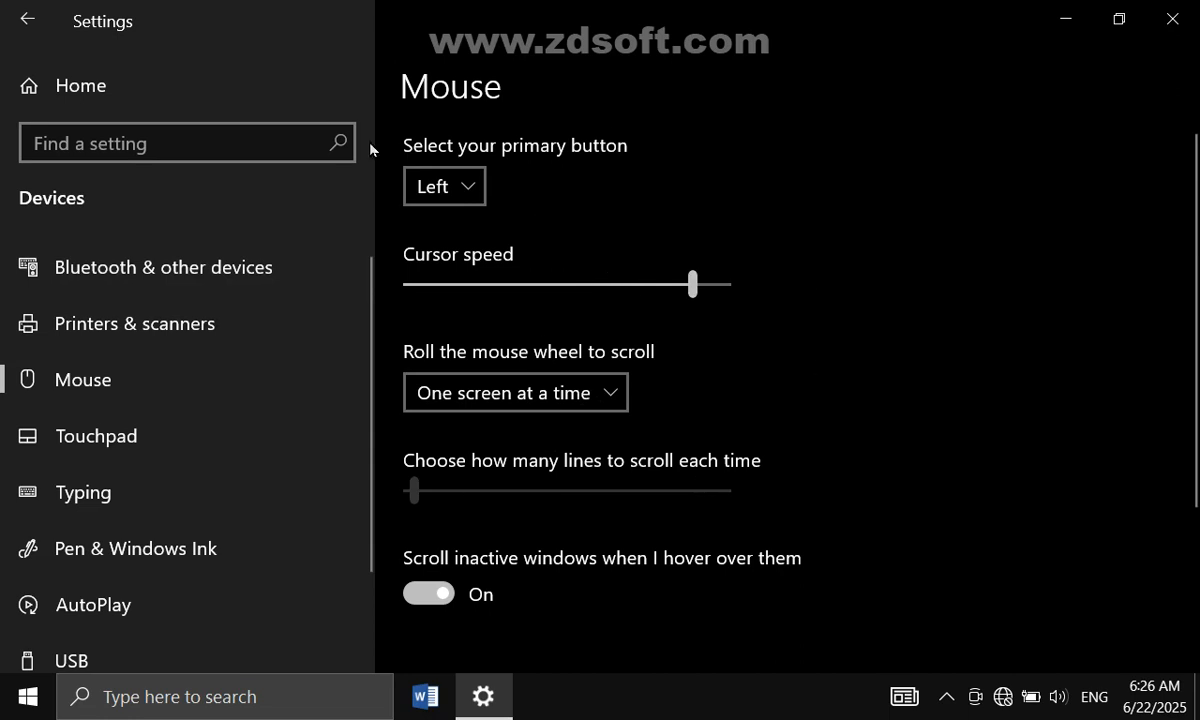
click(612, 394)
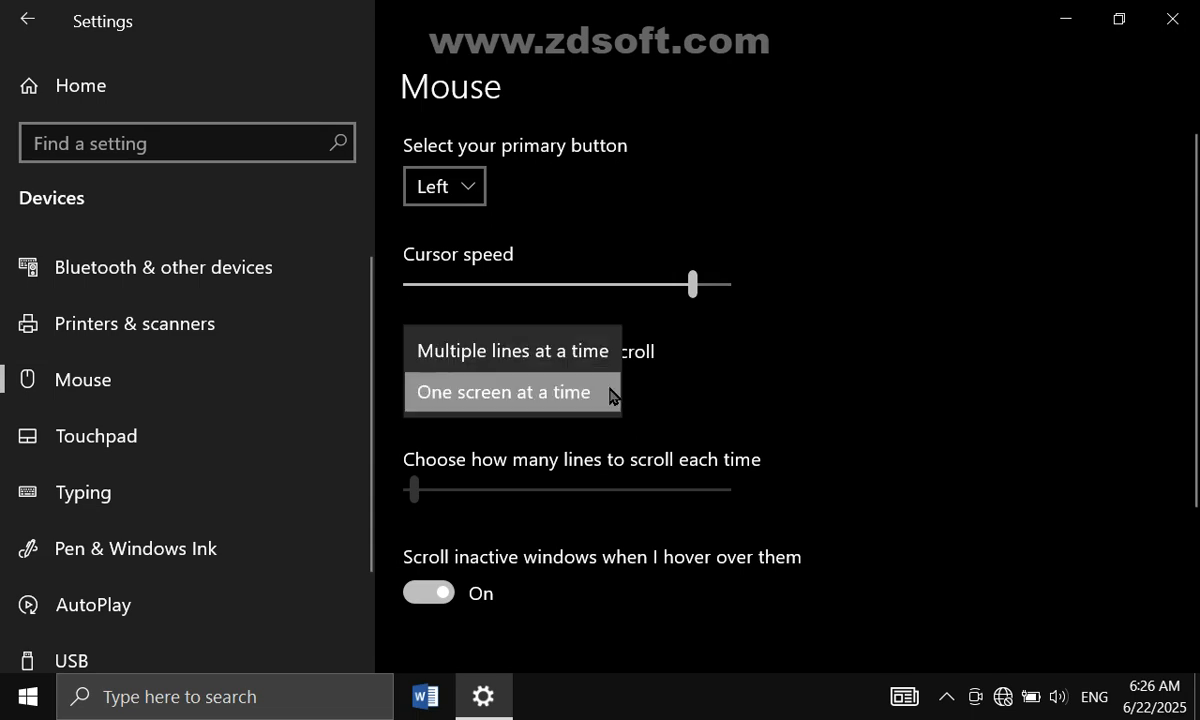
click(503, 356)
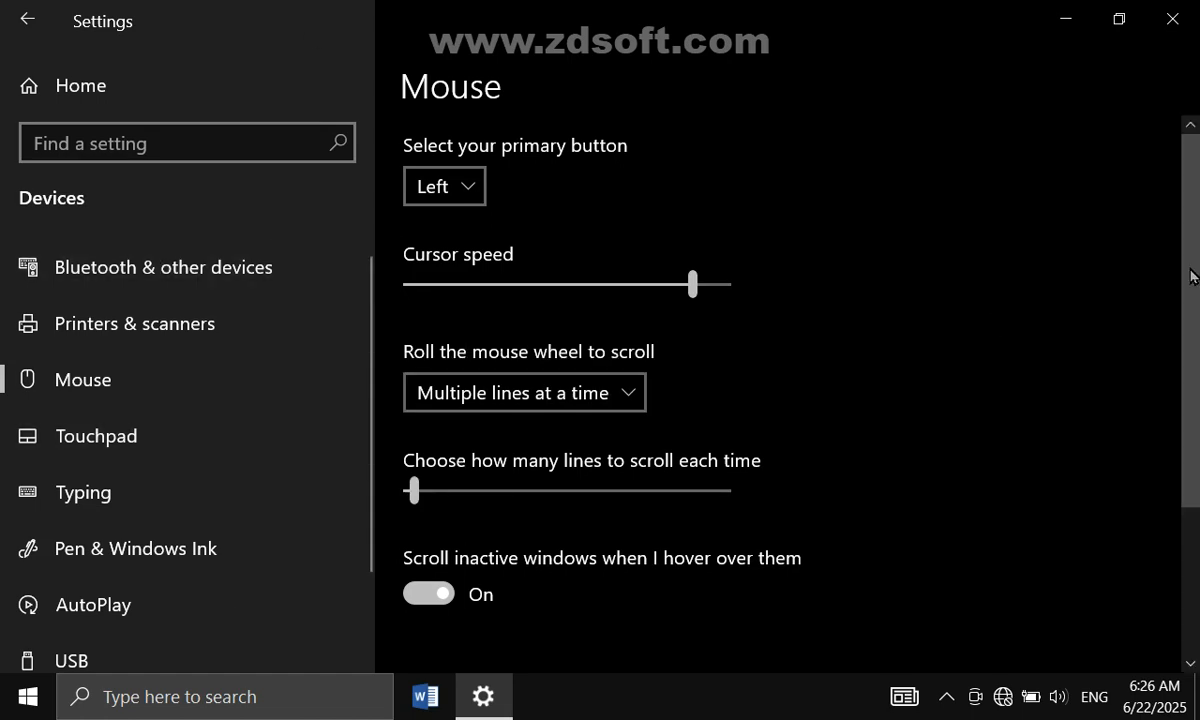
- Try several amounts for the number of lines to scroll each time, and set it to about the middle of the range
scroll(1189, 273, down, 3)
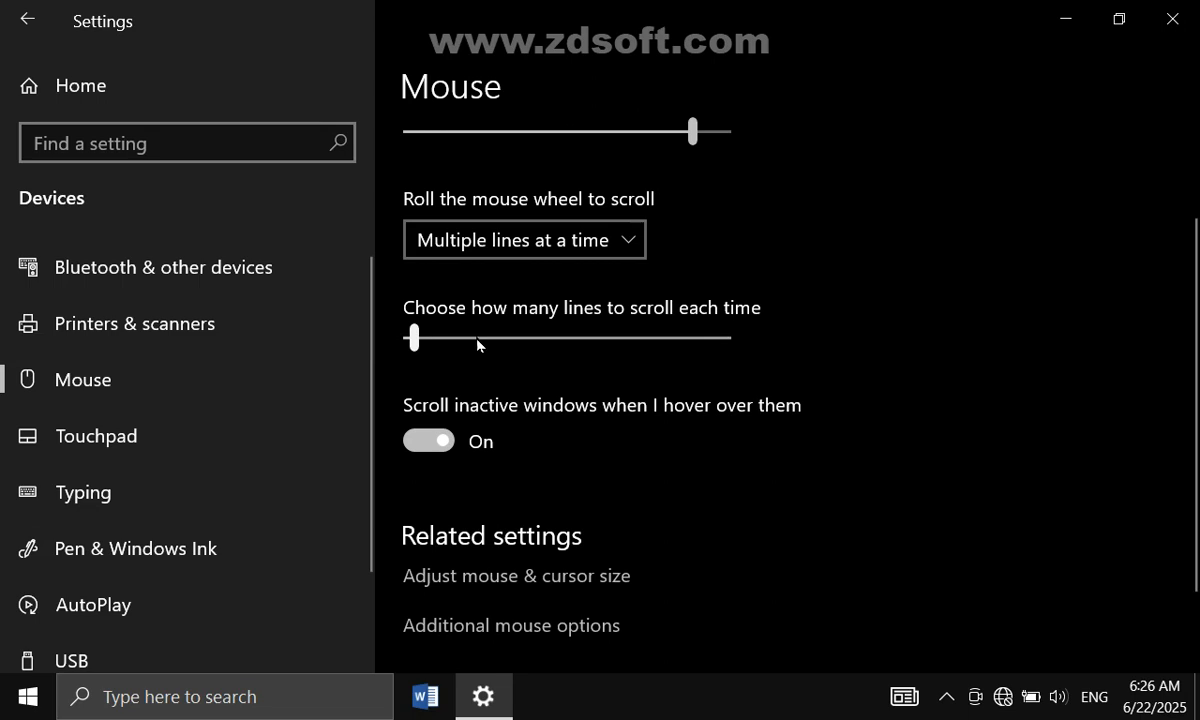
drag(455, 338, 460, 339)
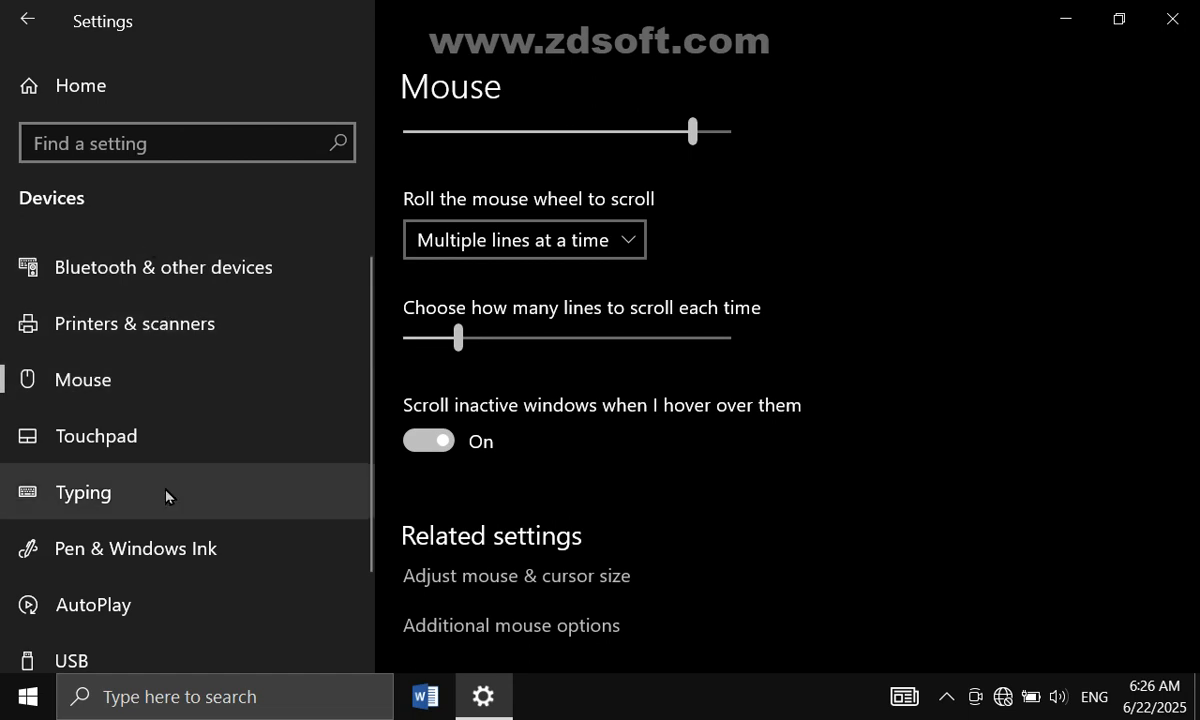
click(576, 338)
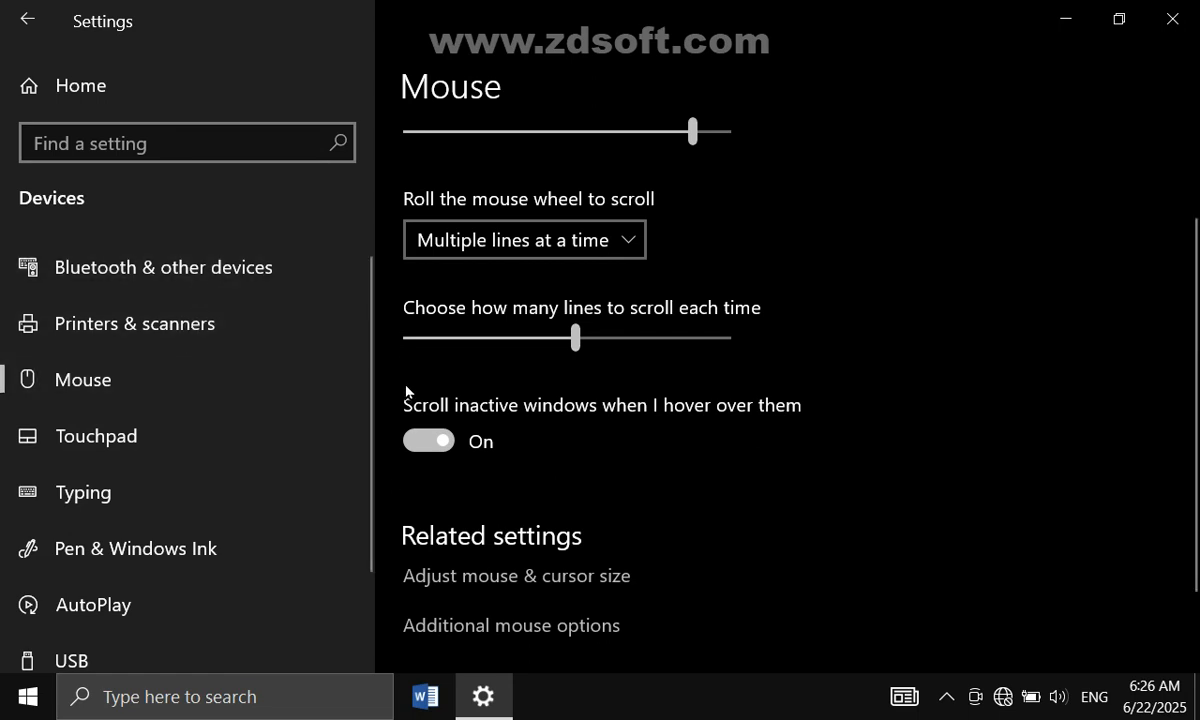
click(463, 345)
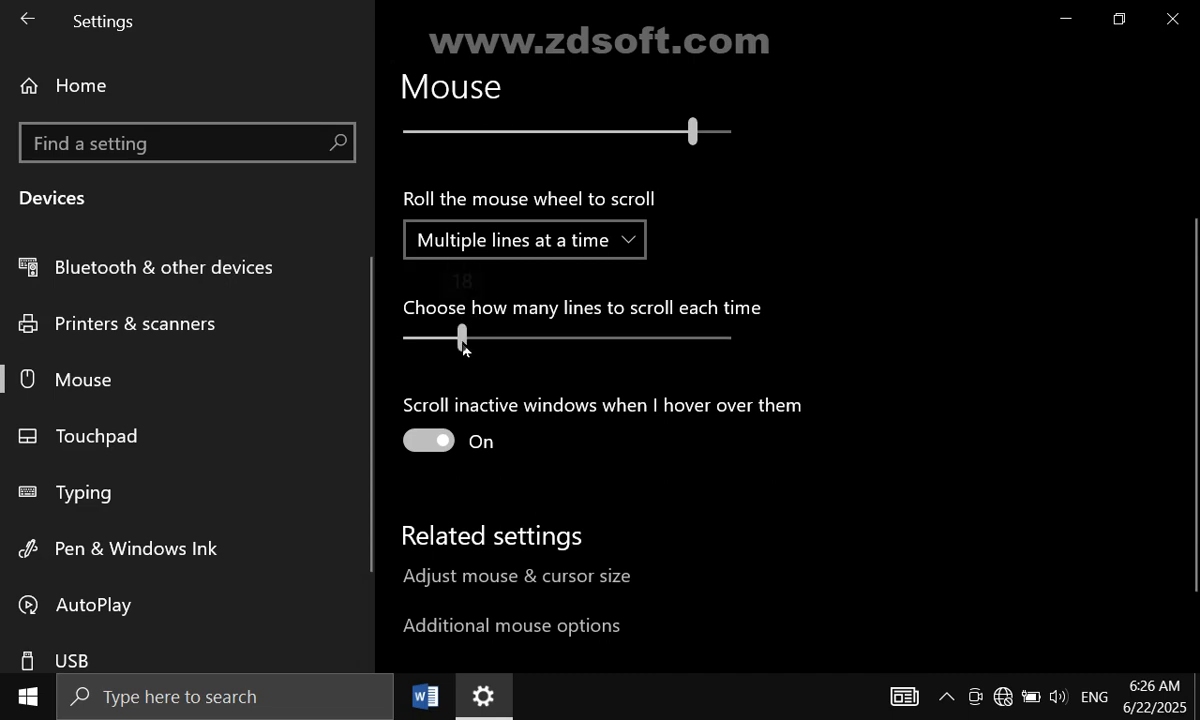
click(597, 345)
click(682, 337)
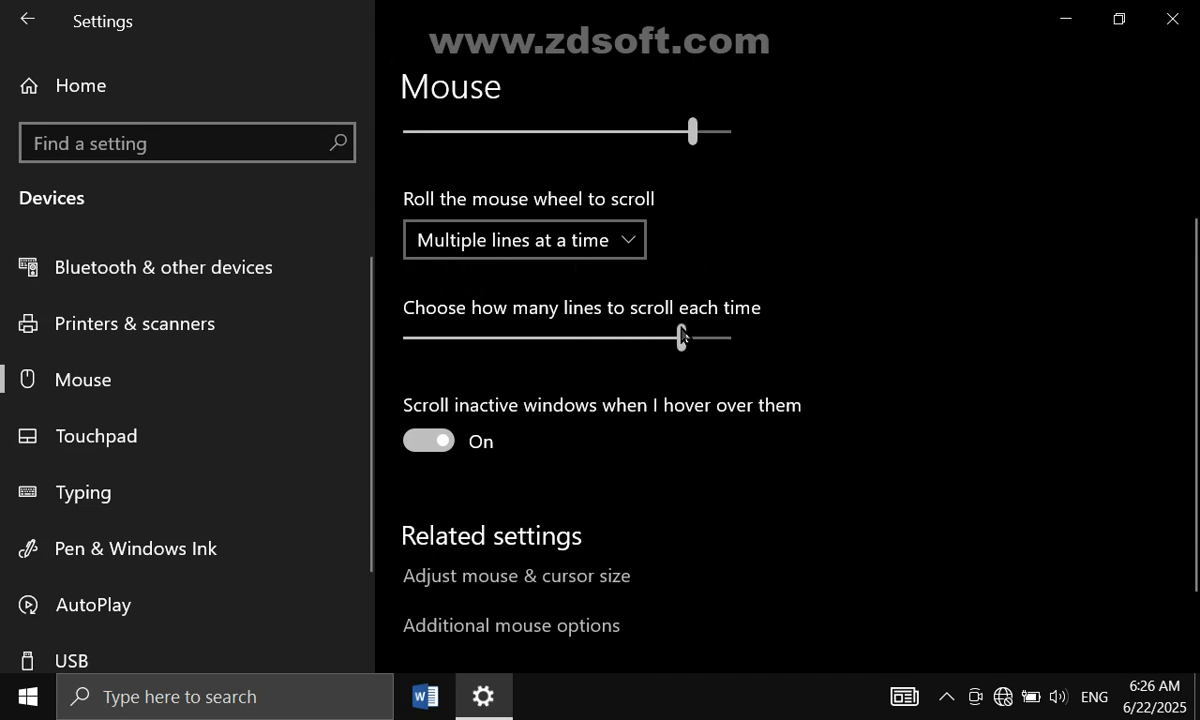
click(566, 341)
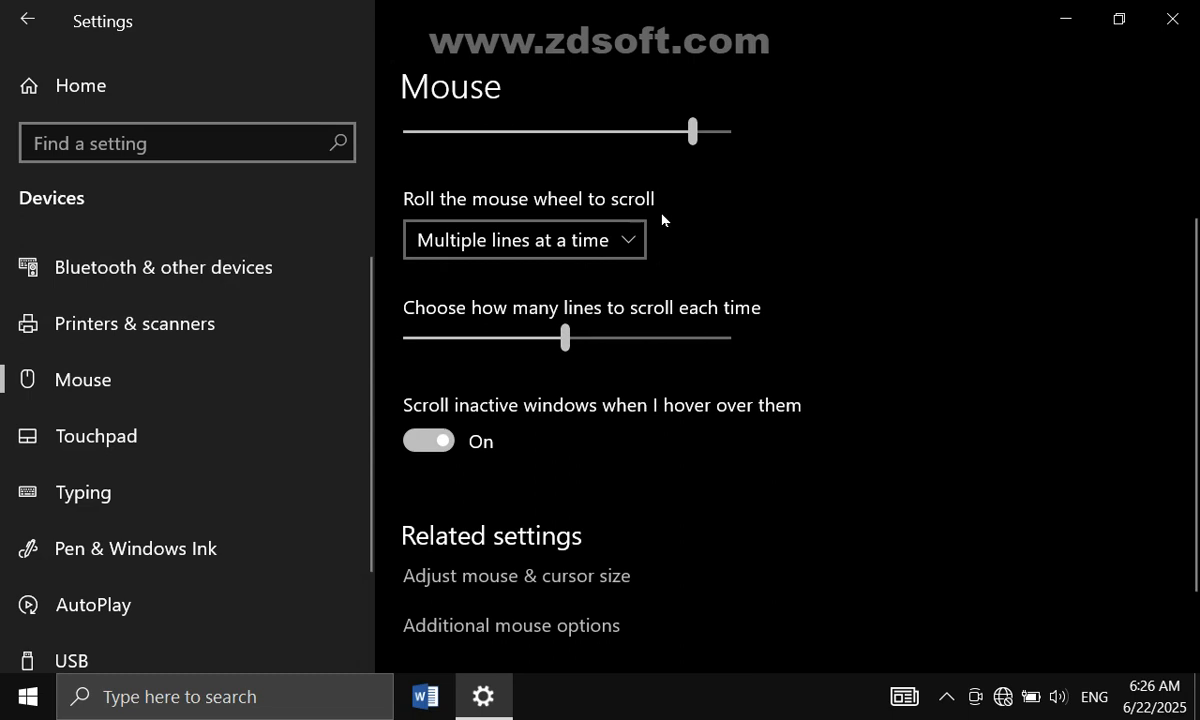
- Switch the scrolling of inactive windows off and back on
scroll(1189, 402, down, 1)
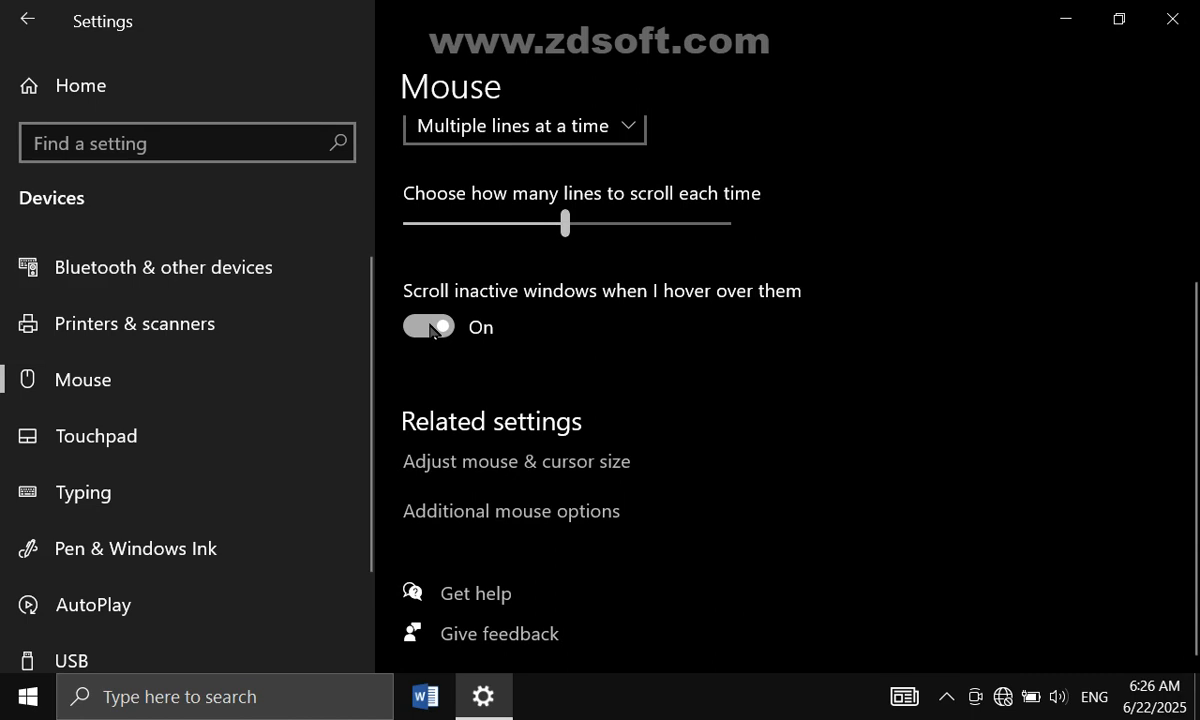
click(432, 328)
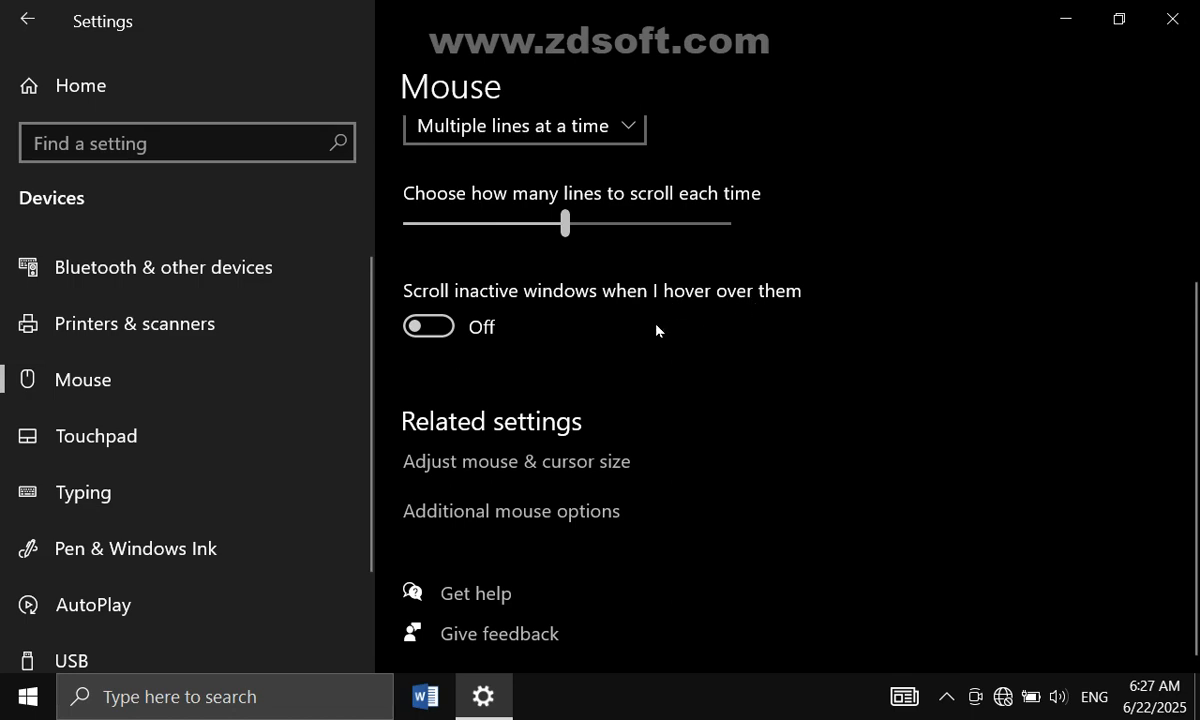
click(436, 328)
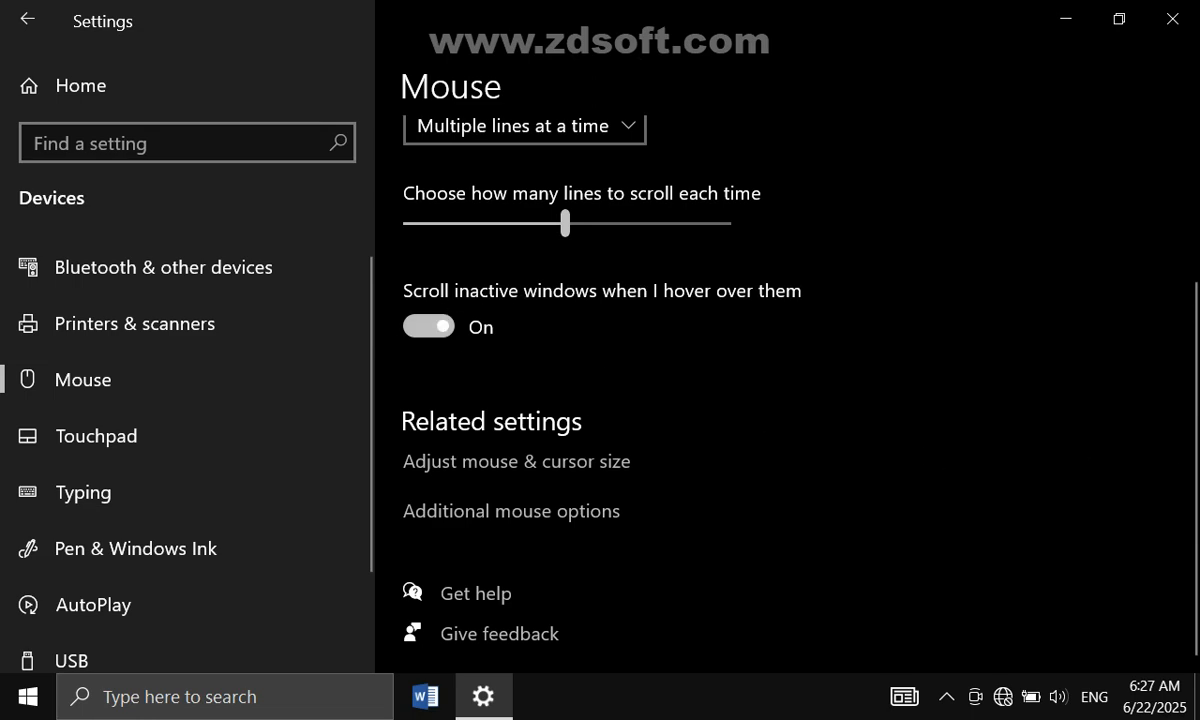
- Return to the Ease of Access mouse pointer settings through the mouse and cursor size link, and open the text cursor settings
click(539, 465)
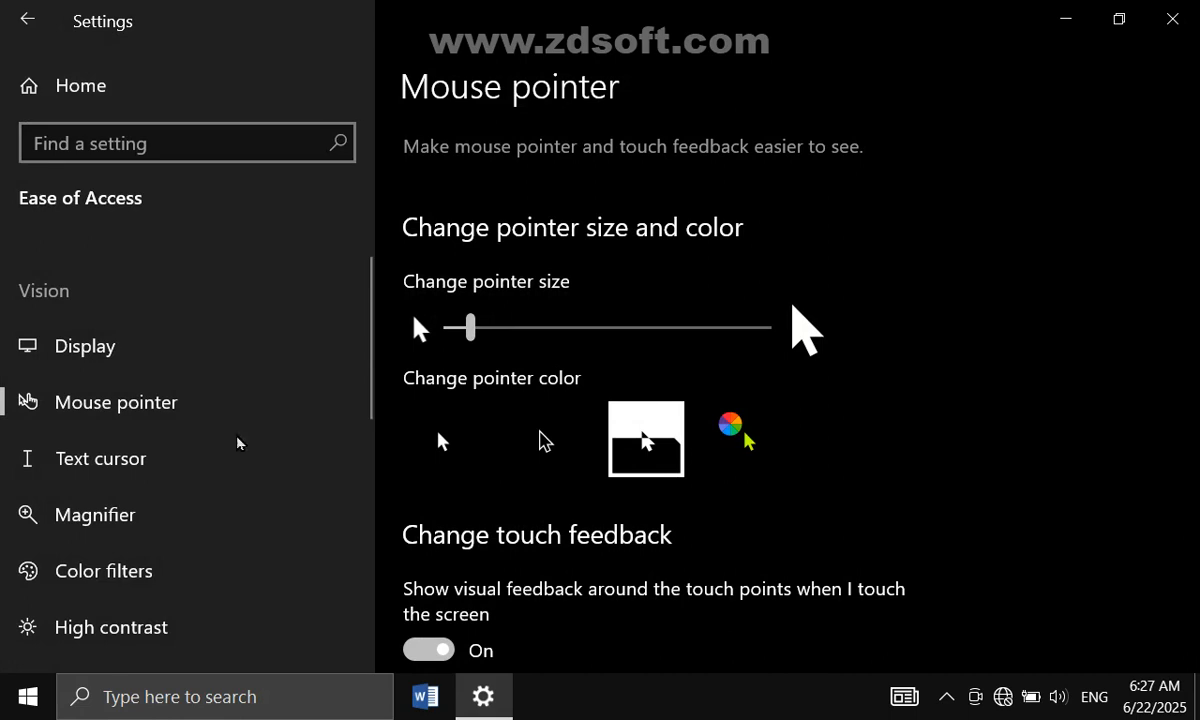
click(172, 476)
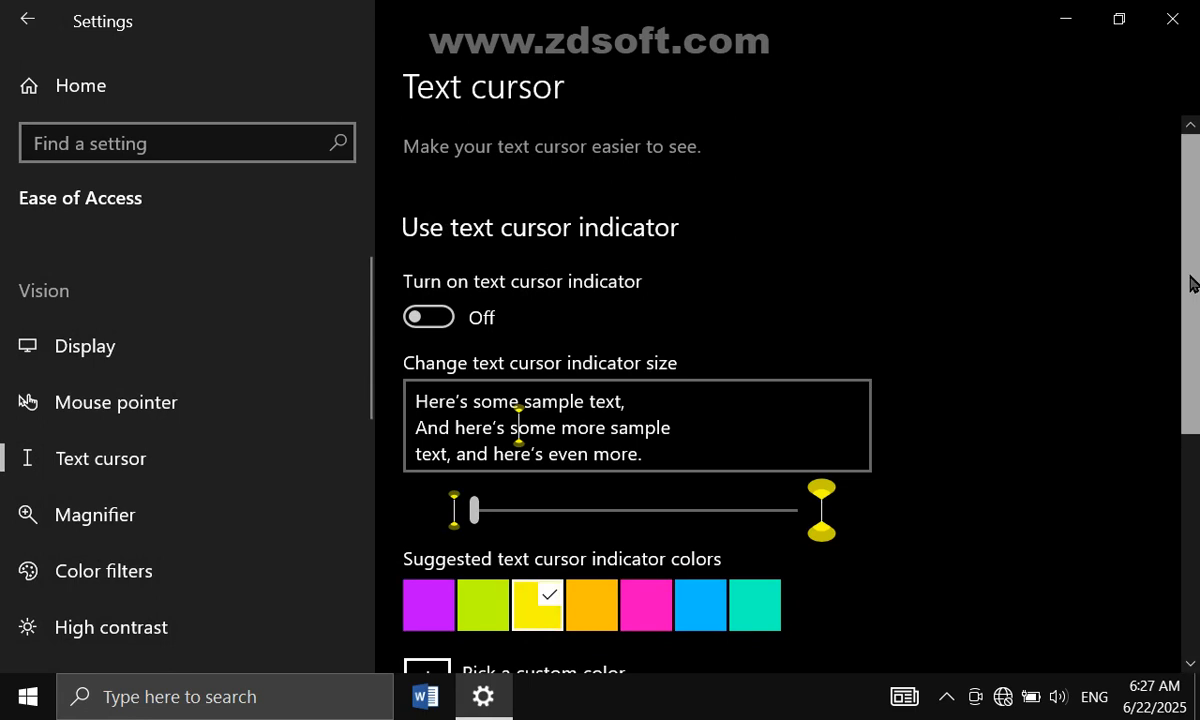
- Turn on the text cursor indicator, then open the taskbar search briefly to view the cursor and dismiss it
scroll(1190, 287, down, 2)
scroll(1192, 287, up, 2)
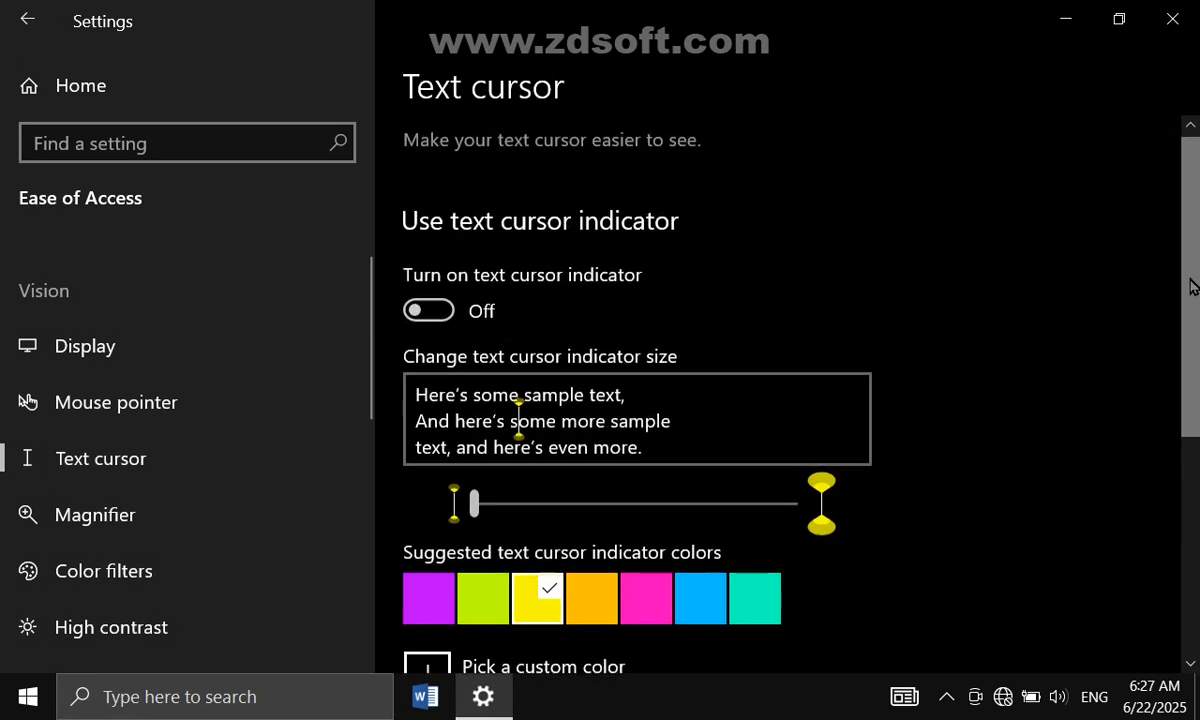
click(427, 310)
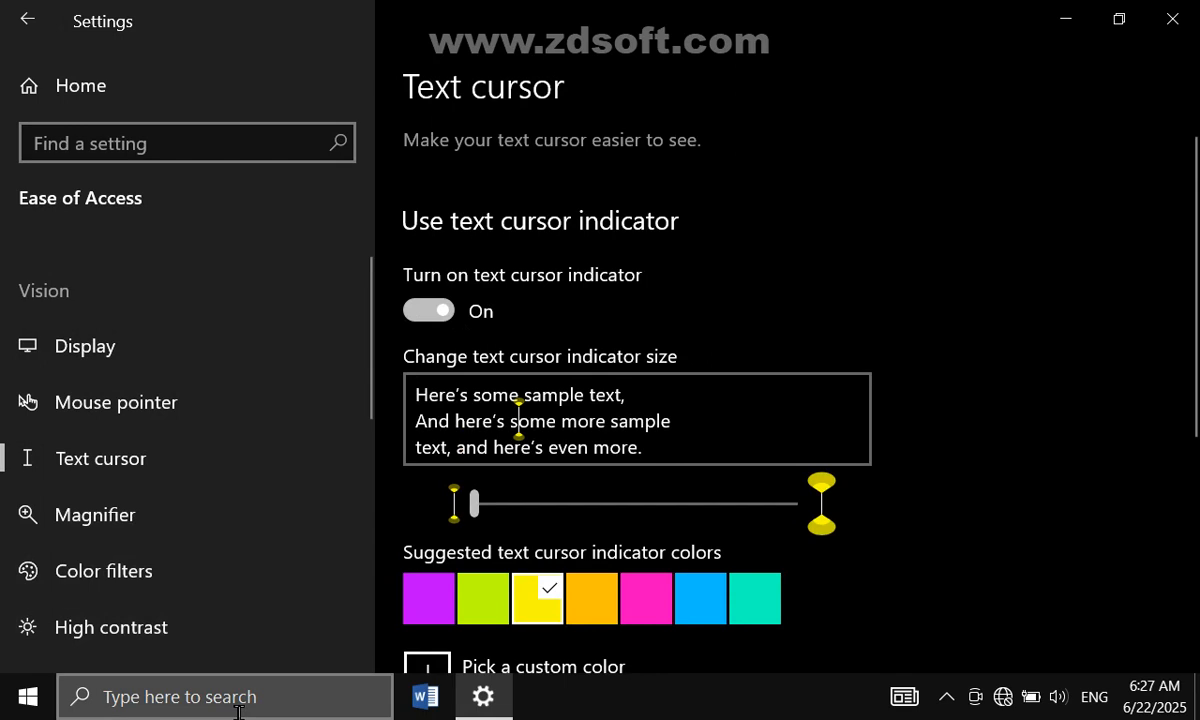
click(281, 684)
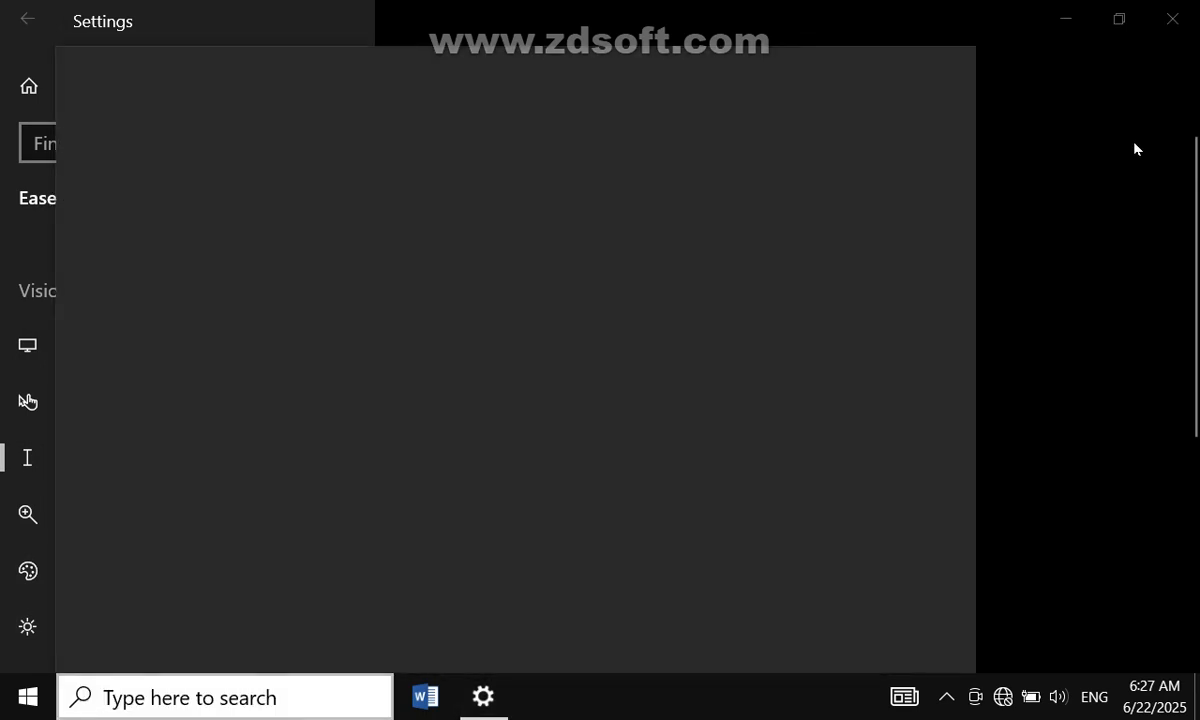
click(1135, 148)
- Set the indicator to about medium size in purple and test it by entering "safsadfsf" in the taskbar search
click(607, 506)
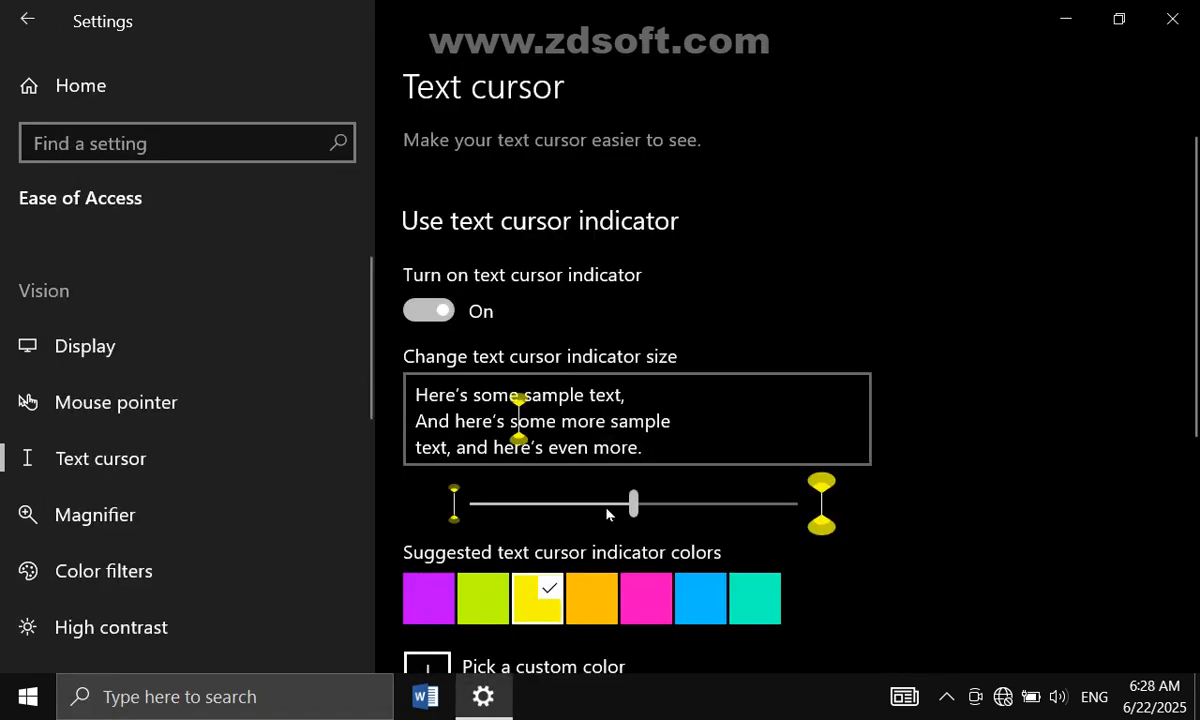
click(422, 605)
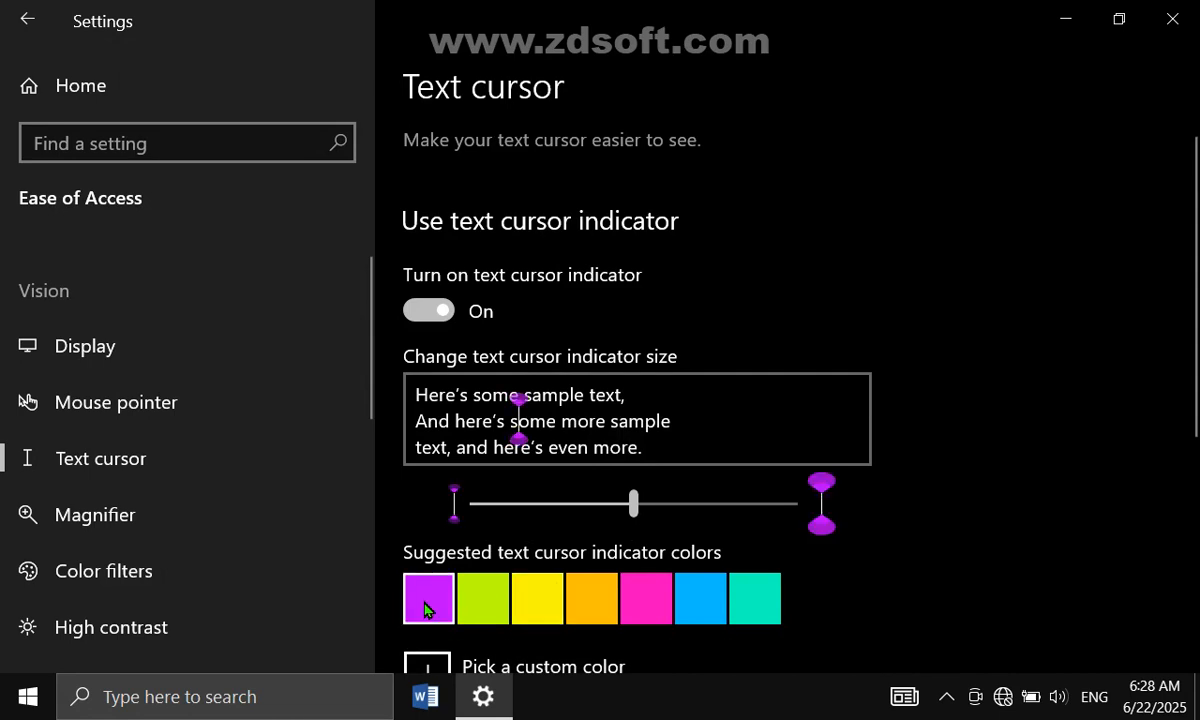
click(291, 704)
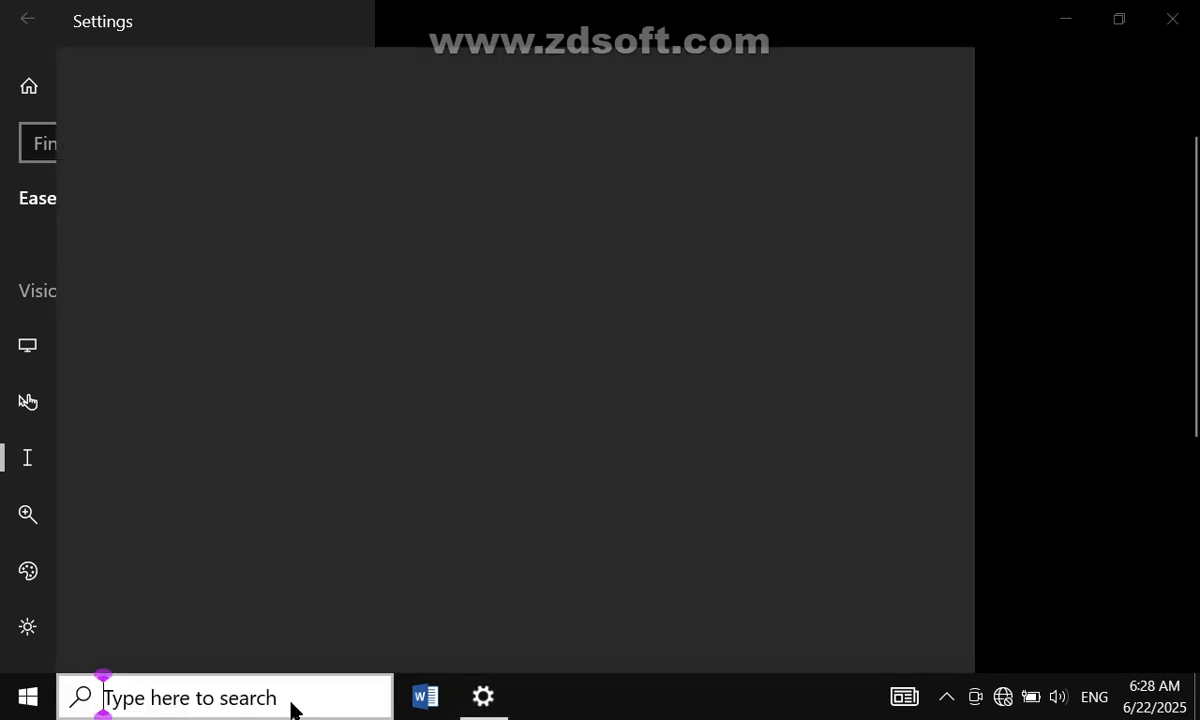
text(safsadfsf)
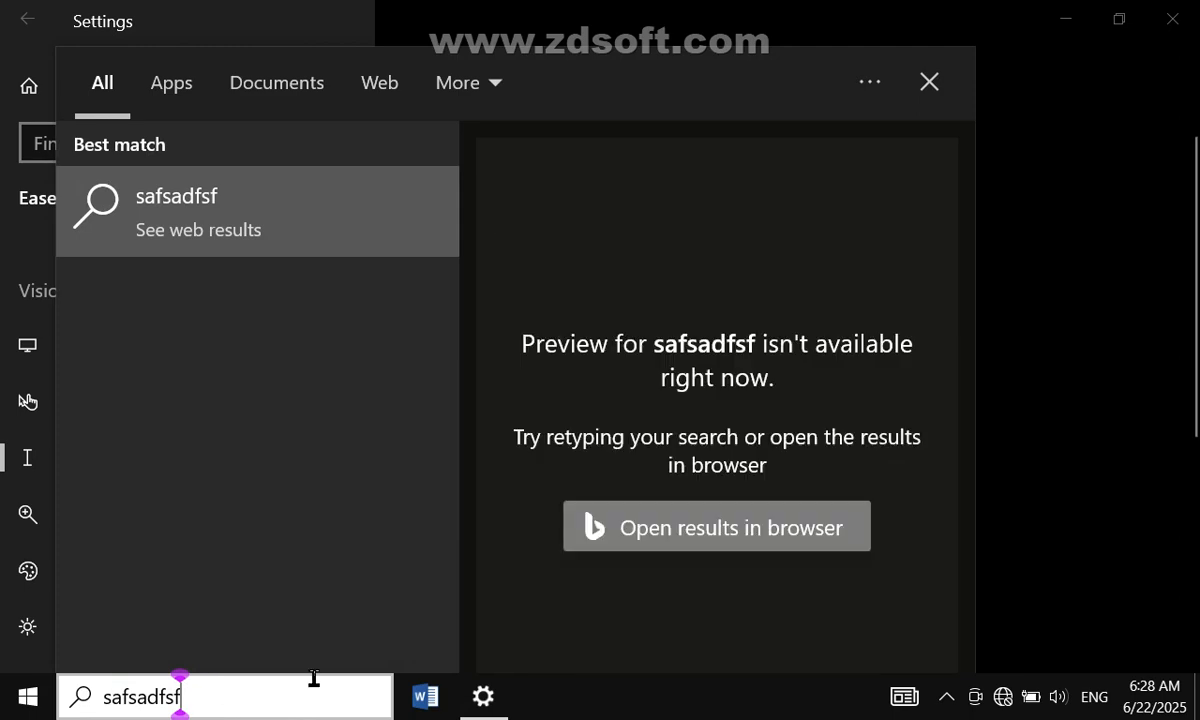
click(978, 430)
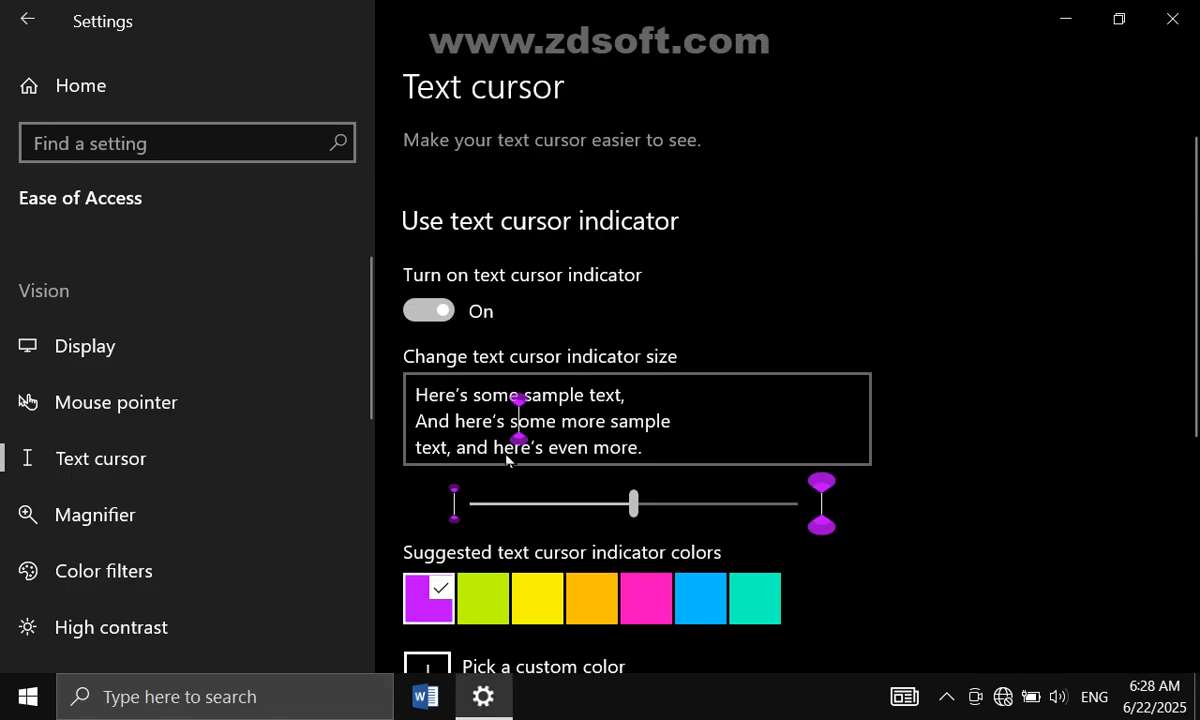
- Turn off the text cursor indicator, raise its size to about three quarters, and test with "kk" in the taskbar search
click(415, 308)
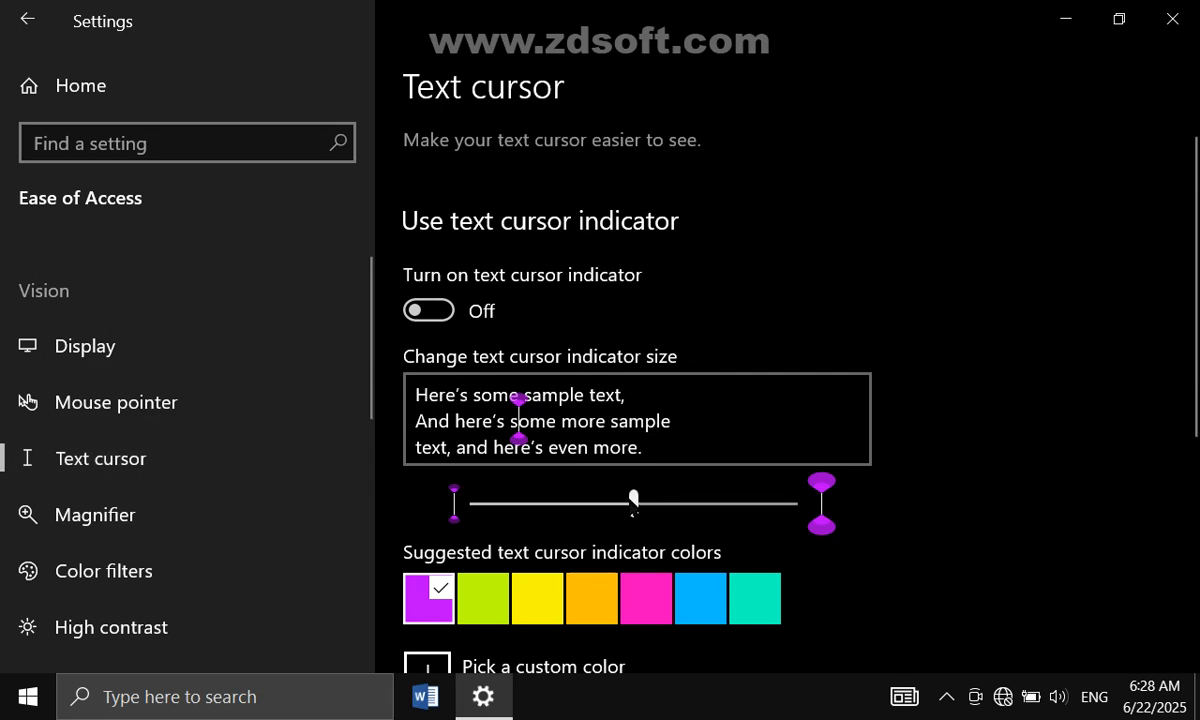
click(634, 503)
drag(691, 510, 710, 508)
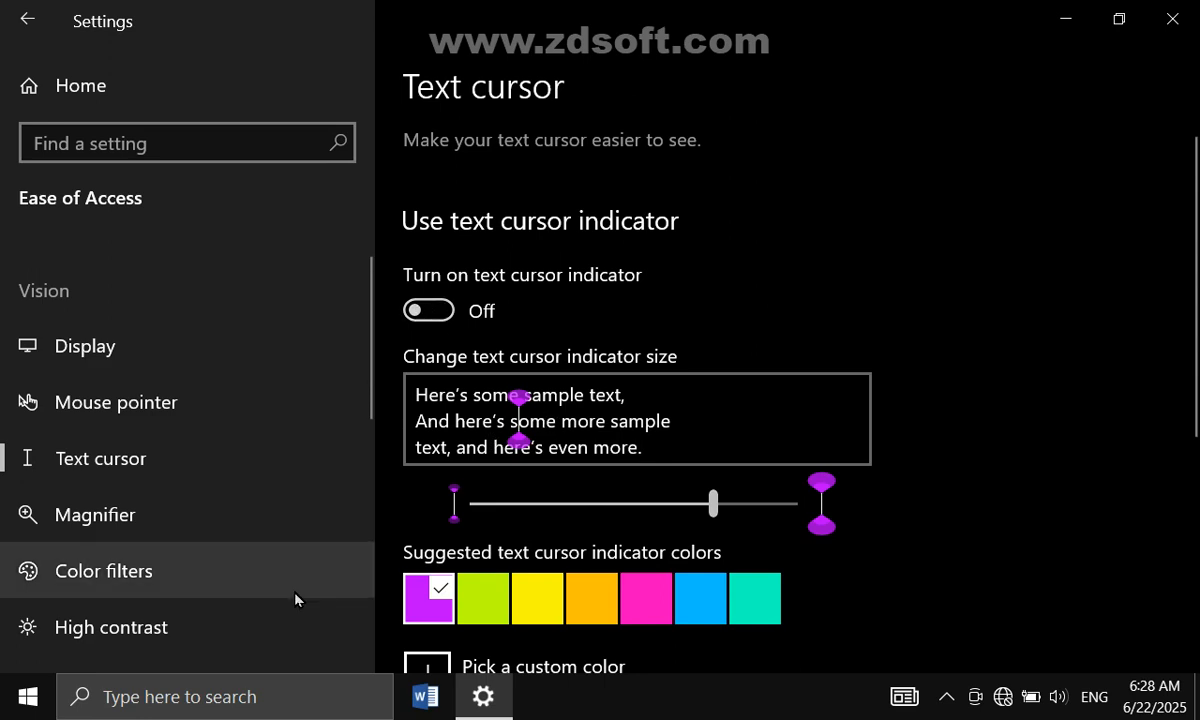
click(264, 705)
text(kk)
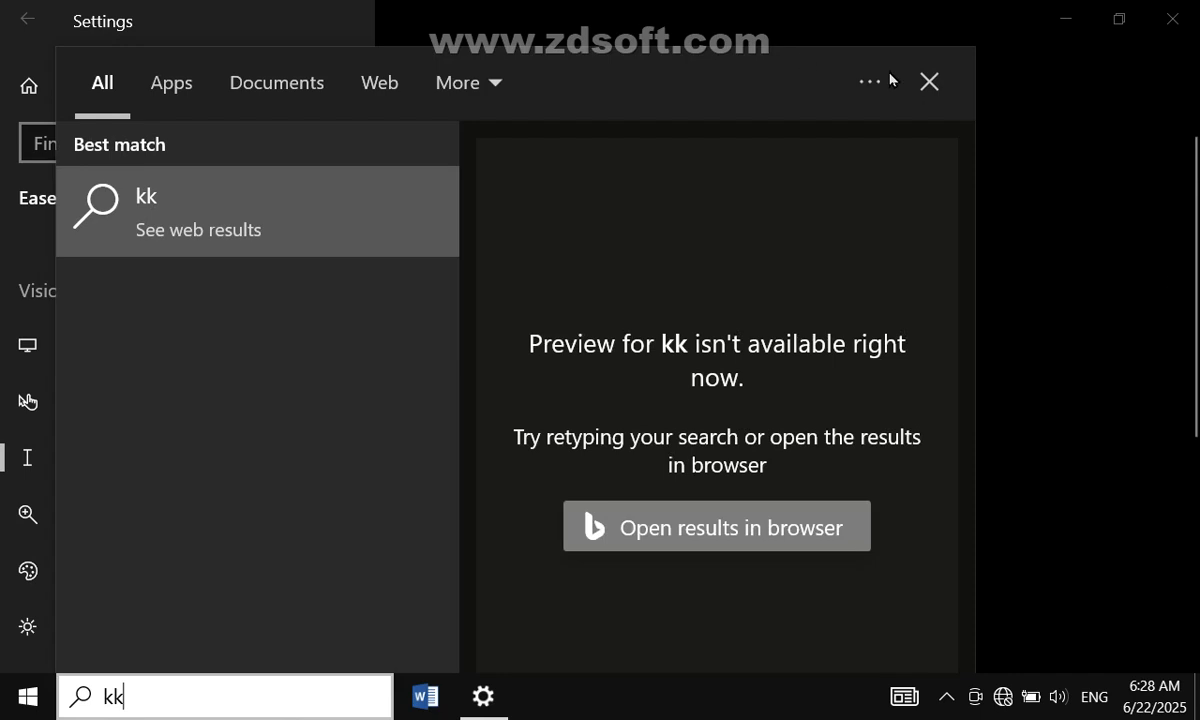
key(Escape)
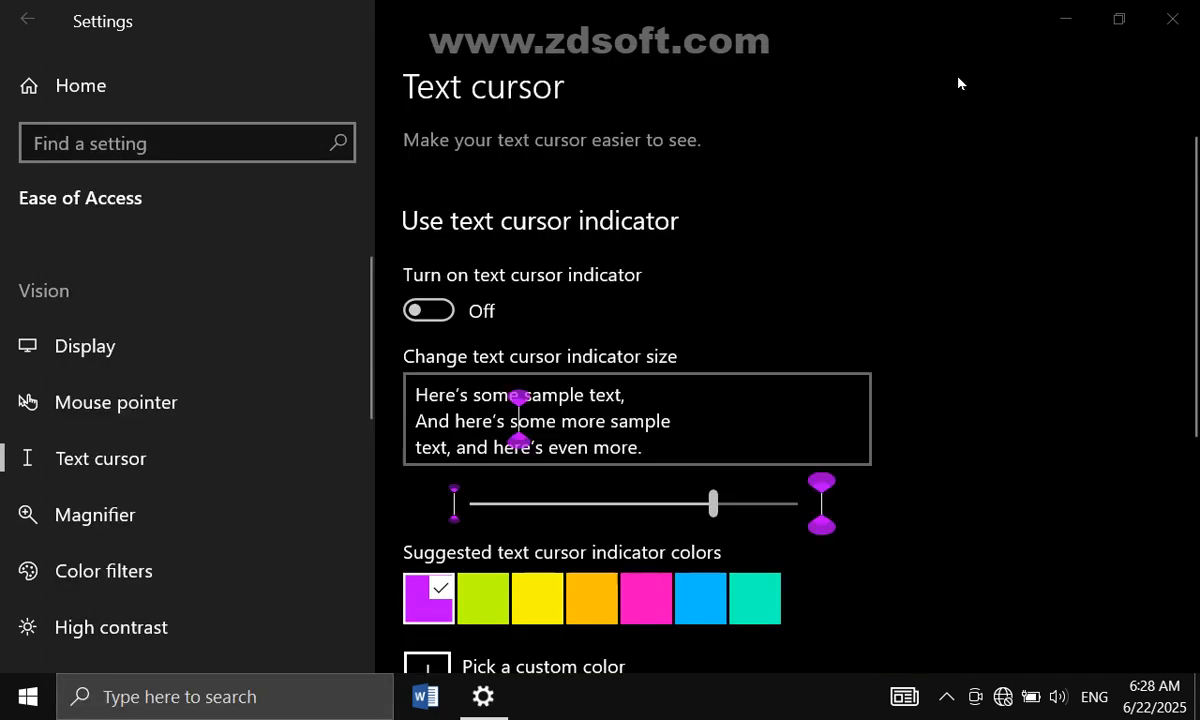
- Turn the text cursor indicator back on and test it with some random letters in the taskbar search
click(455, 312)
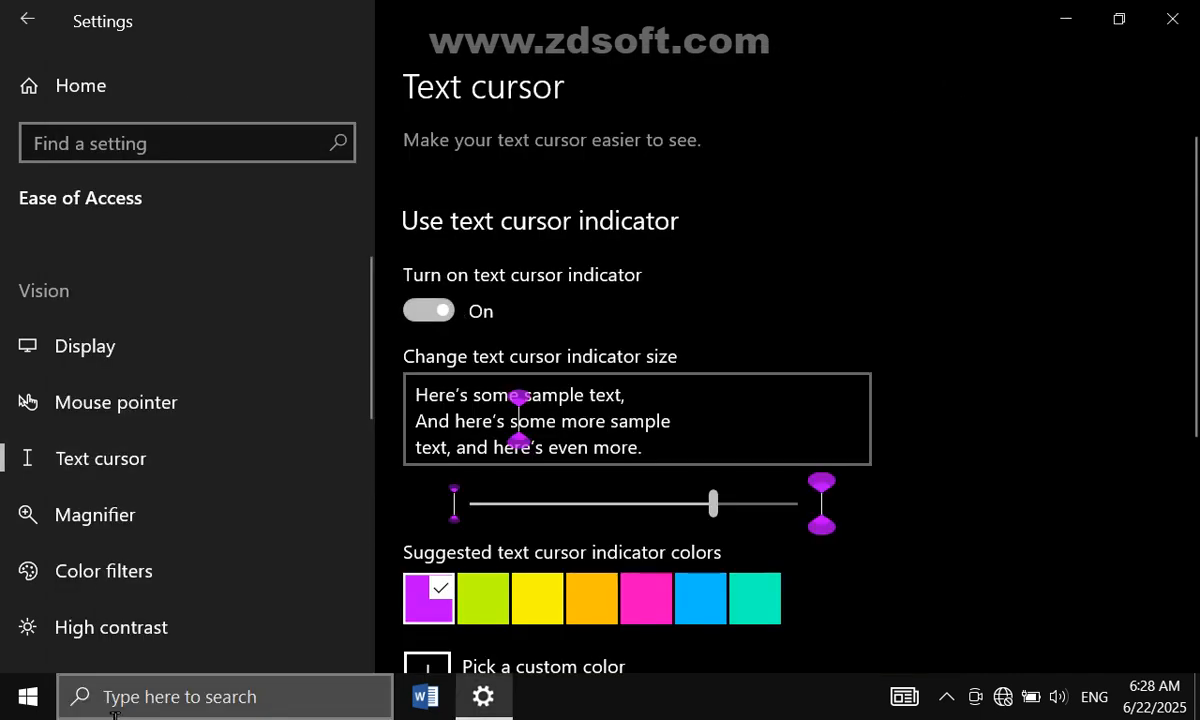
click(174, 704)
text(zdfsdafsdfsfsa)
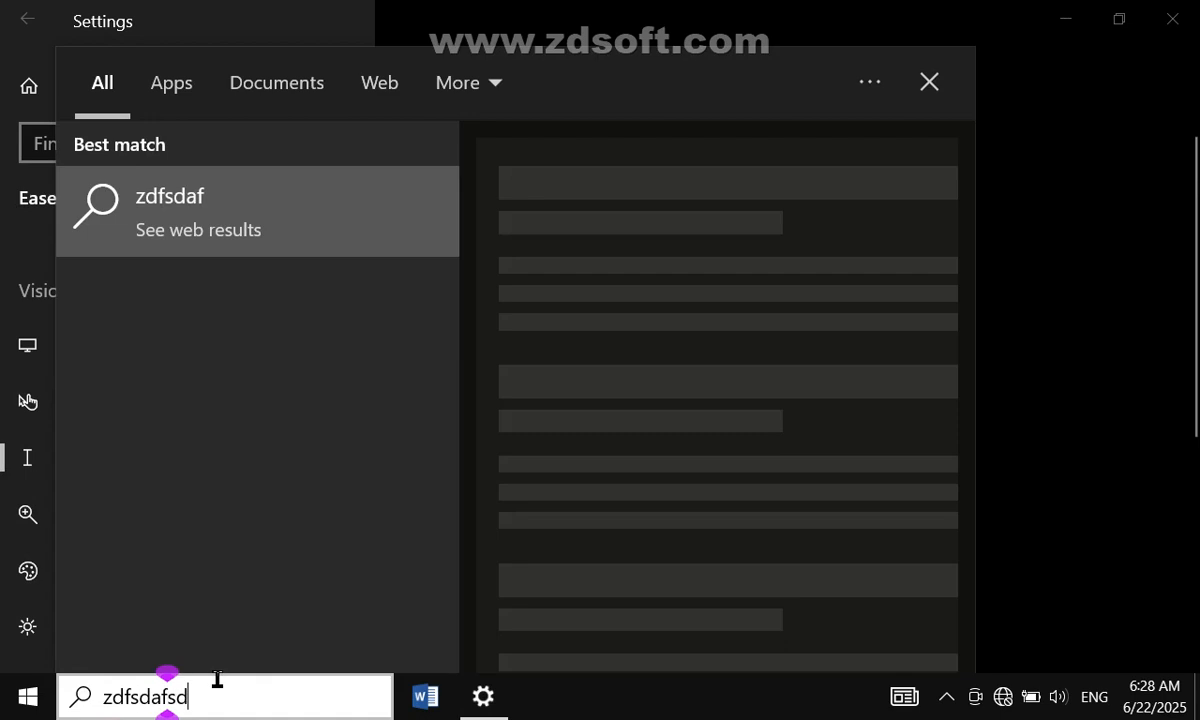
click(922, 88)
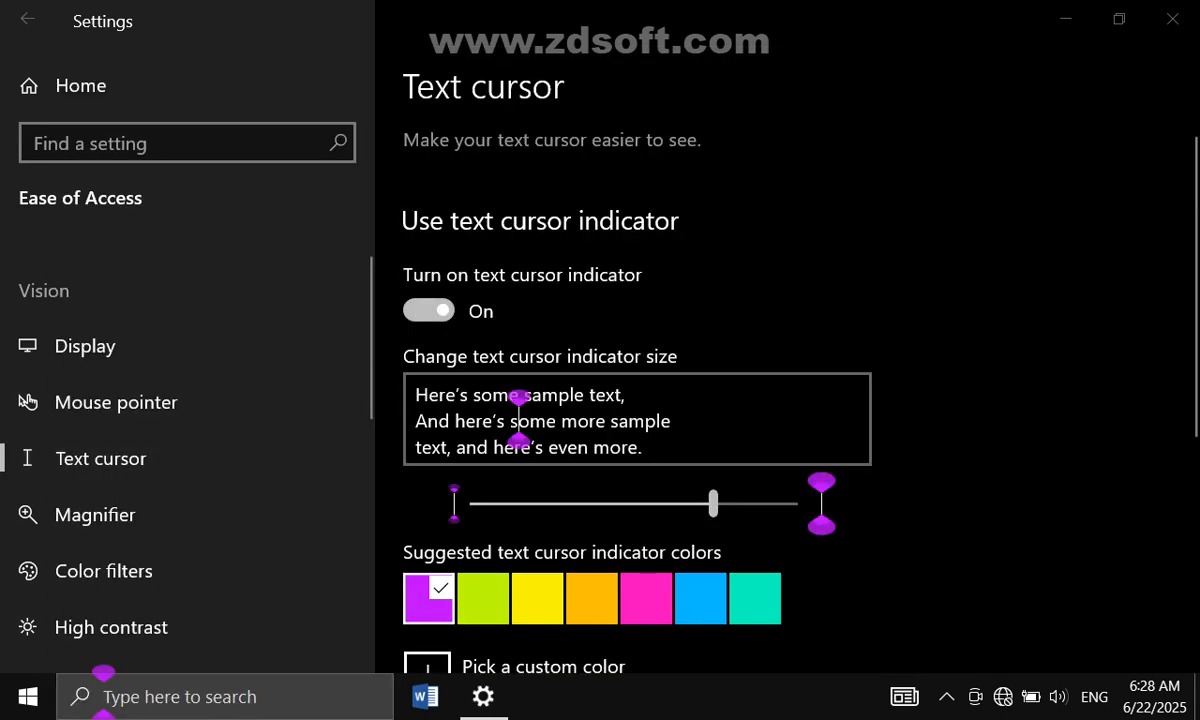
- Pick a custom green for the text cursor indicator and check it by entering "m" in the taskbar search
scroll(1190, 440, down, 3)
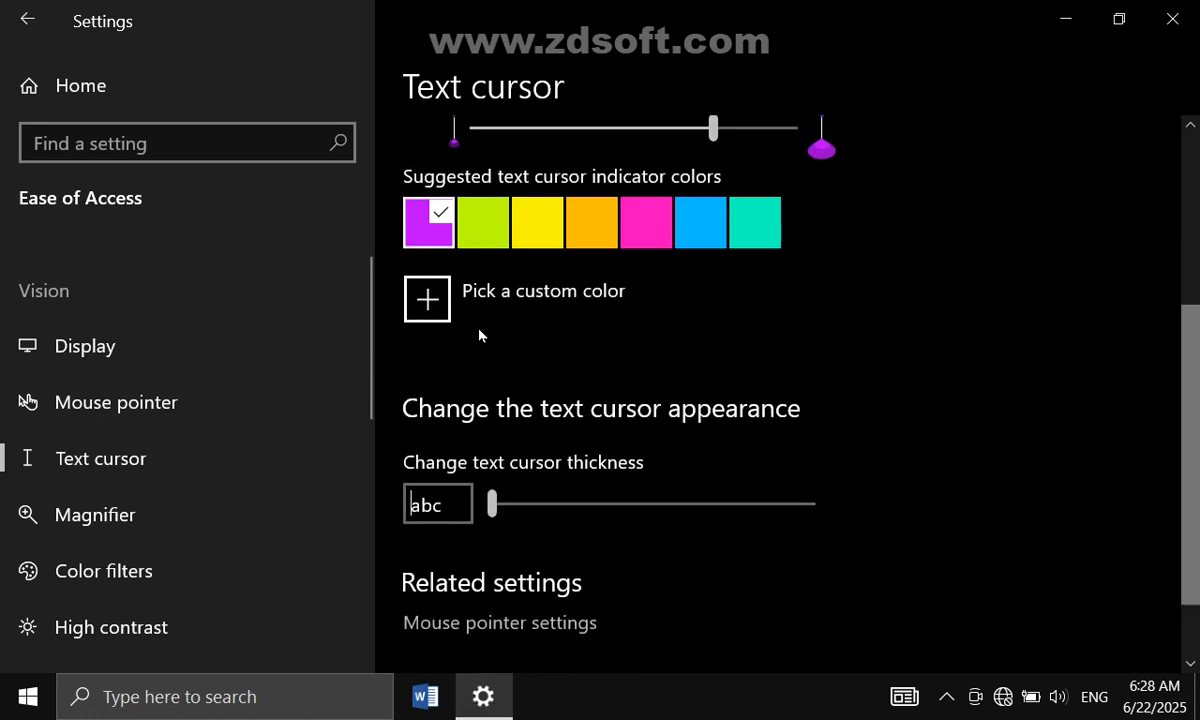
click(428, 299)
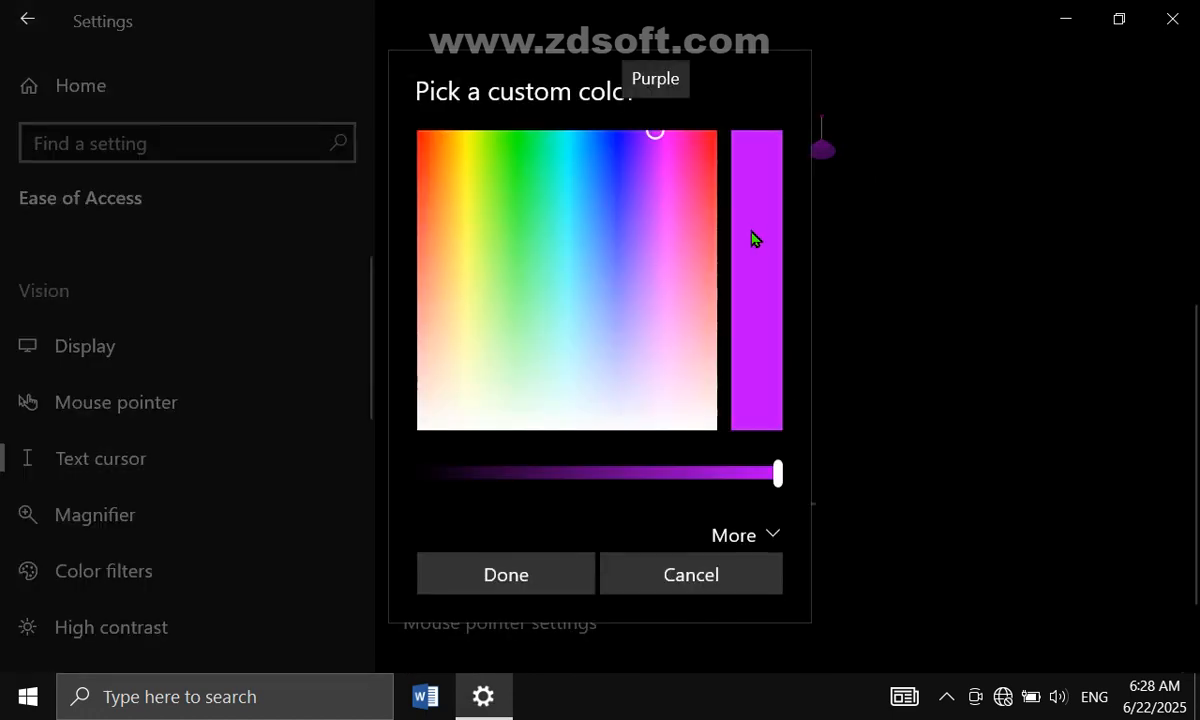
click(509, 161)
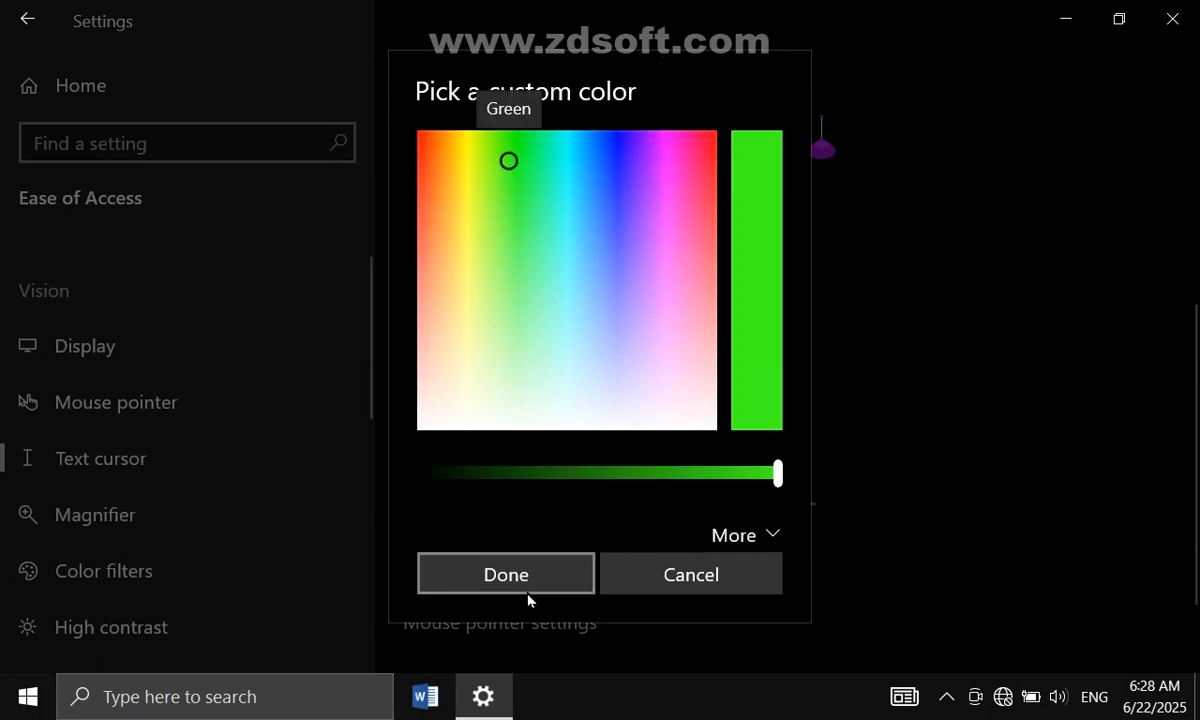
click(500, 560)
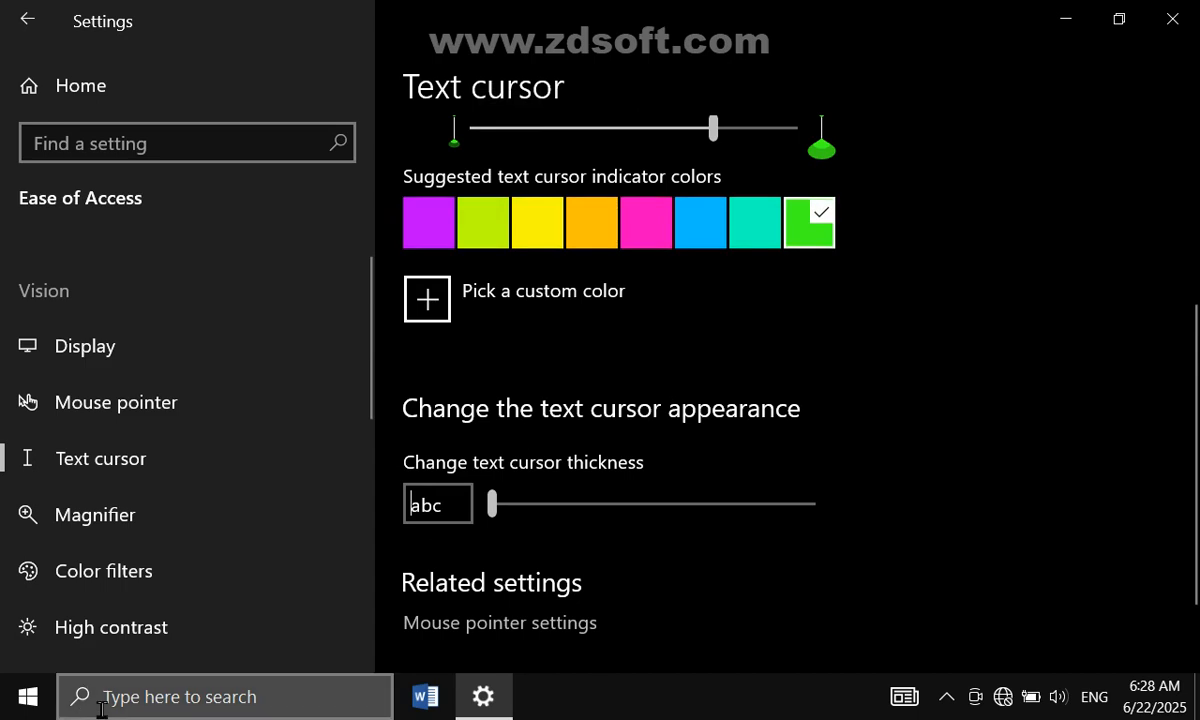
click(186, 713)
text(m)
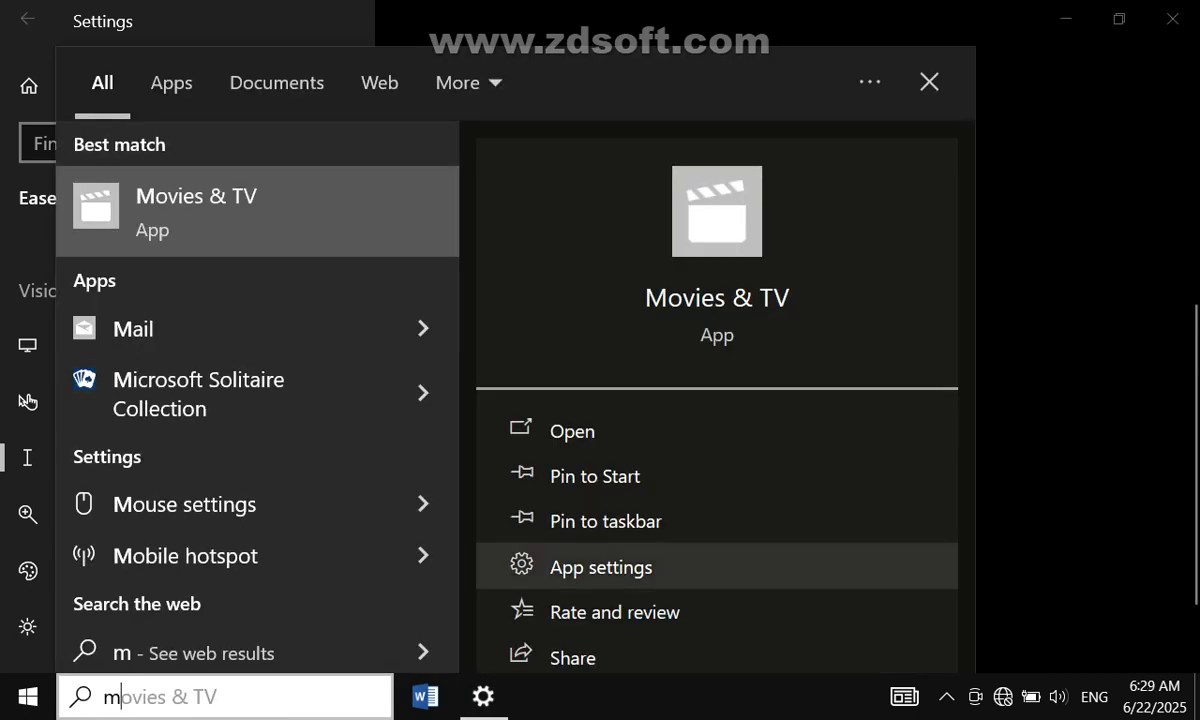
key(Escape)
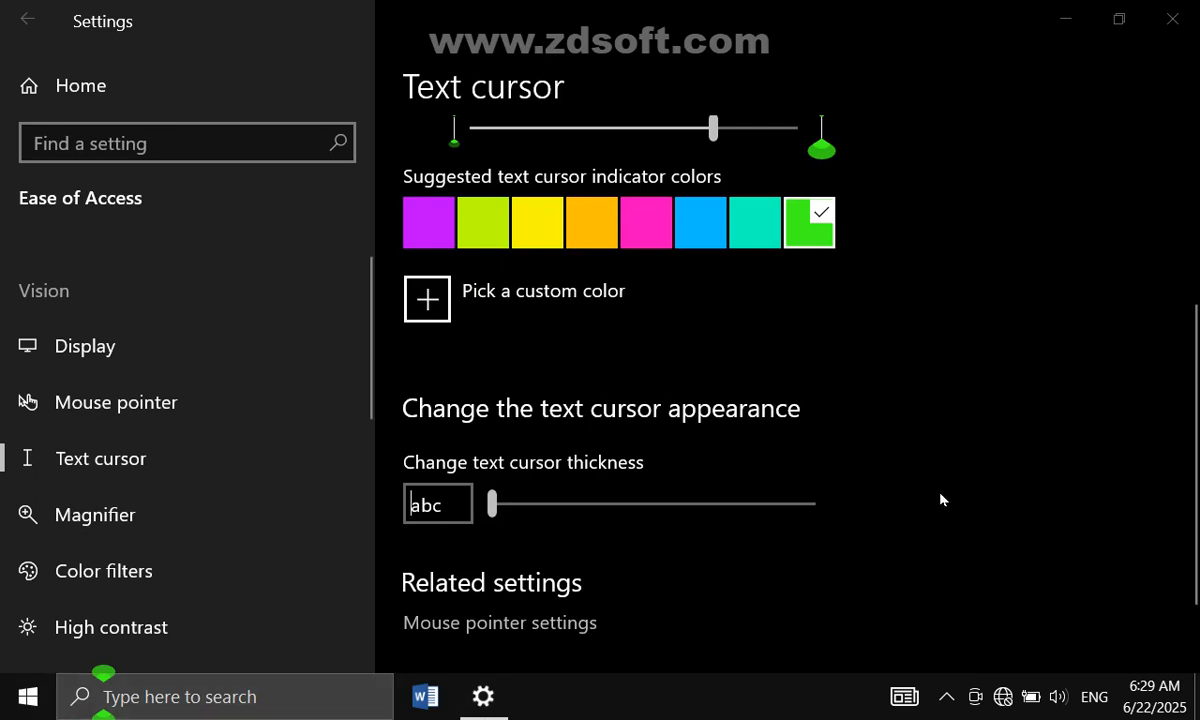
click(1005, 477)
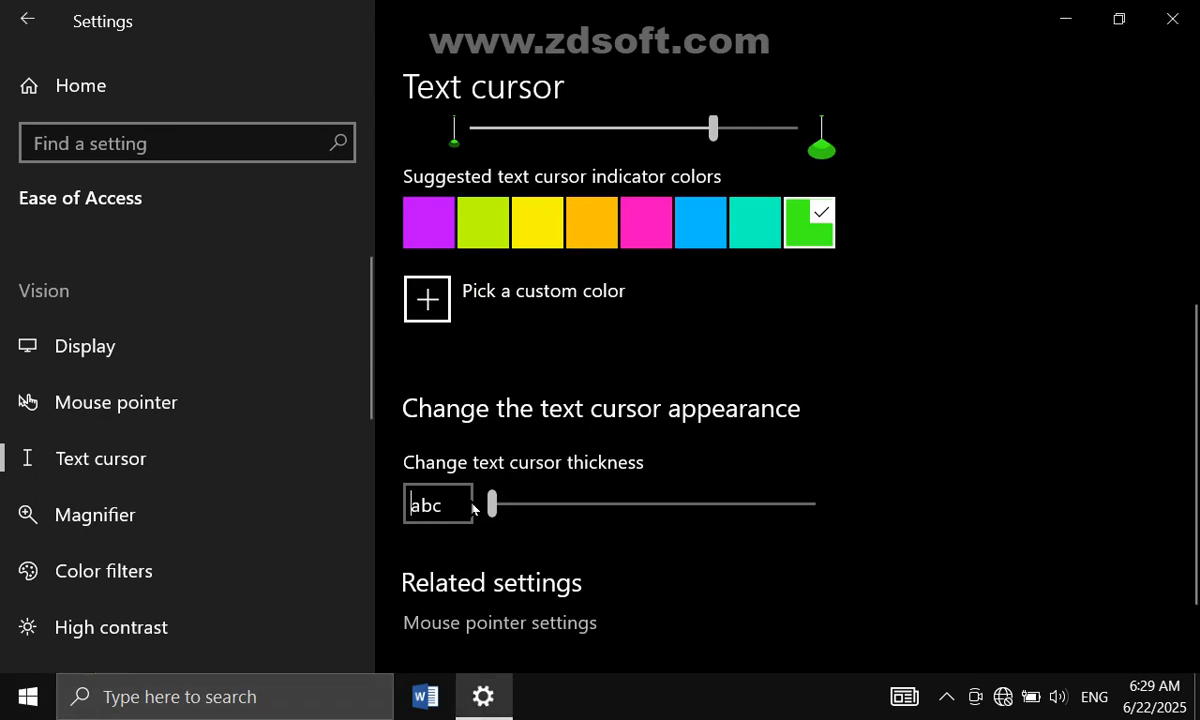
- Raise the text cursor thickness to a bit above the middle and test it with "efsdffsdfasfsf" in the taskbar search
drag(491, 504, 695, 504)
click(130, 706)
text(efsdffsdf)
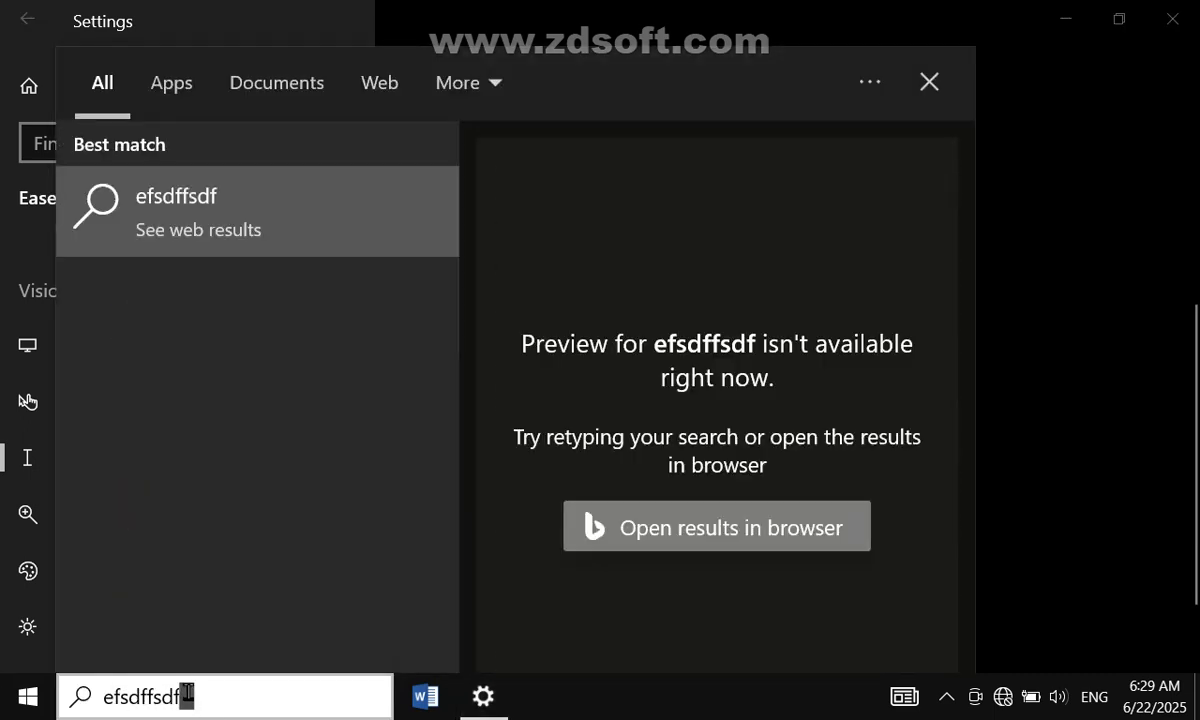
text(asfsf)
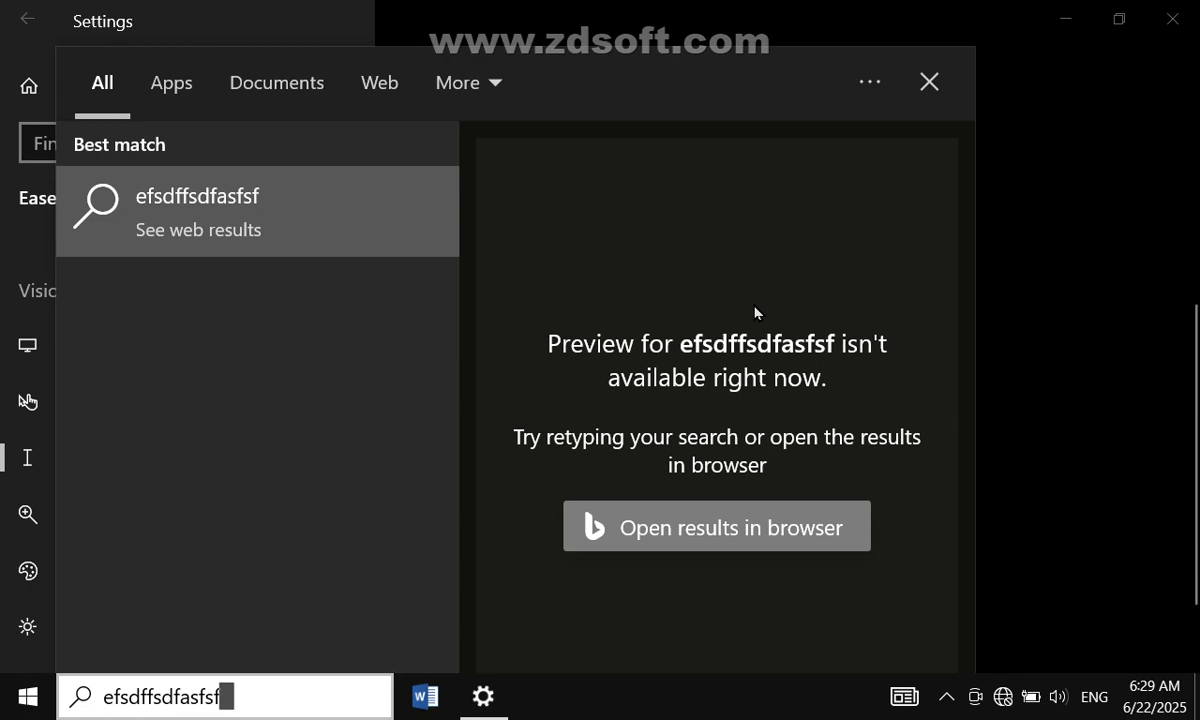
click(930, 84)
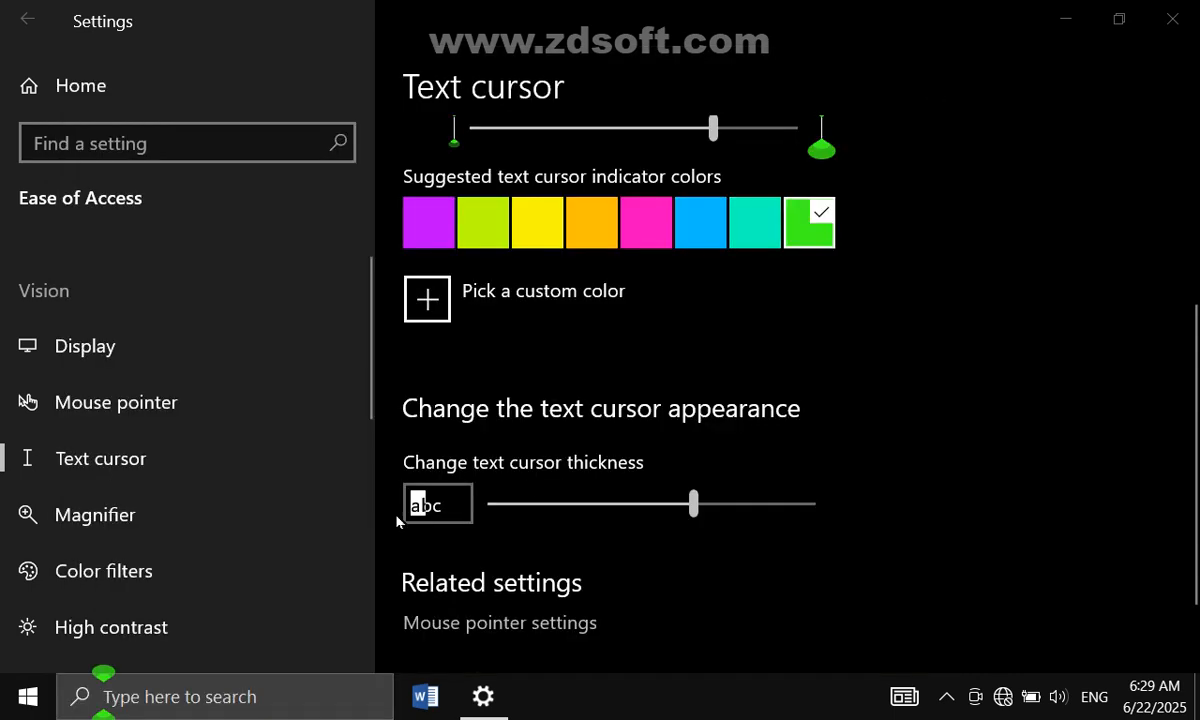
- Set the text cursor thickness back to its minimum
click(694, 504)
click(696, 501)
drag(696, 504, 466, 514)
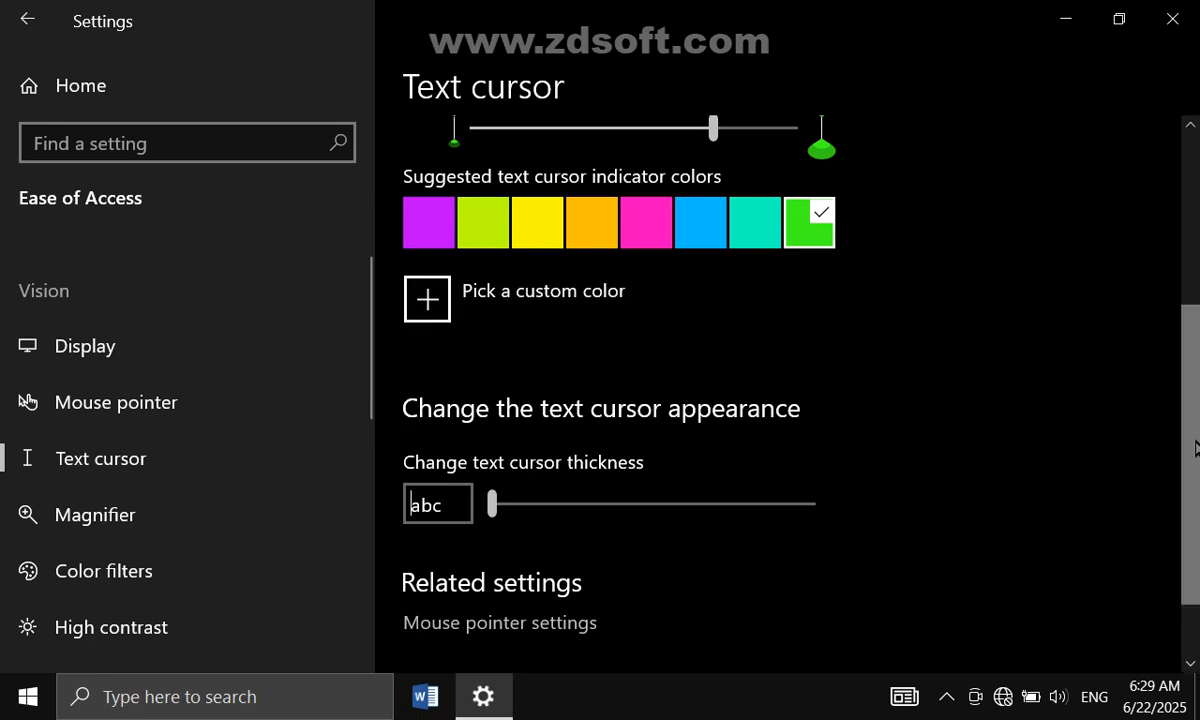
- Open the Magnifier settings and look over the options for using it
scroll(1196, 460, down, 2)
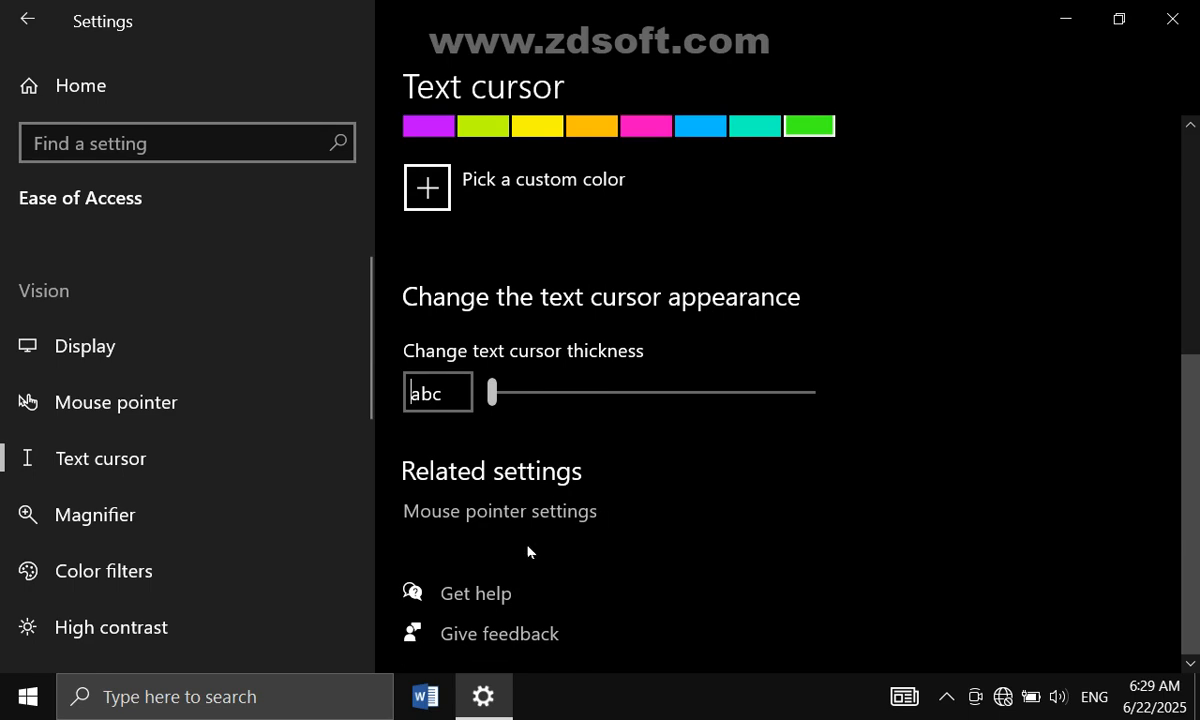
click(127, 527)
scroll(1197, 186, down, 2)
scroll(1197, 186, up, 2)
scroll(1197, 207, down, 2)
scroll(1197, 207, up, 2)
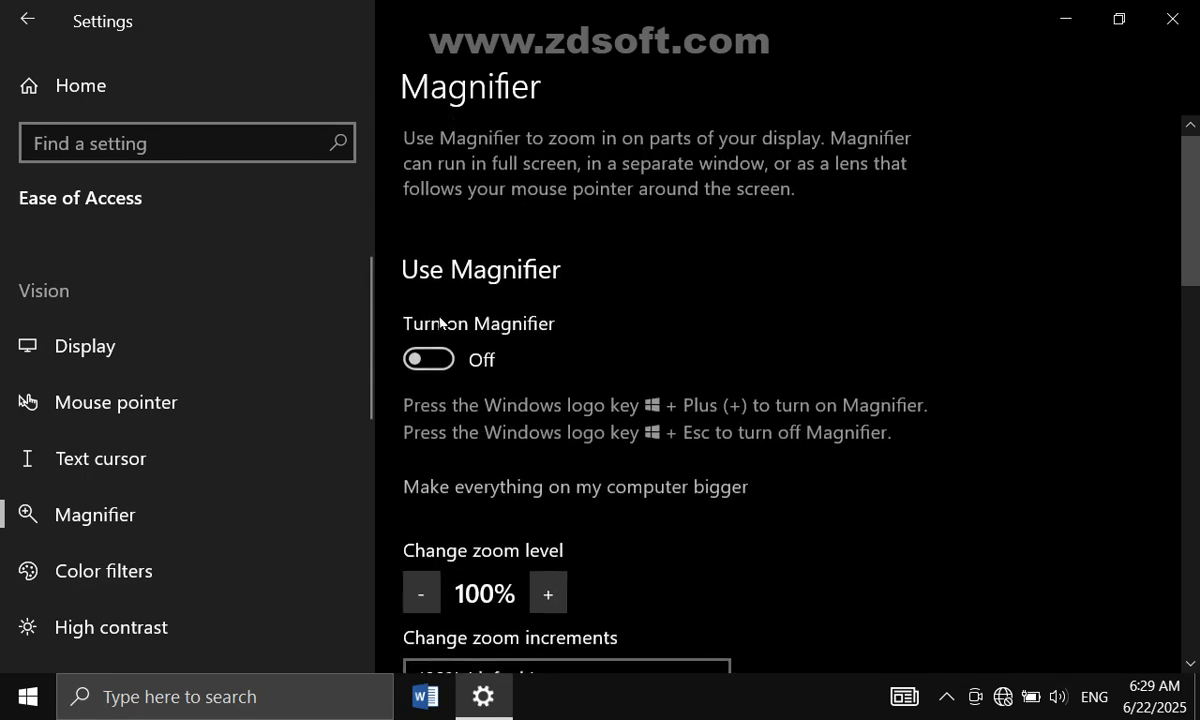
- Turn on Magnifier, zoom in to 200% and back out to 100%, and close it
click(444, 359)
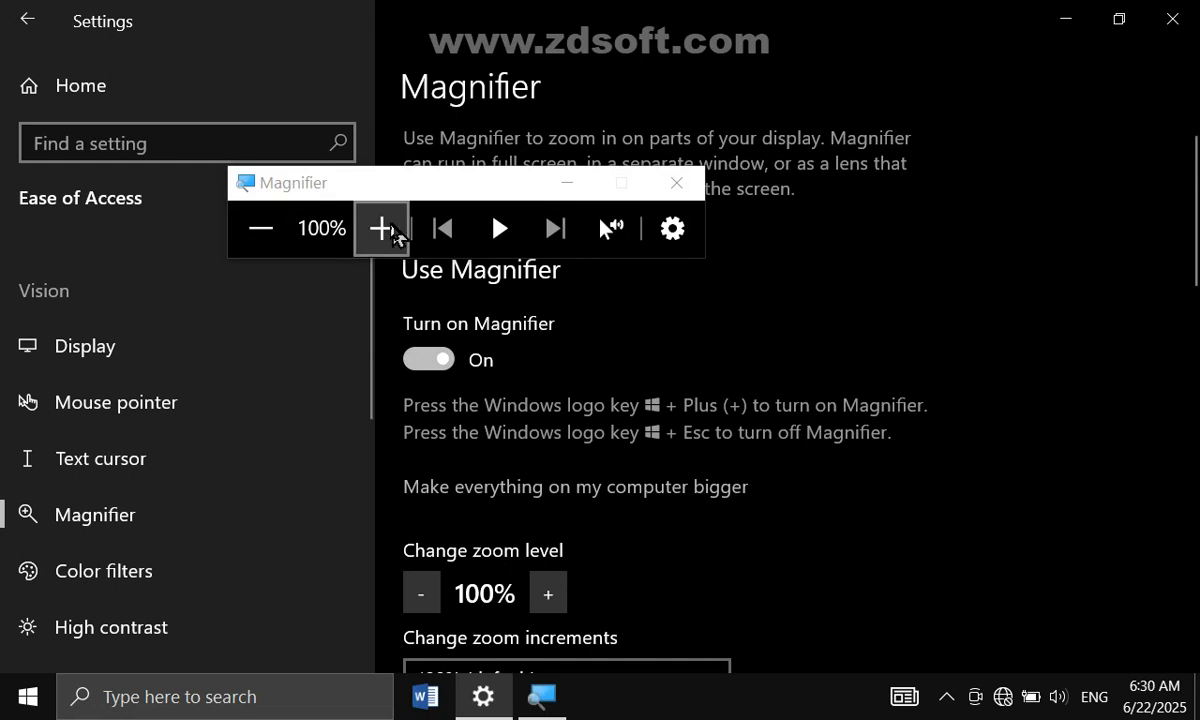
click(385, 230)
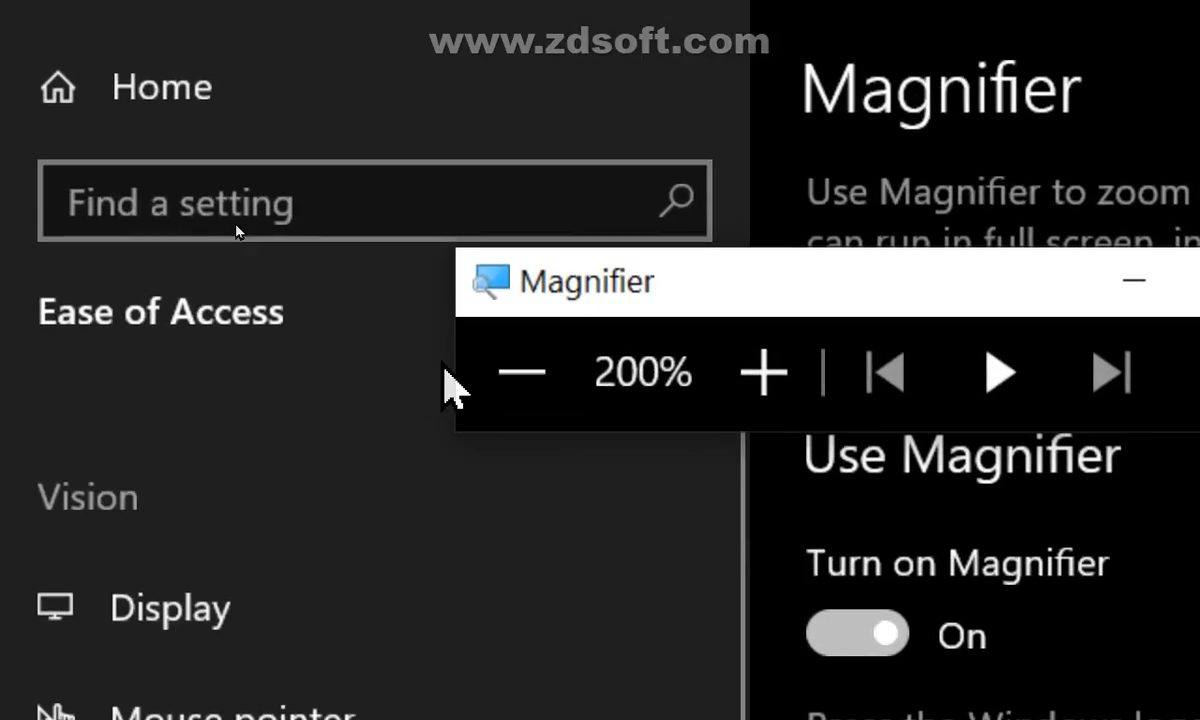
click(259, 230)
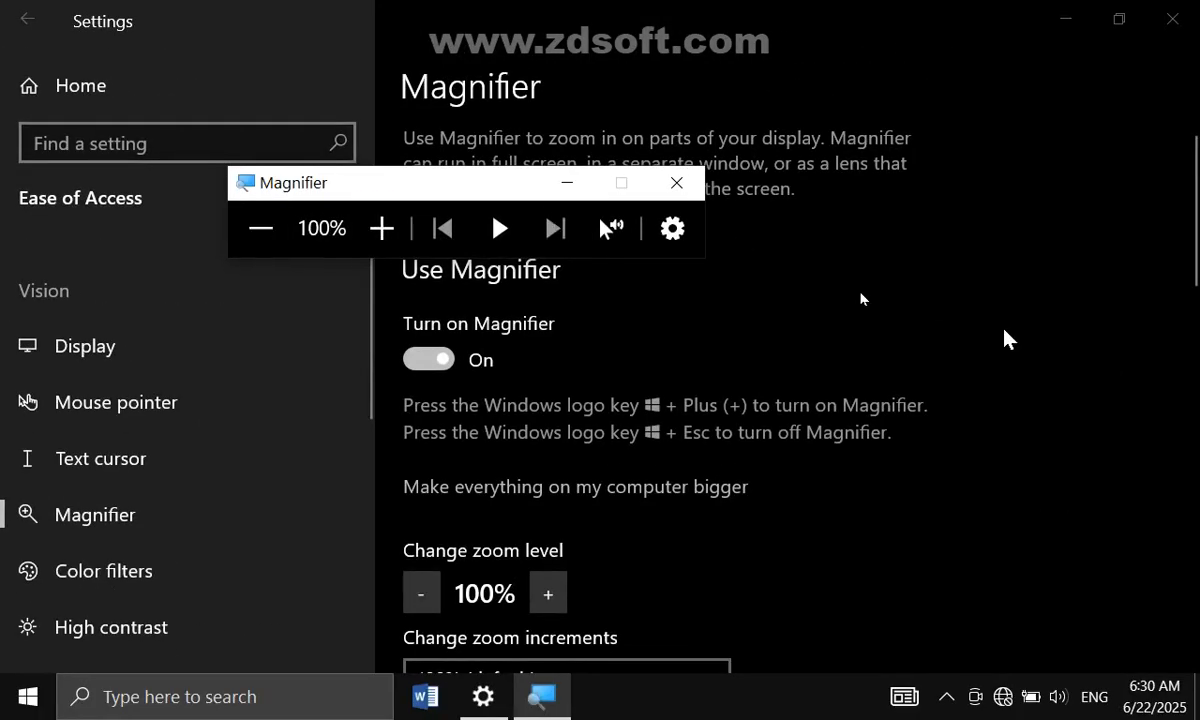
click(680, 182)
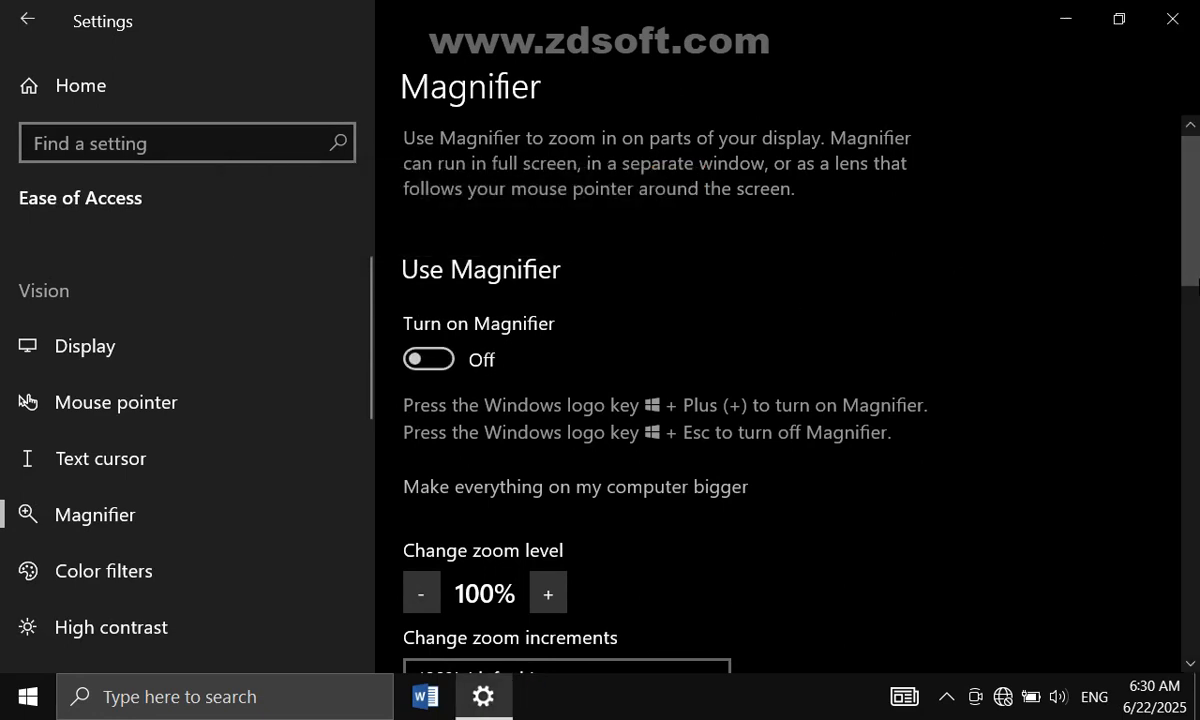
- Turn on Magnifier and minimize its toolbar window
scroll(1195, 317, down, 2)
click(428, 203)
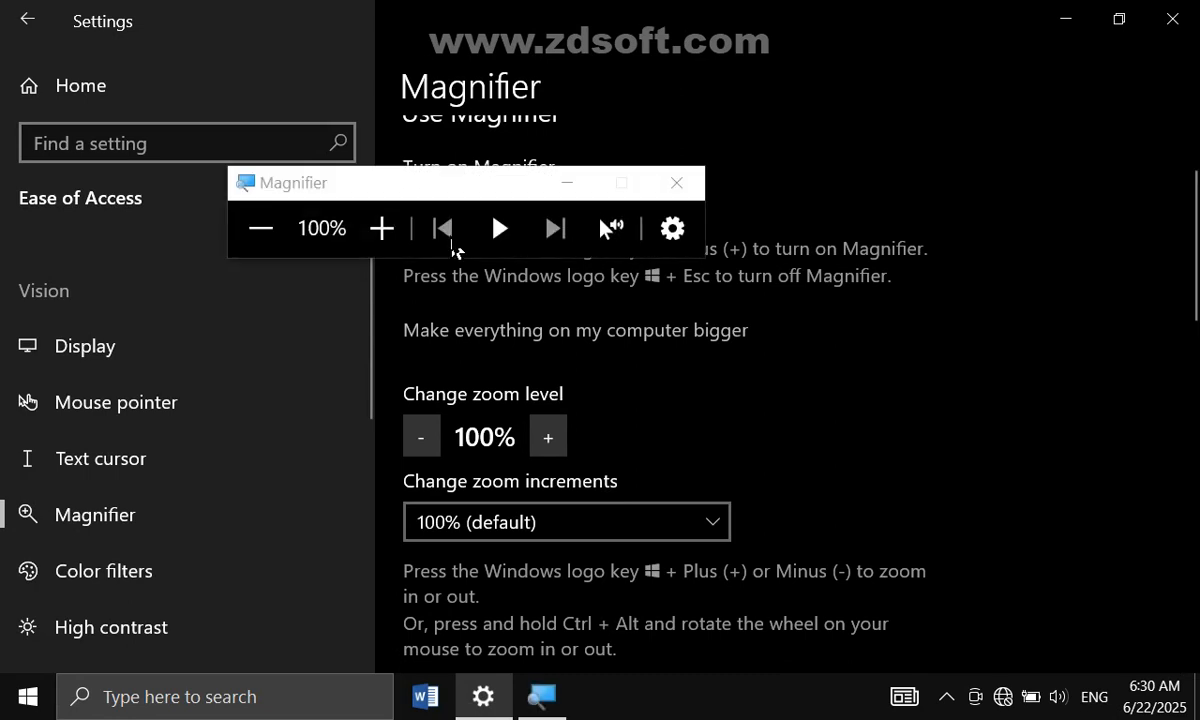
click(565, 185)
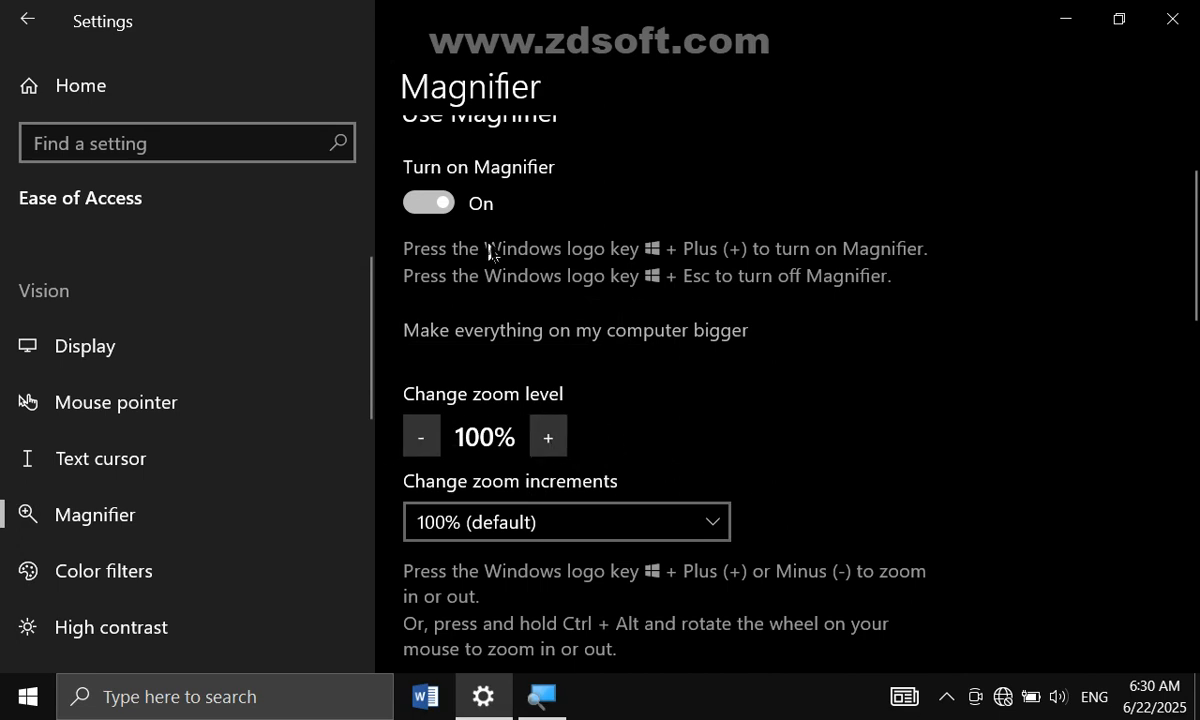
- Set the Magnifier zoom increments to 5% and raise the zoom level to 125%
click(718, 522)
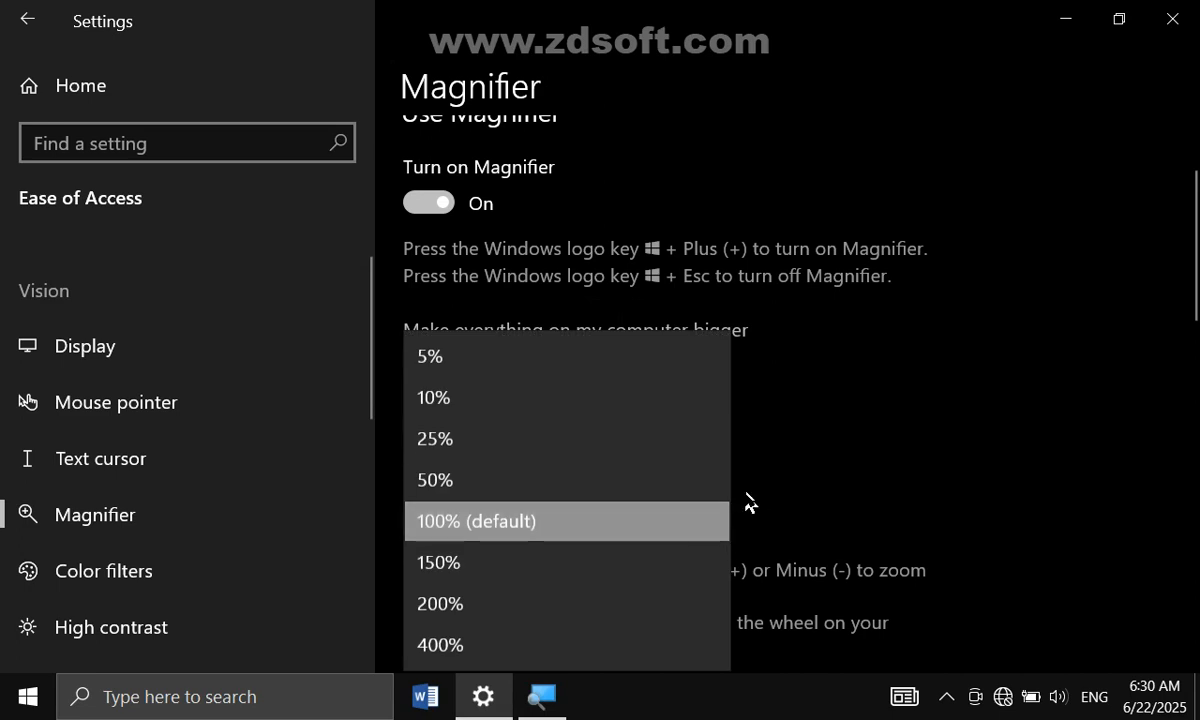
click(458, 372)
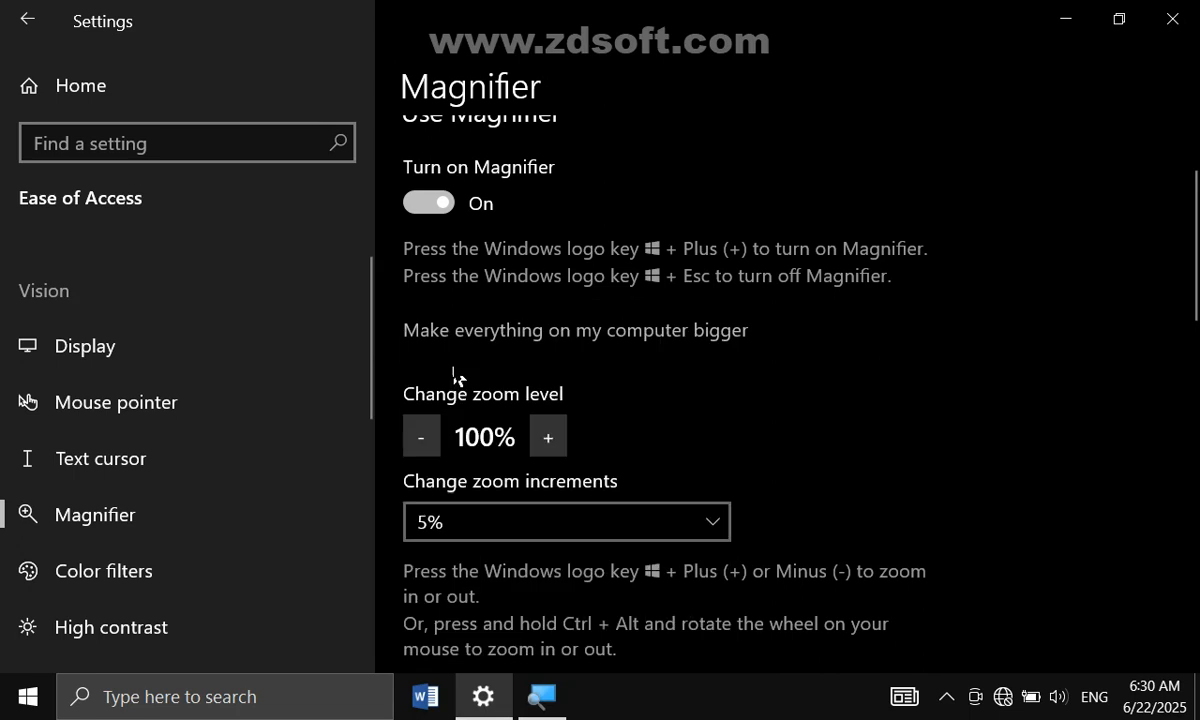
click(548, 437)
click(548, 437)
click(600, 408)
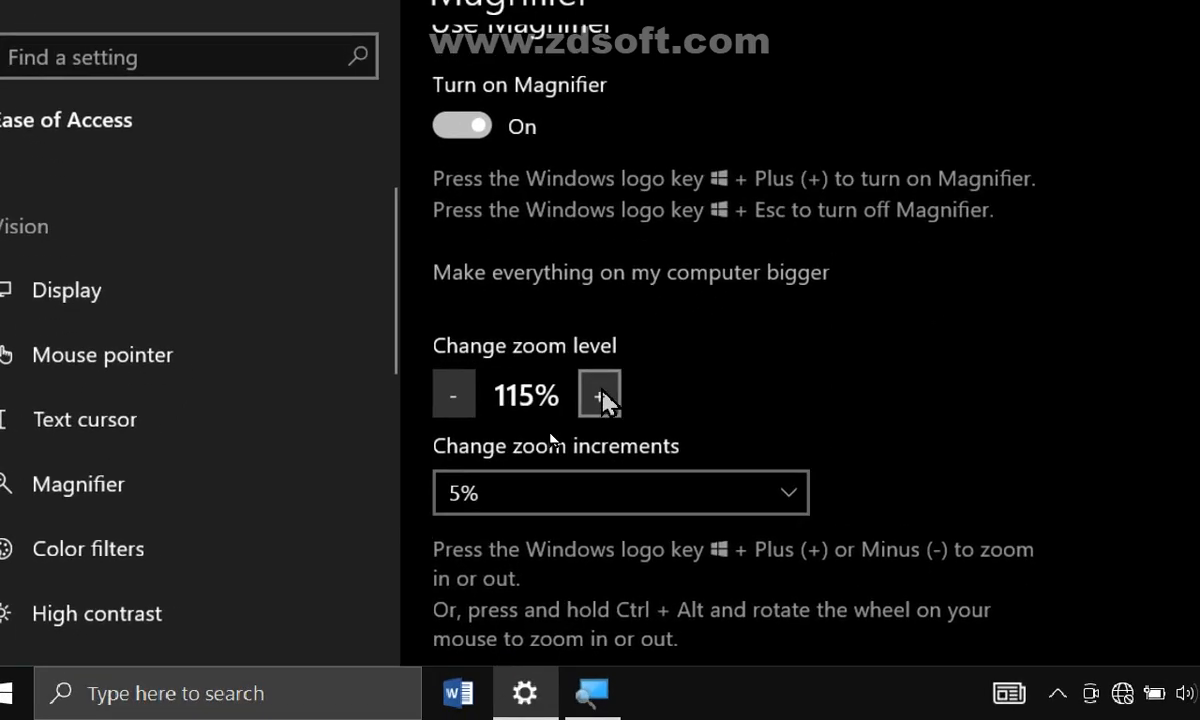
click(601, 396)
click(601, 396)
- Restore the zoom increments to 100% (default), then test zooming to 200% and return the zoom level to 100%
click(612, 474)
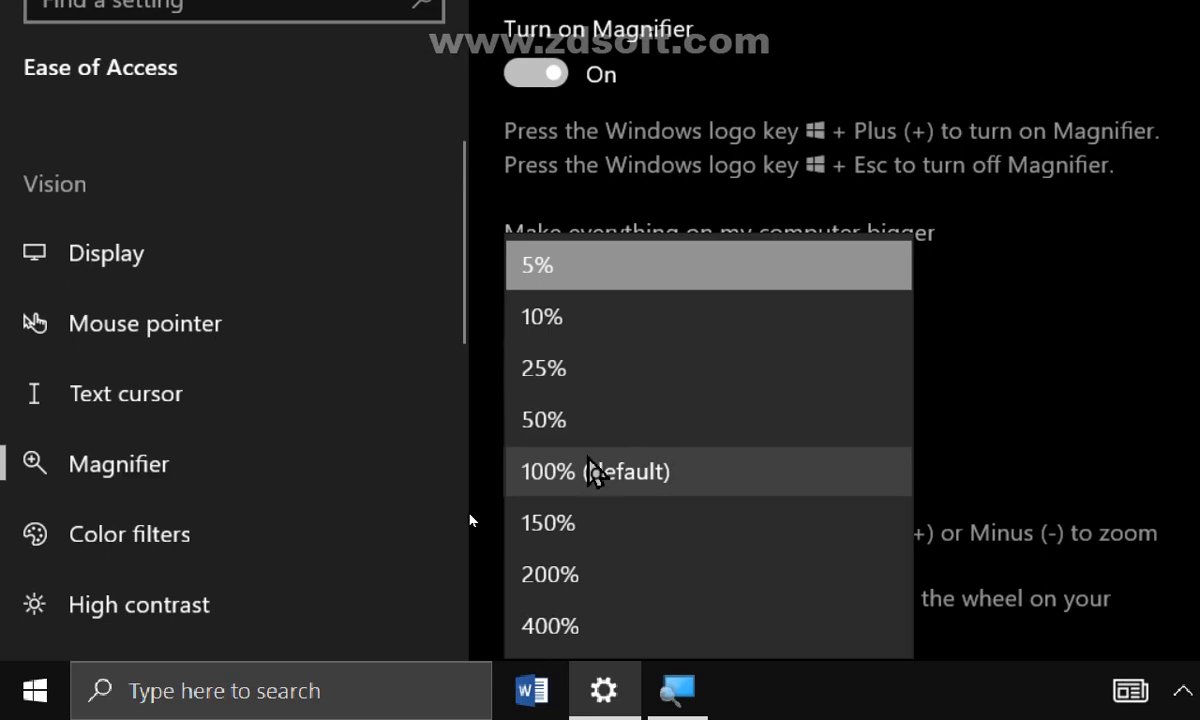
click(596, 472)
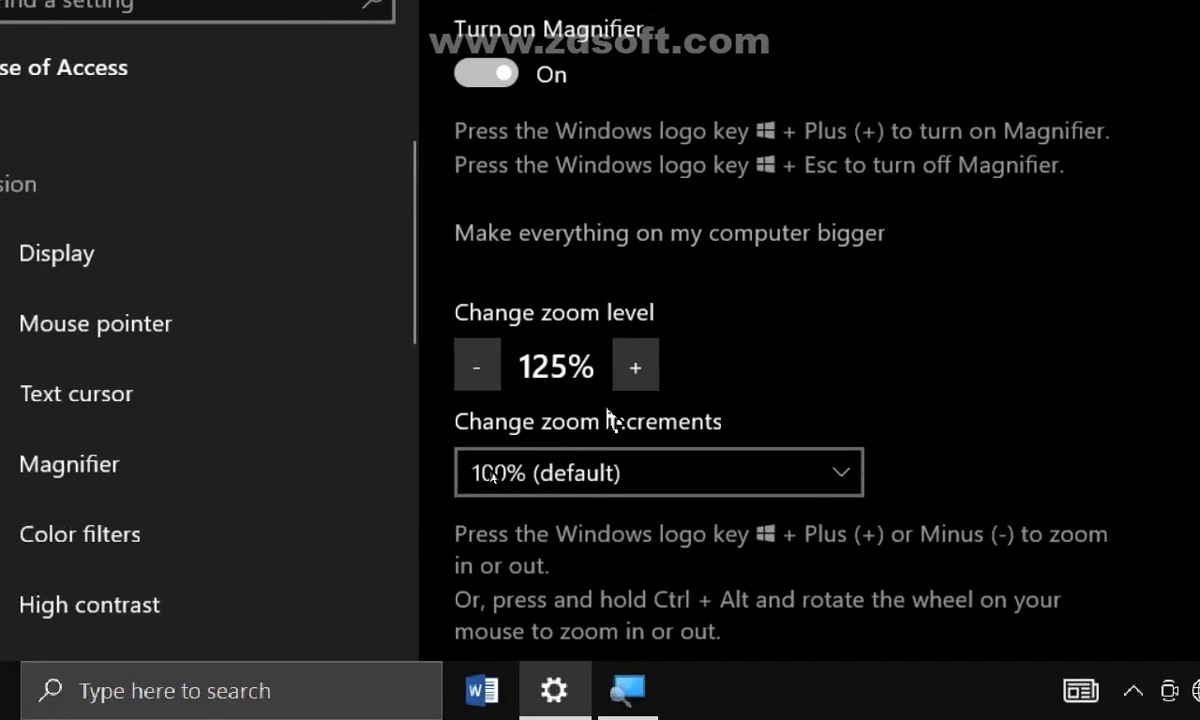
click(527, 372)
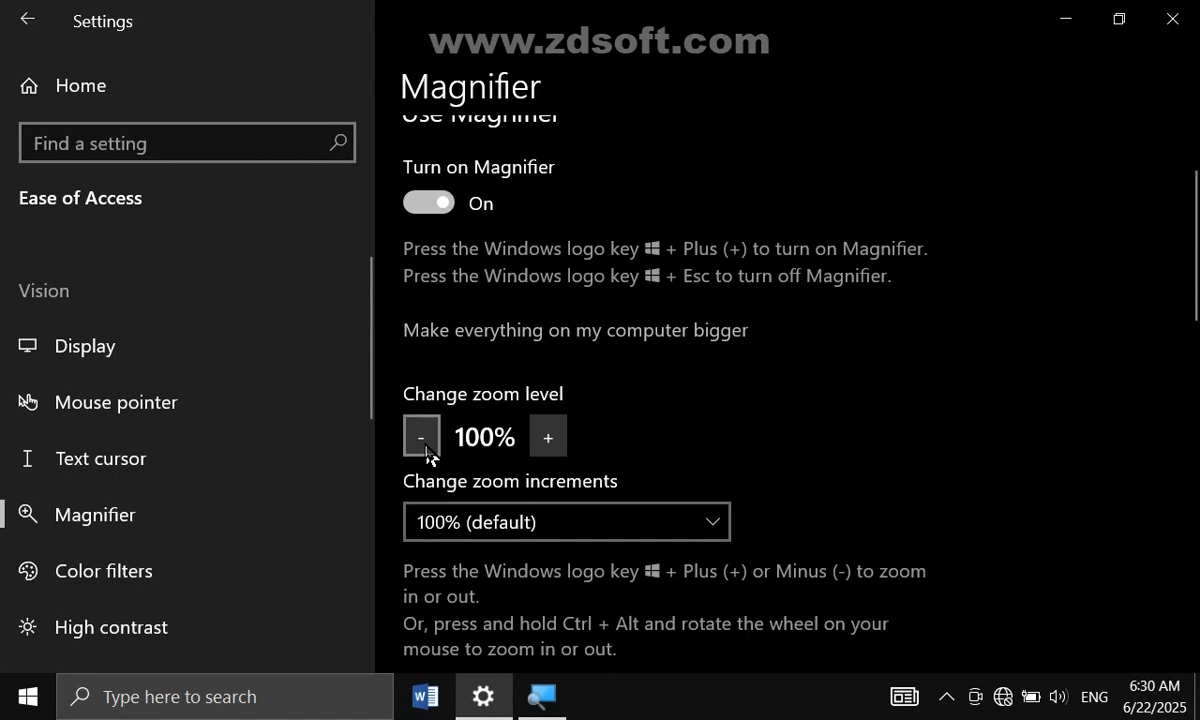
click(551, 445)
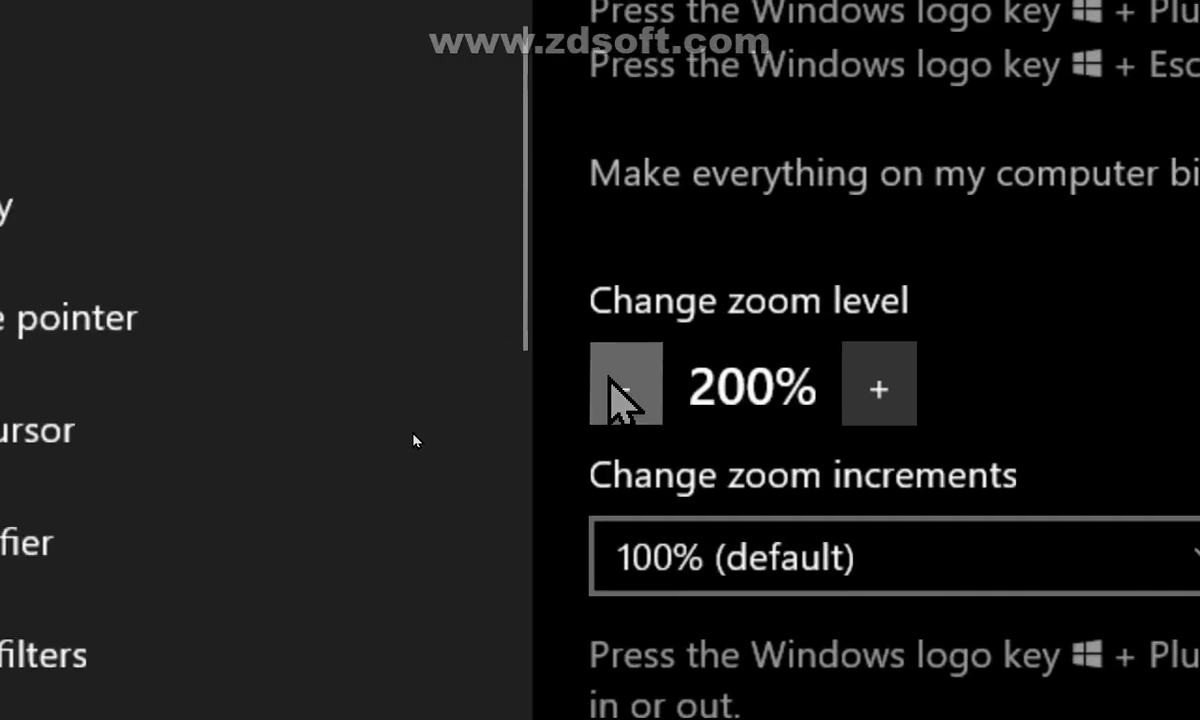
click(620, 390)
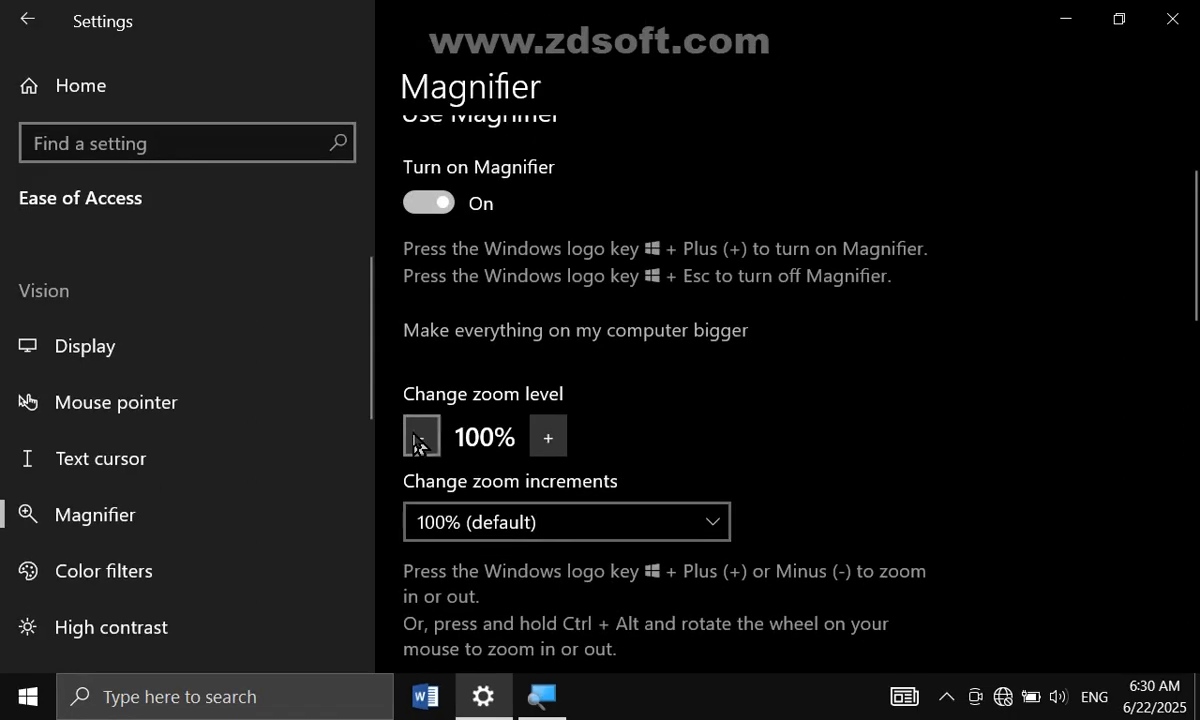
- Try 5% zoom increments by zooming to 105% and back to 100%, then restore the 100% (default) increment
click(723, 526)
click(476, 370)
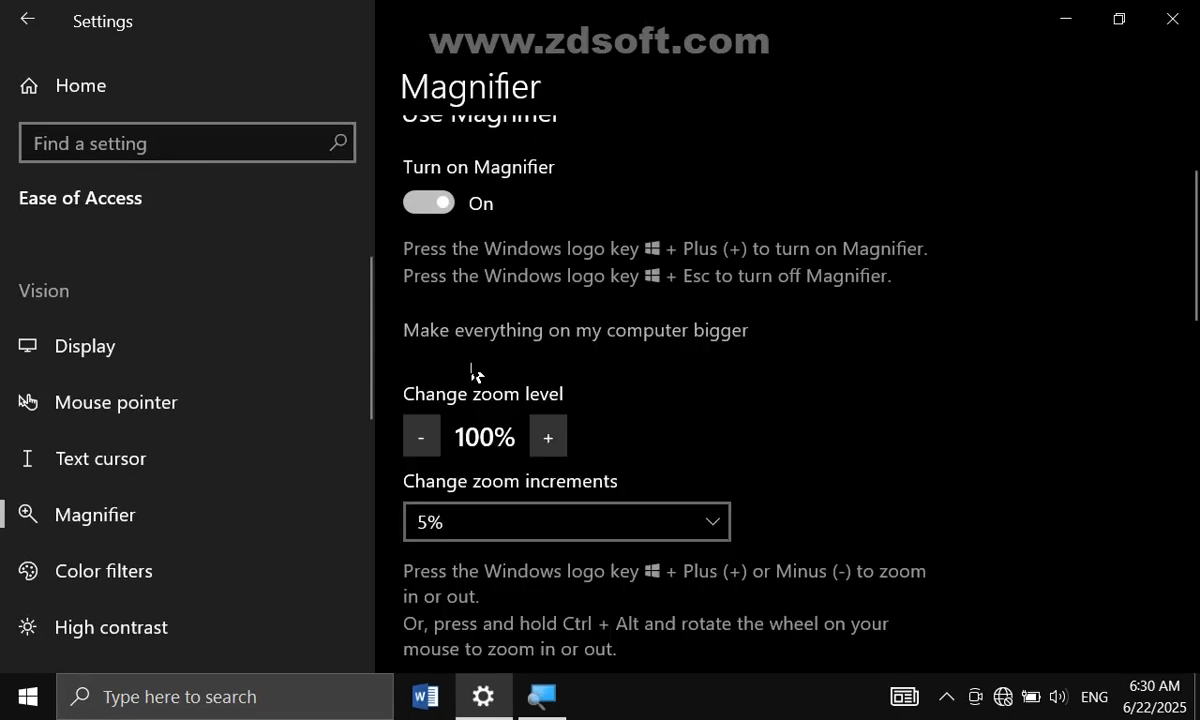
click(548, 437)
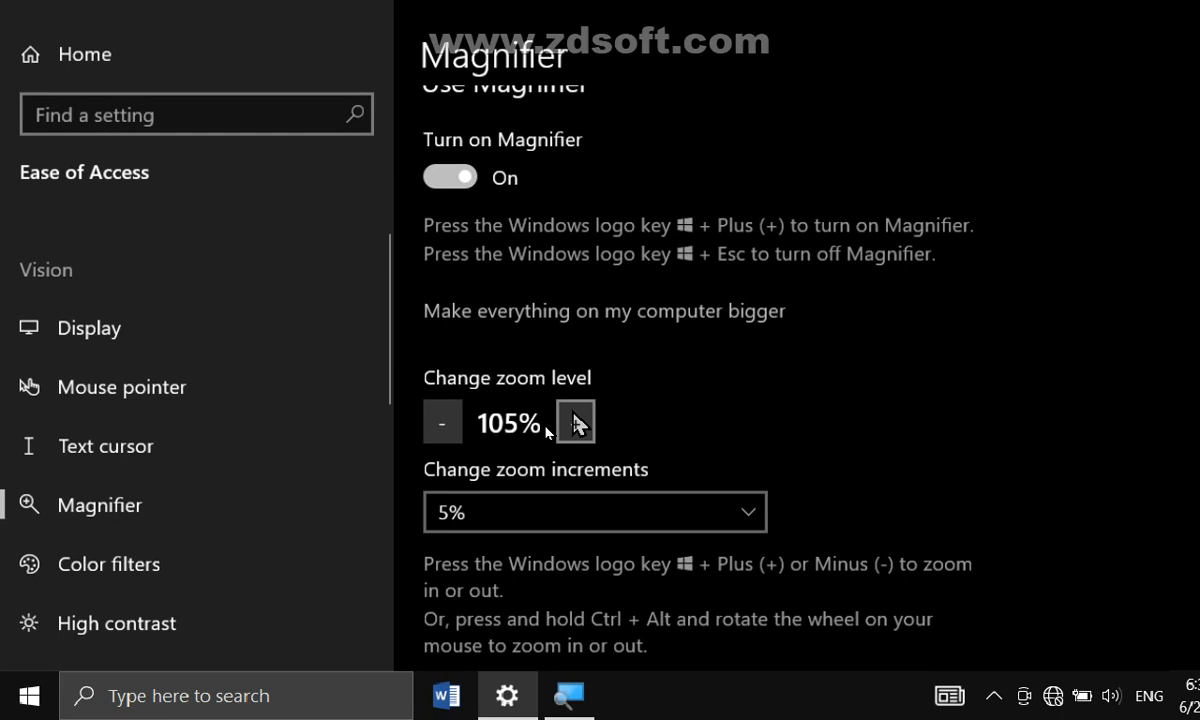
click(443, 420)
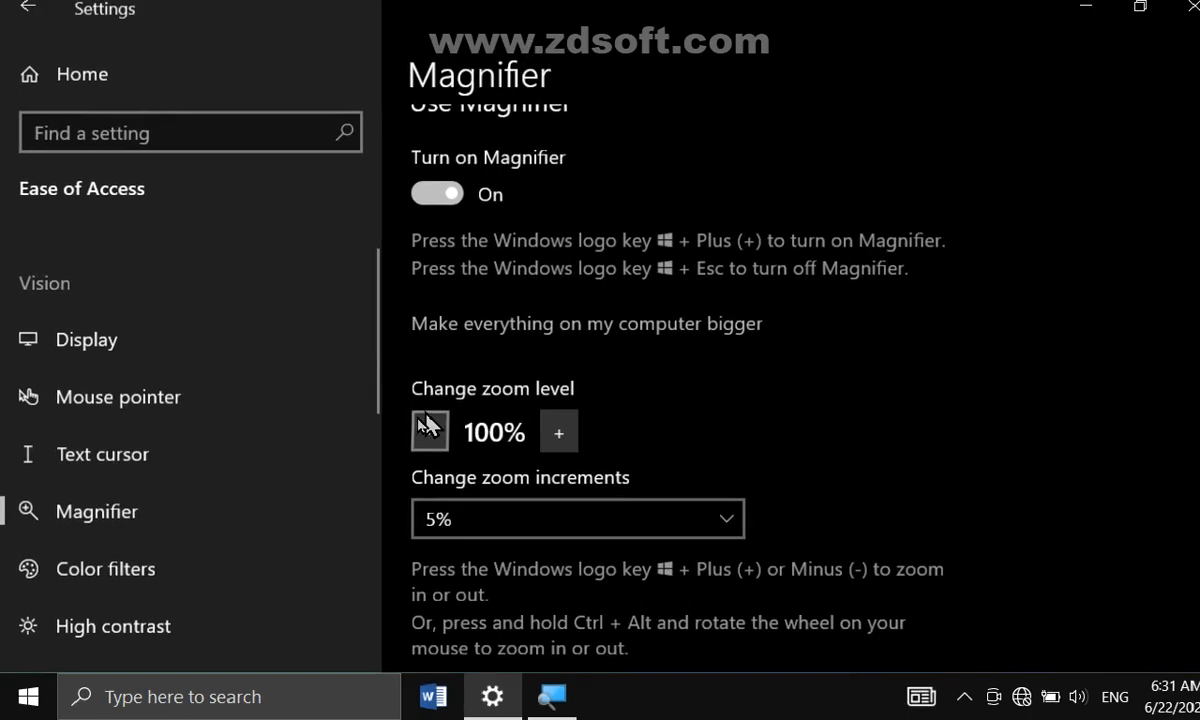
click(714, 526)
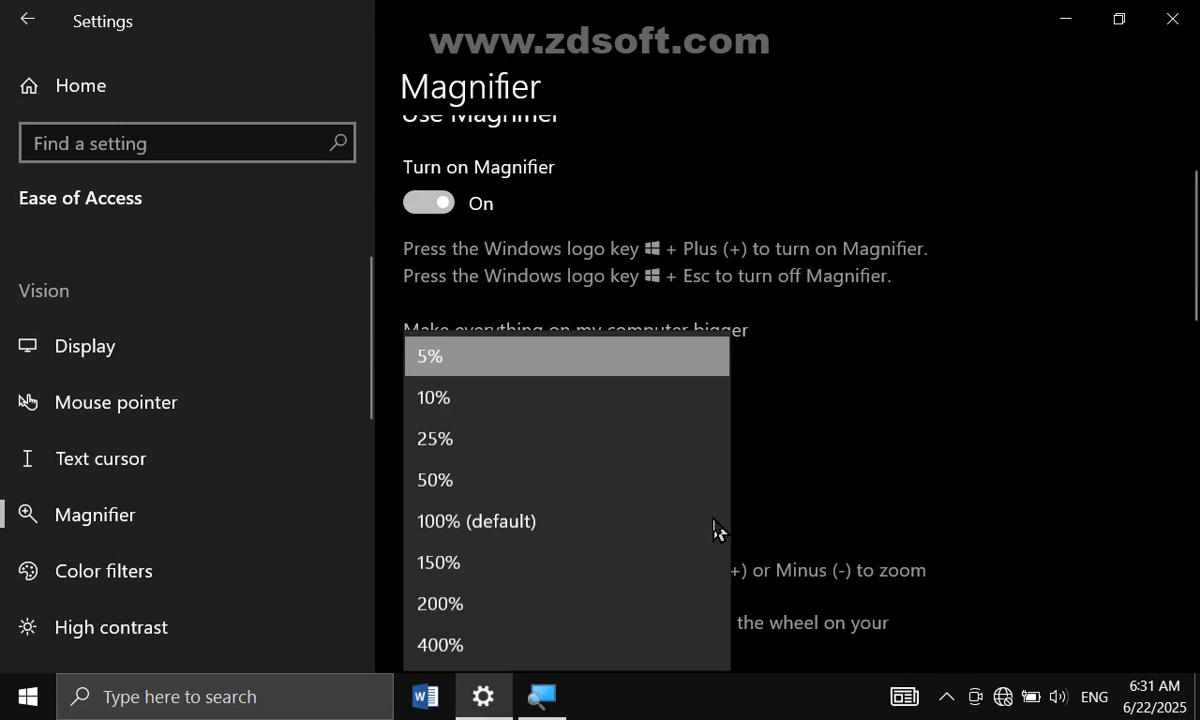
click(520, 524)
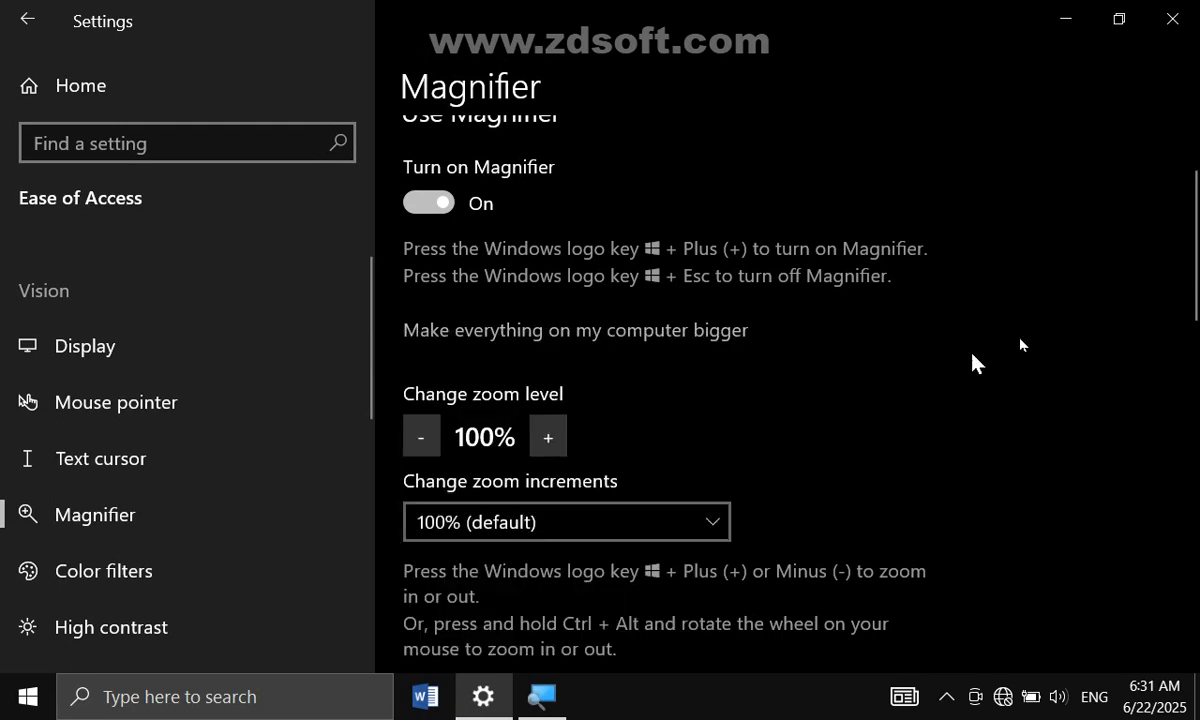
- Switch Magnifier off and on again, and bring its minimized toolbar back on screen
drag(1190, 280, 1155, 380)
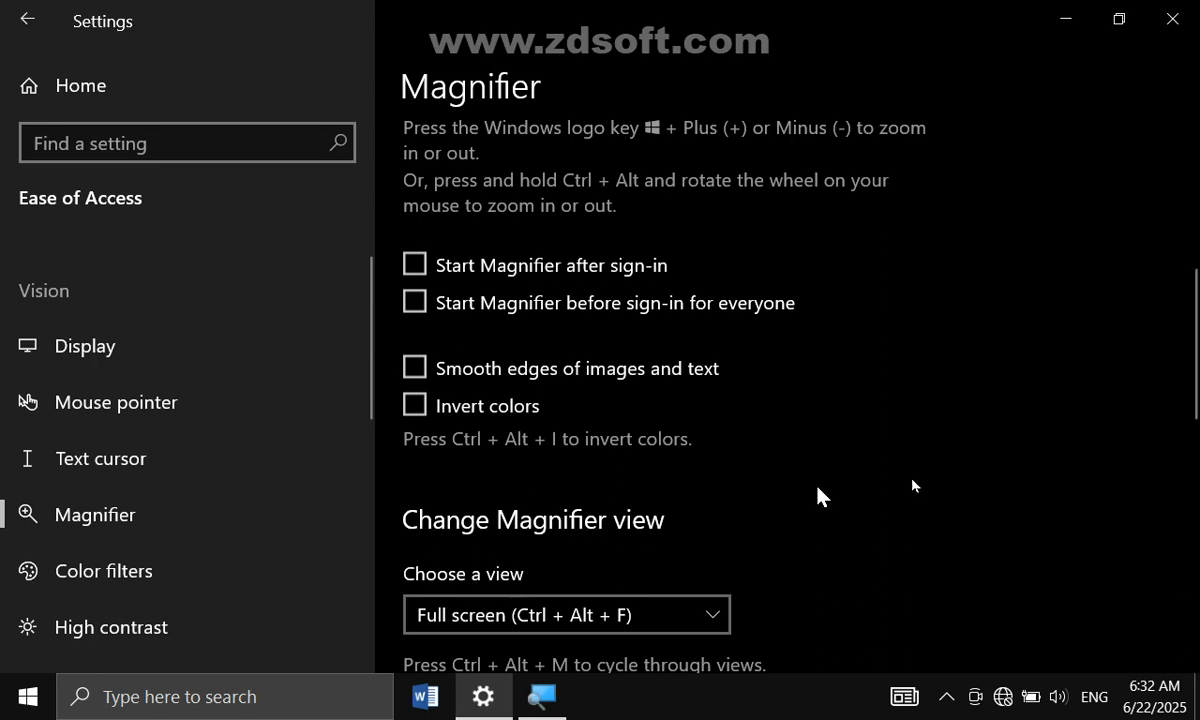
scroll(1193, 402, up, 6)
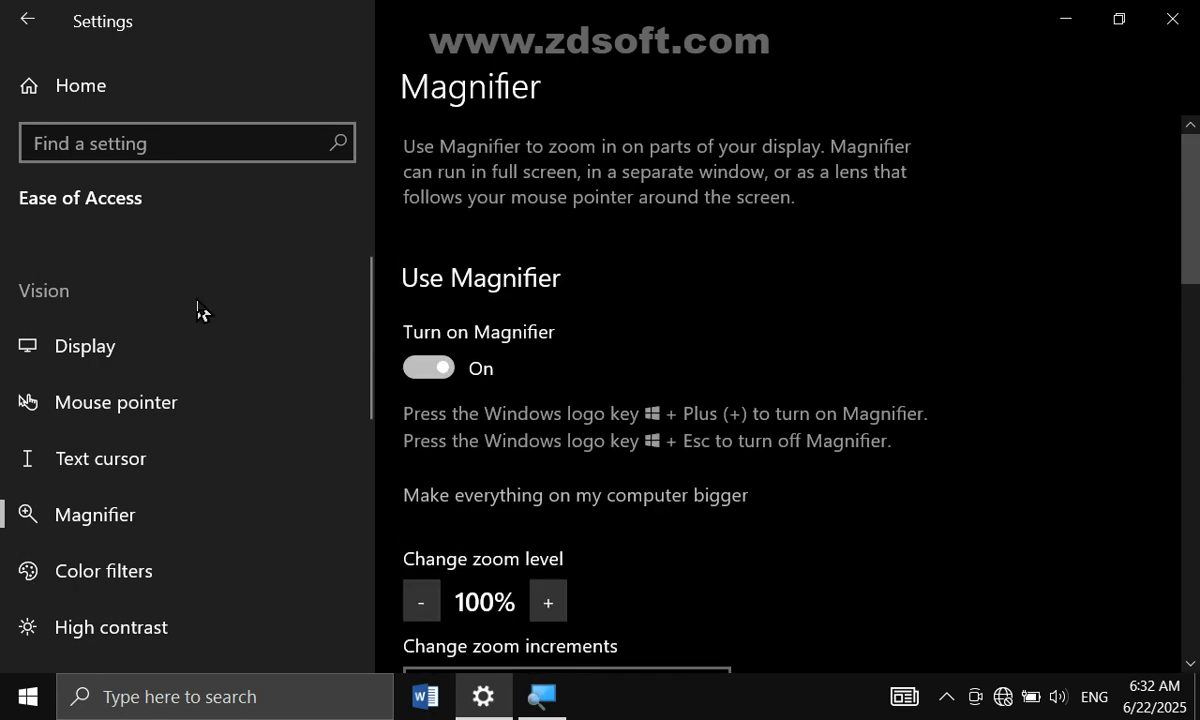
click(438, 368)
click(440, 367)
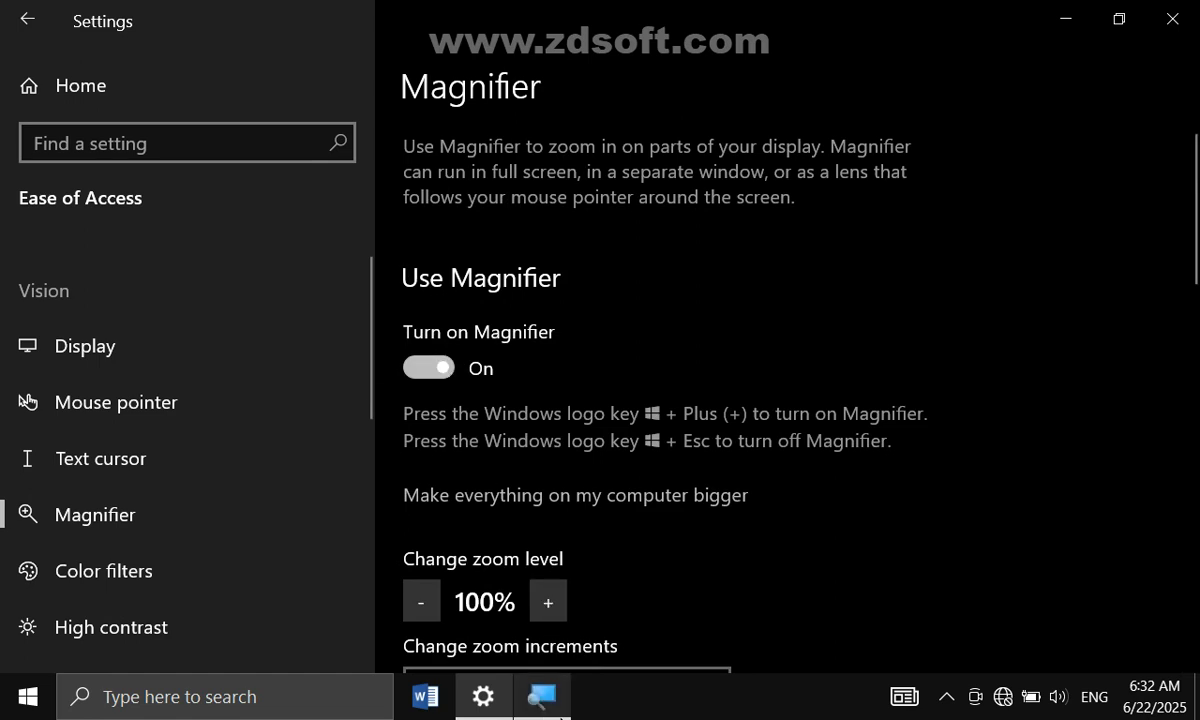
click(541, 708)
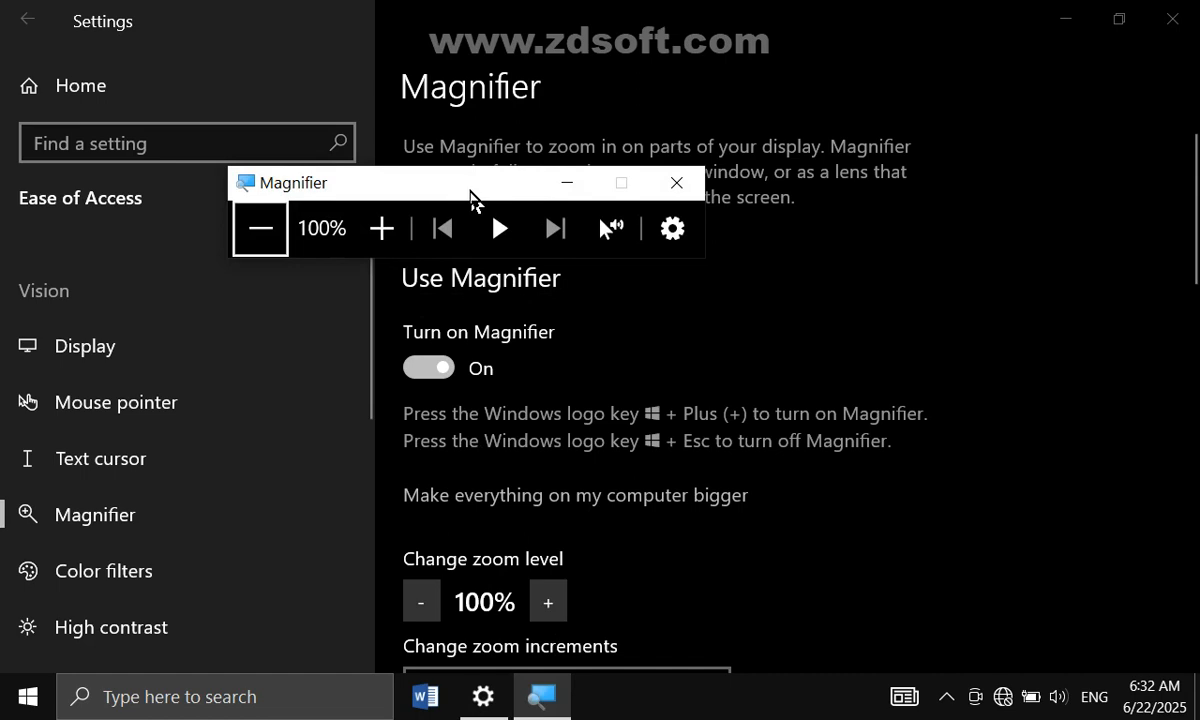
- Minimize Settings to move the Magnifier toolbar farther up and to the right on the desktop, then return to Settings
click(1067, 19)
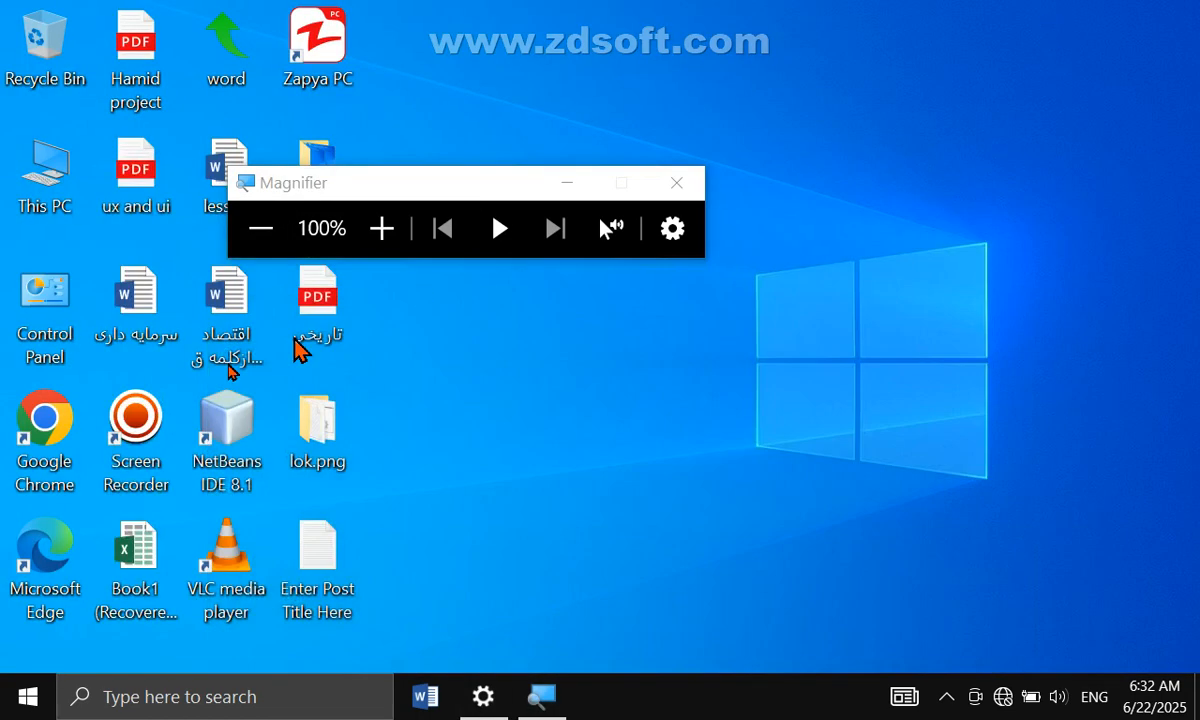
drag(443, 187, 598, 133)
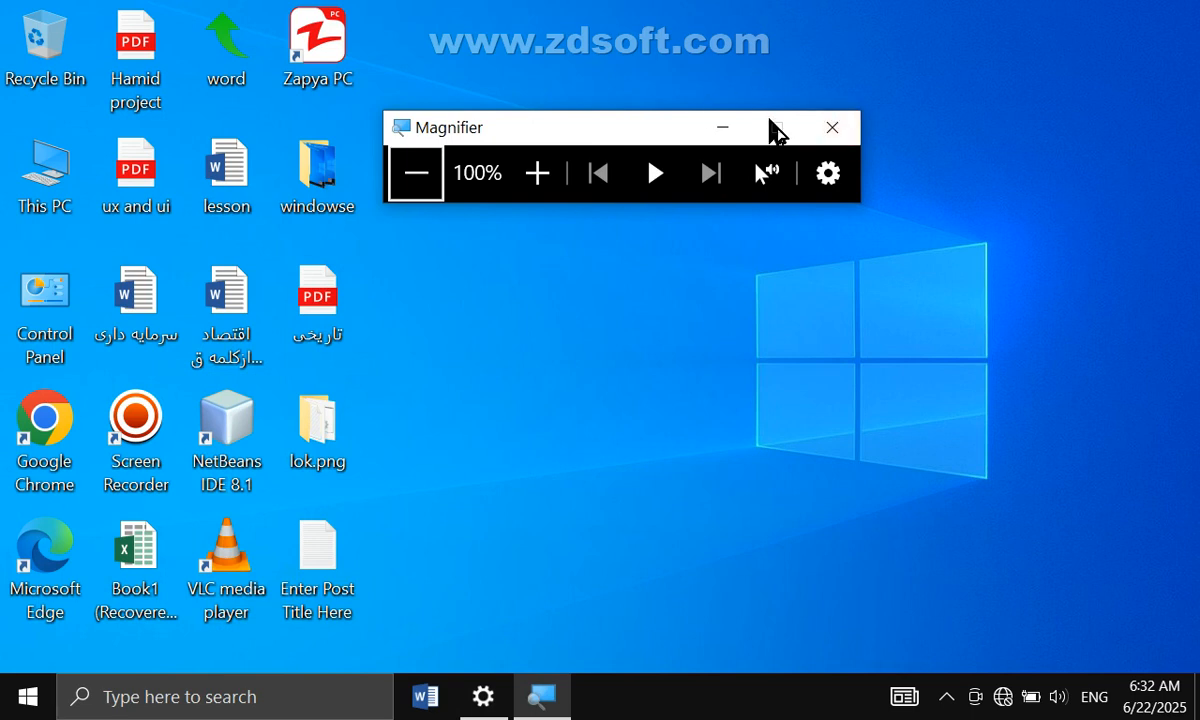
click(483, 698)
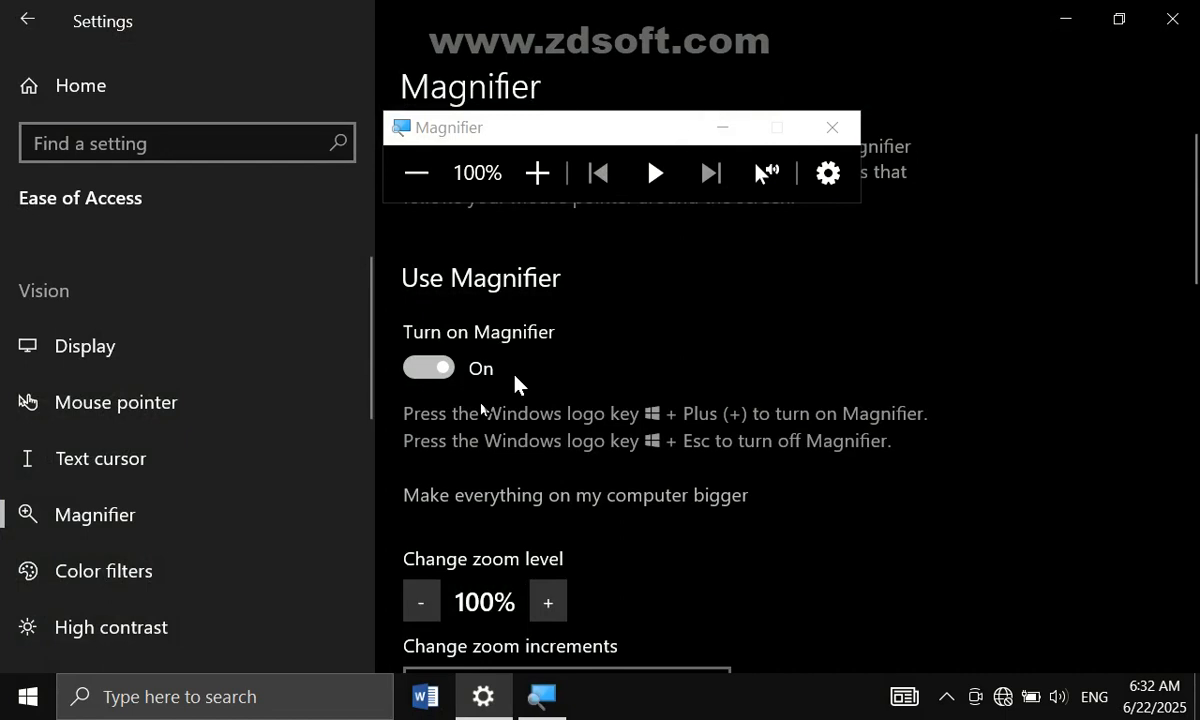
- Try out the Invert colors and Smooth edges of images and text options, switching each on and off again
drag(1192, 255, 1190, 415)
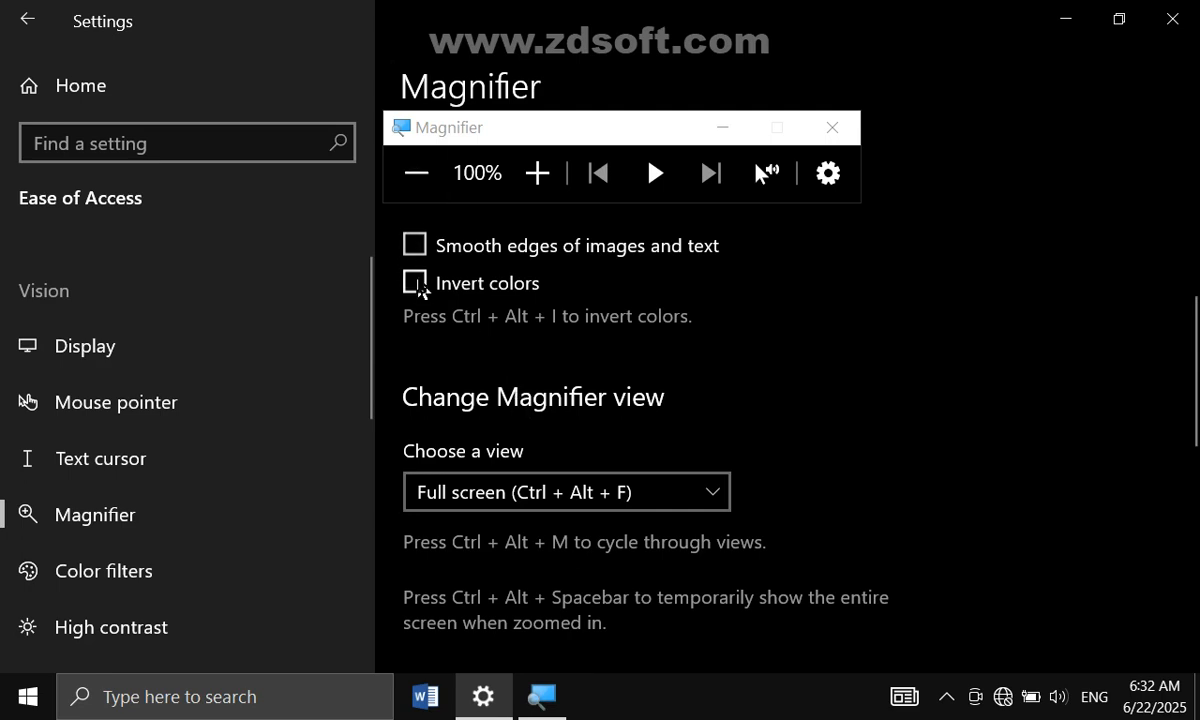
click(415, 284)
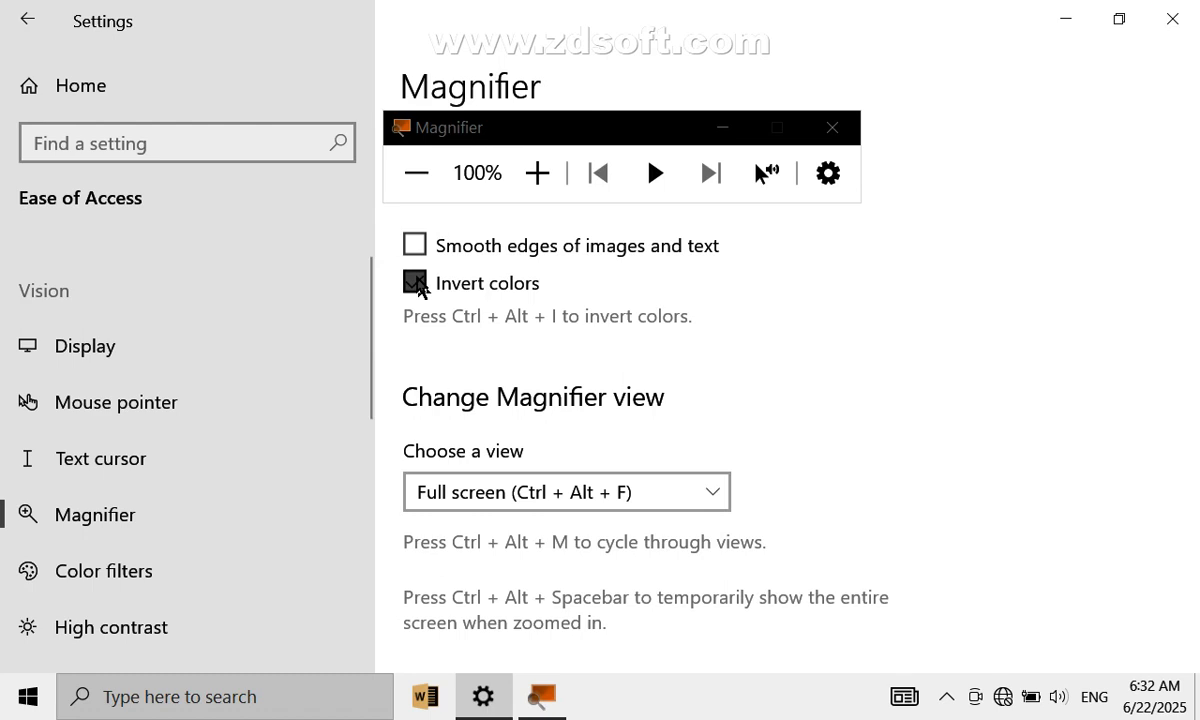
click(415, 284)
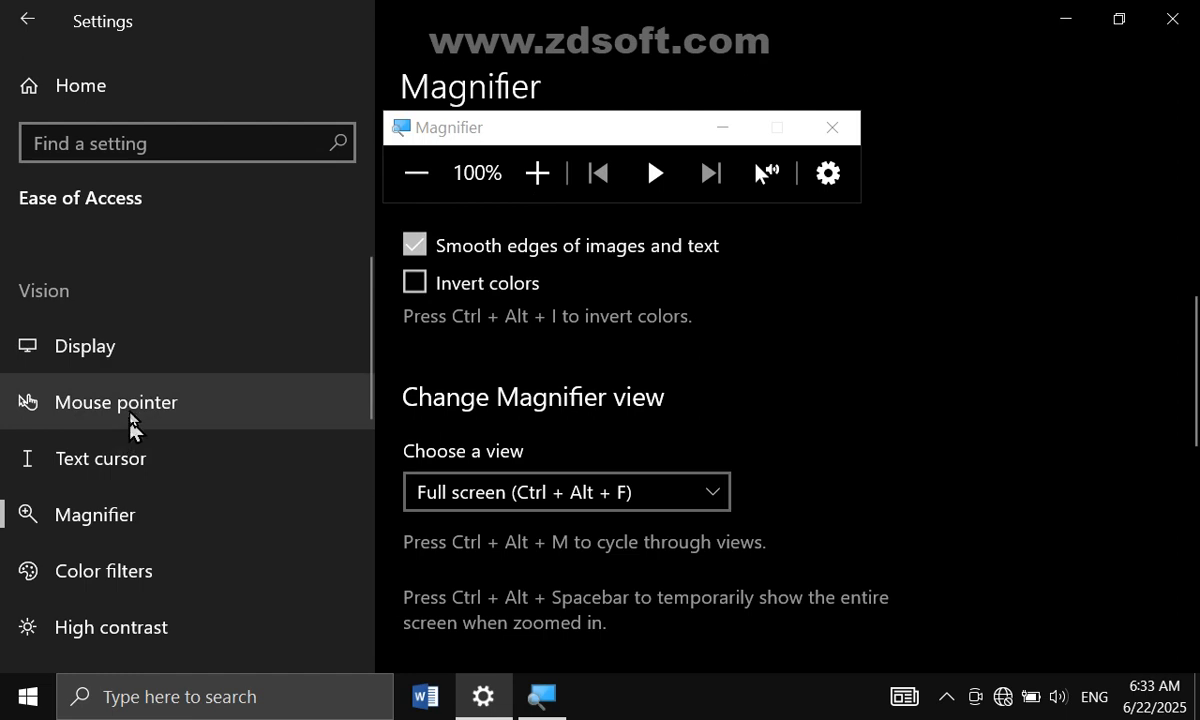
click(416, 247)
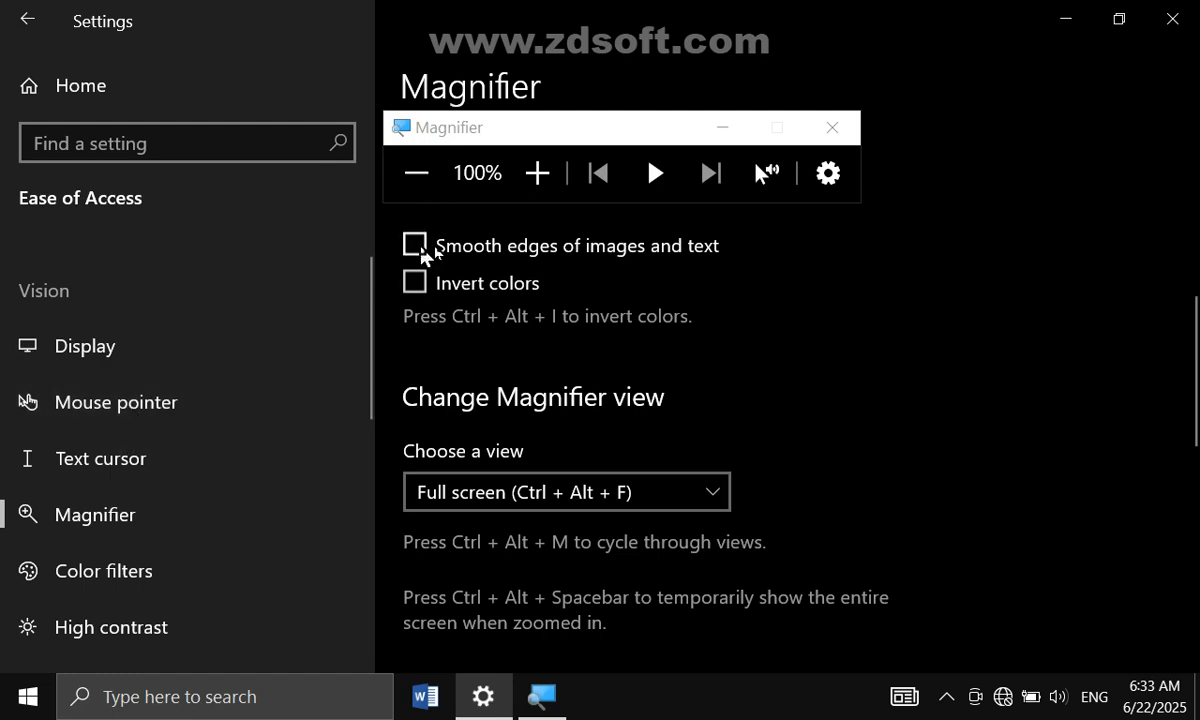
- Change the Magnifier view to Docked
drag(1181, 385, 1198, 432)
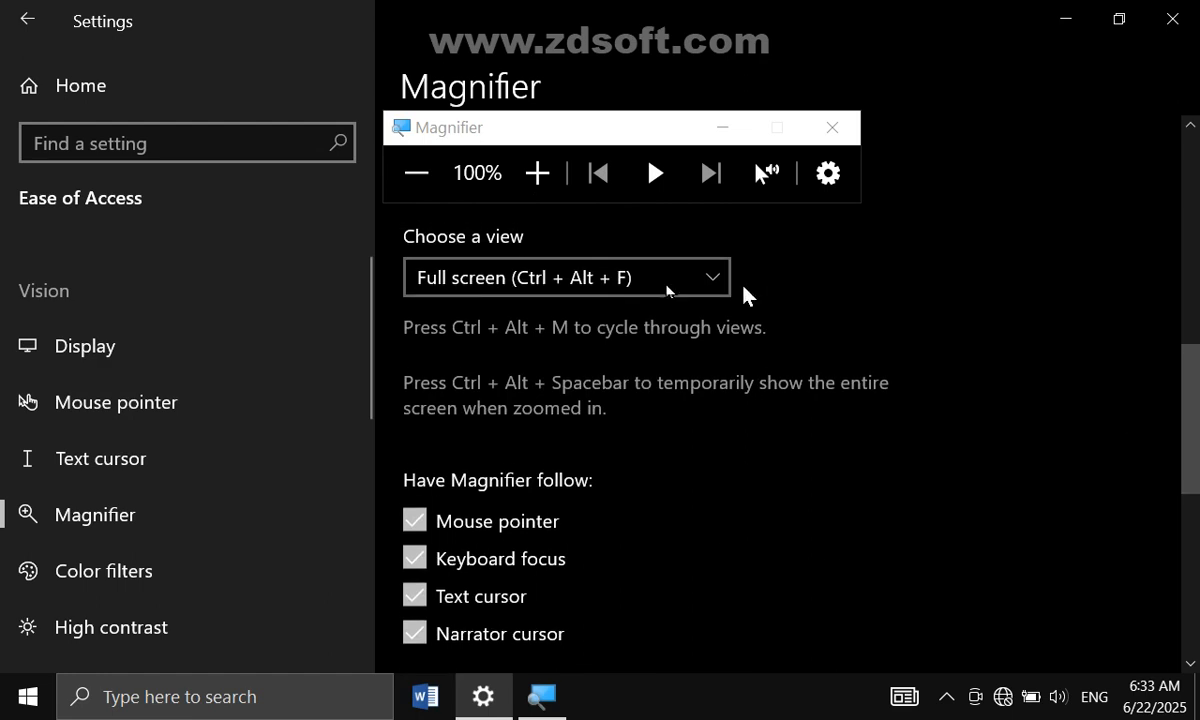
click(702, 283)
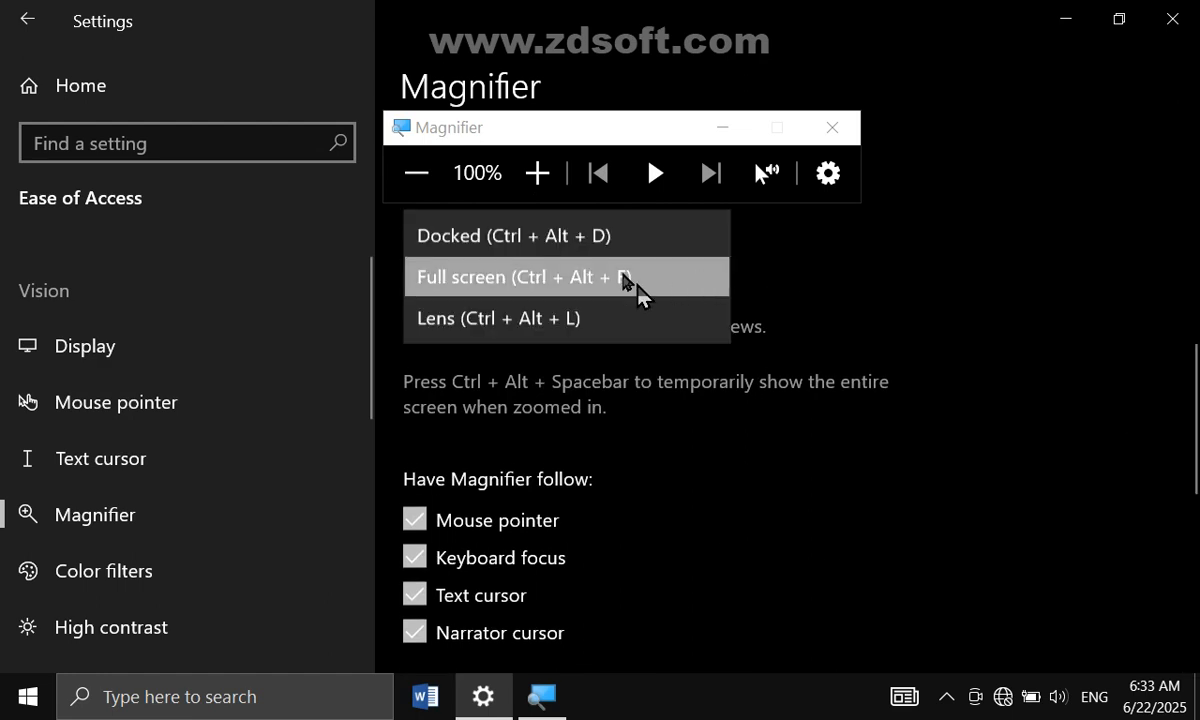
click(590, 240)
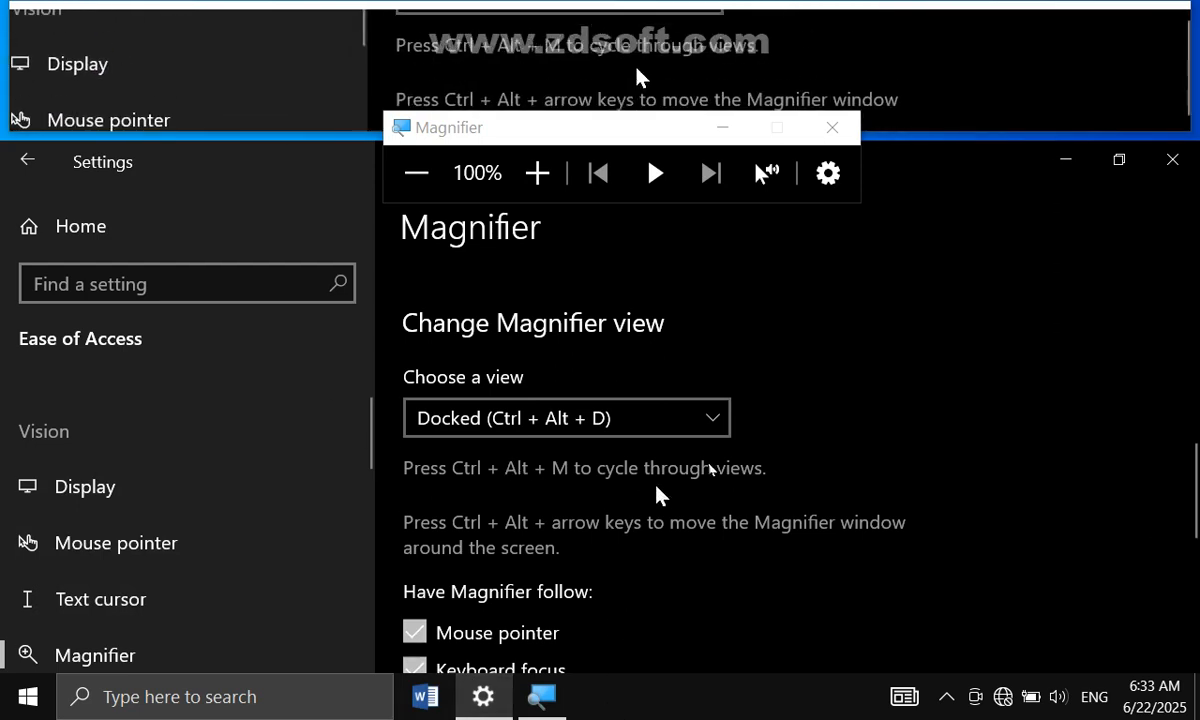
- Change the Magnifier view to Lens and zoom in to 200%
click(712, 424)
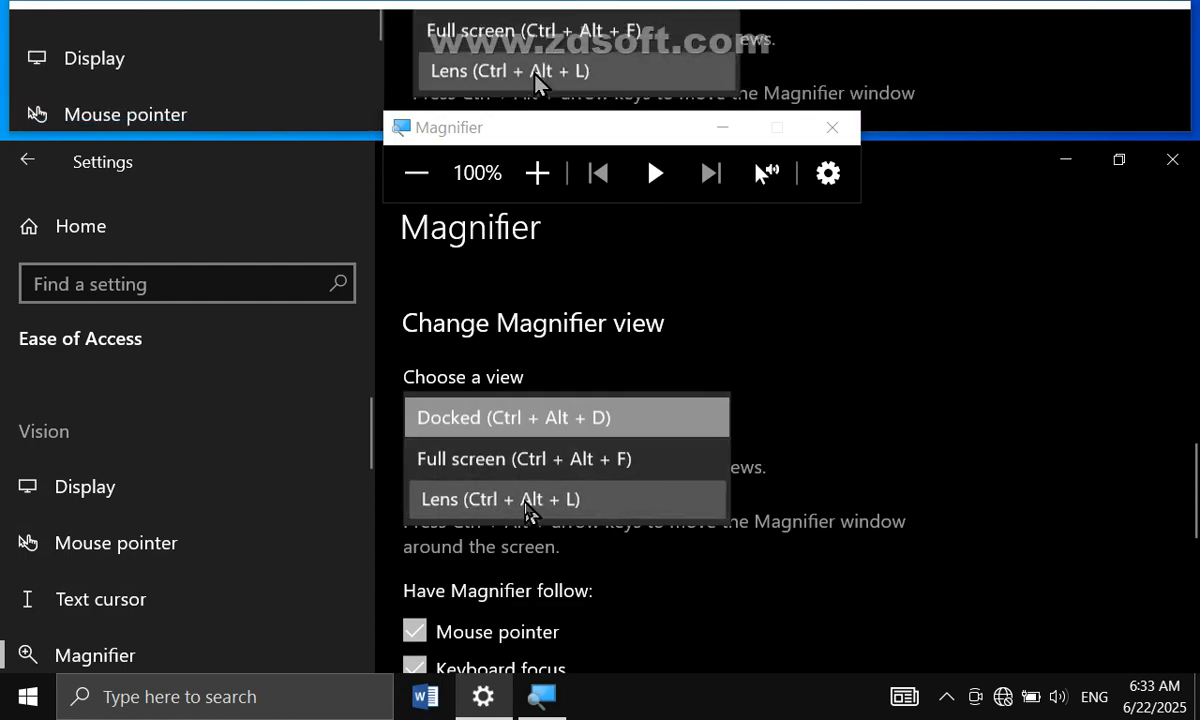
click(528, 500)
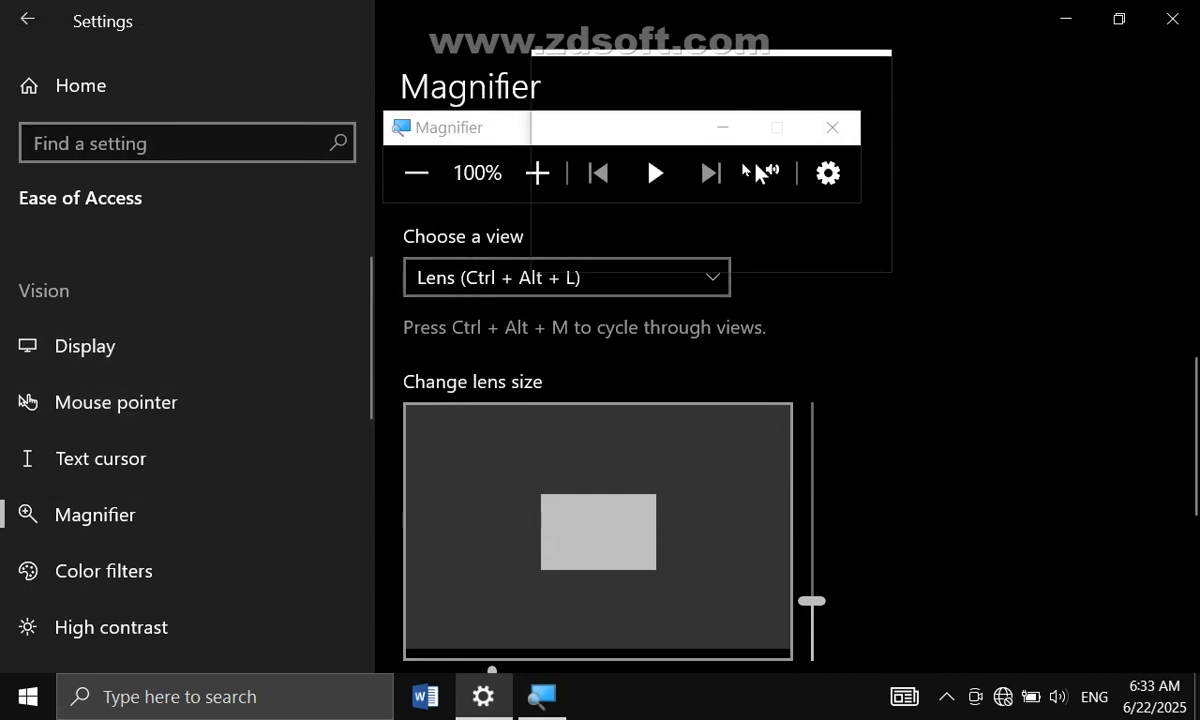
click(546, 182)
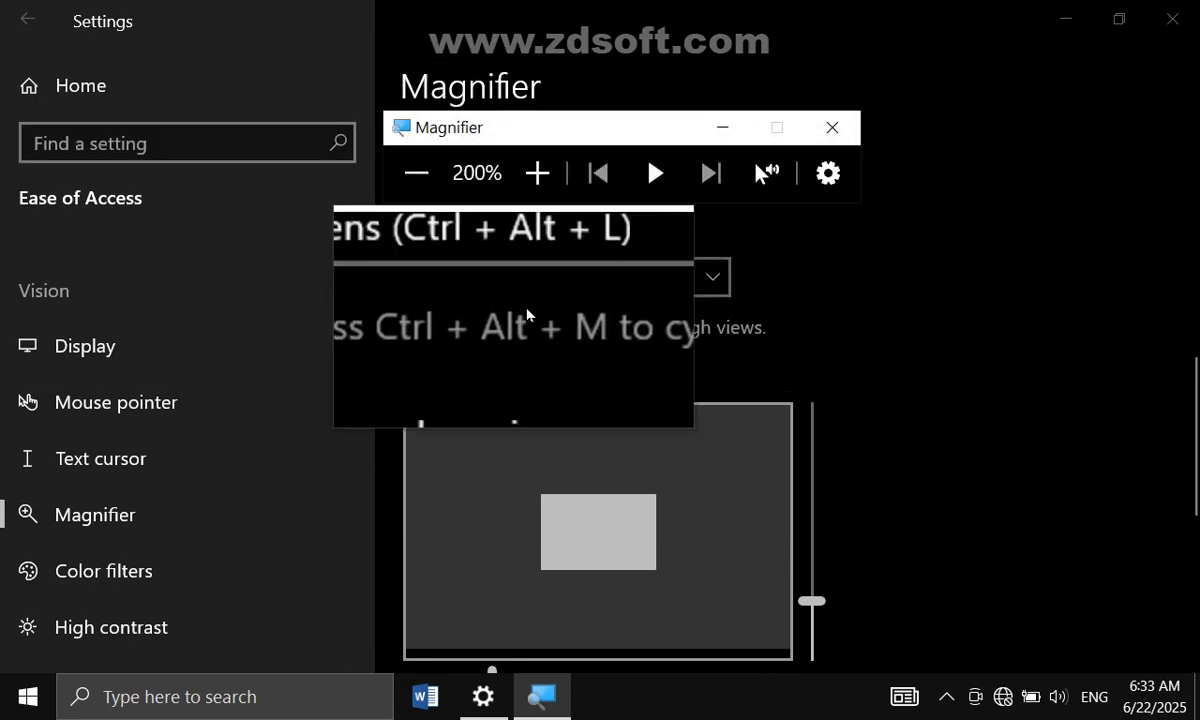
- Set the Magnifier view back to Full screen and reduce the zoom level to 100%
click(573, 286)
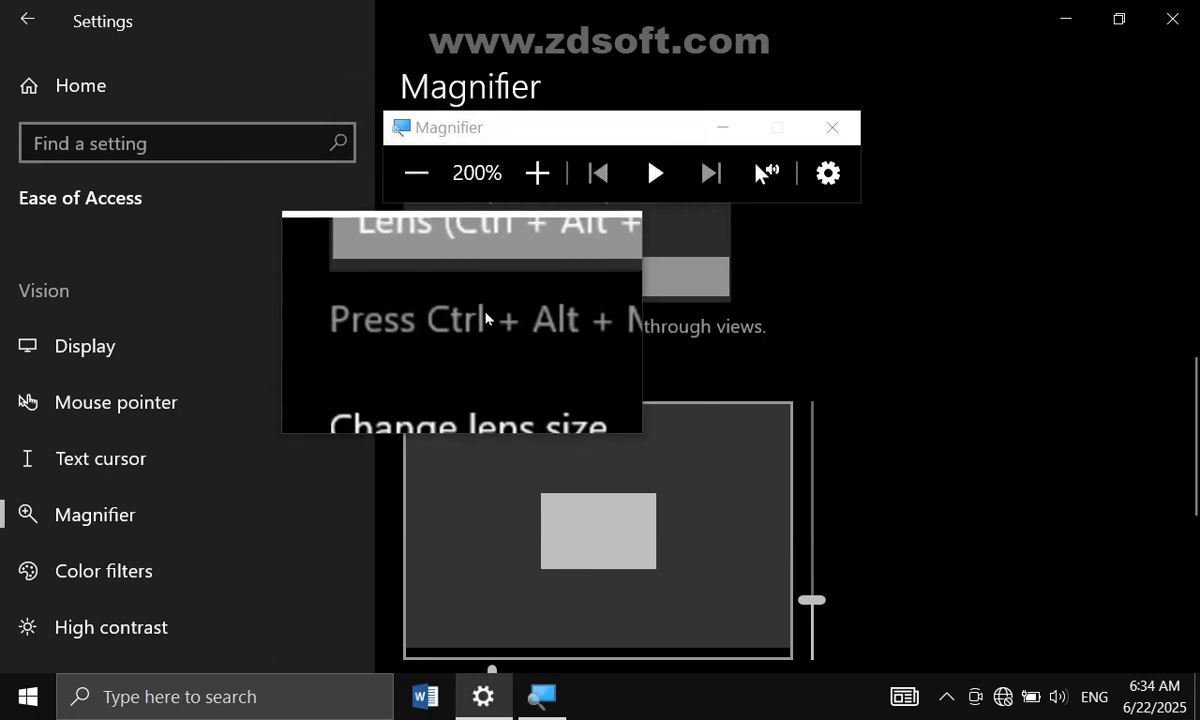
click(496, 247)
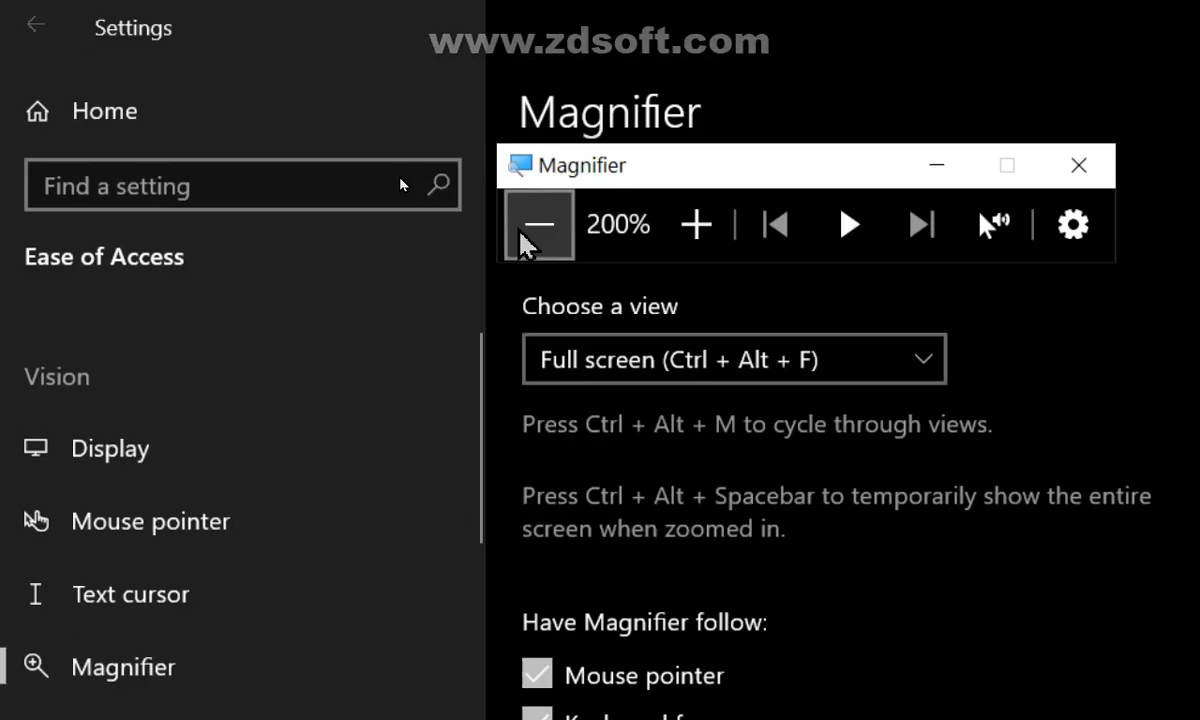
click(522, 234)
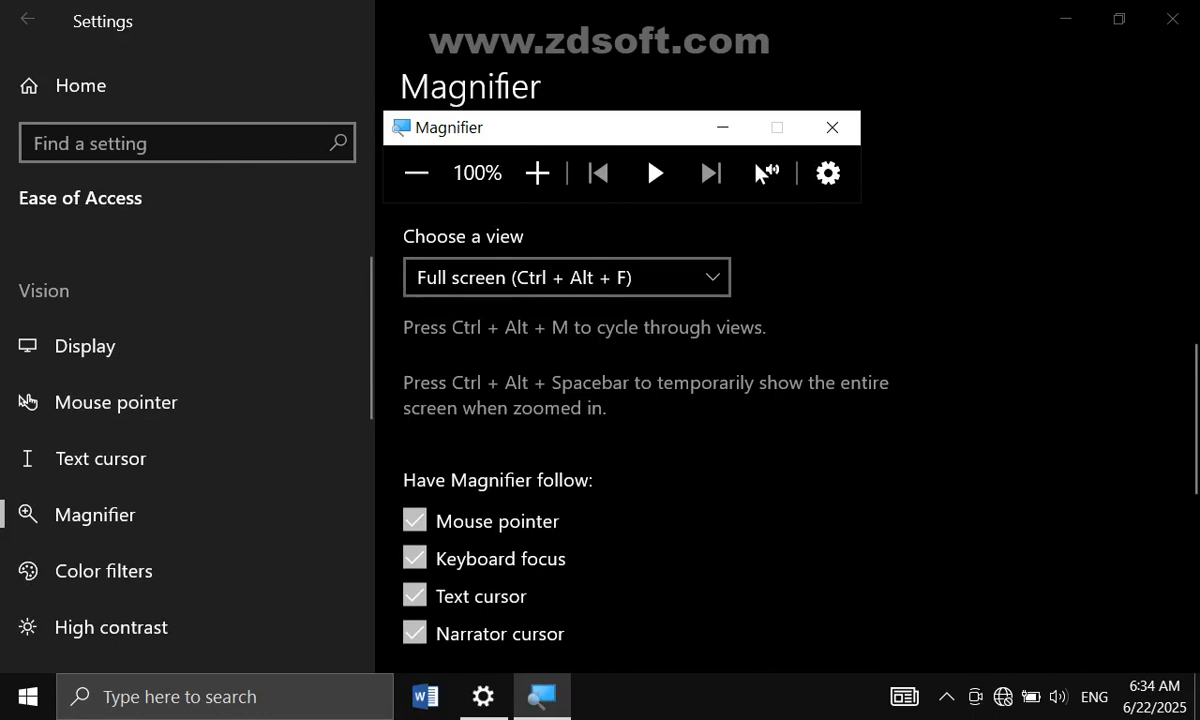
- Try out the Mouse pointer and Keyboard focus options under Have Magnifier follow, leaving both enabled
drag(1195, 405, 1197, 468)
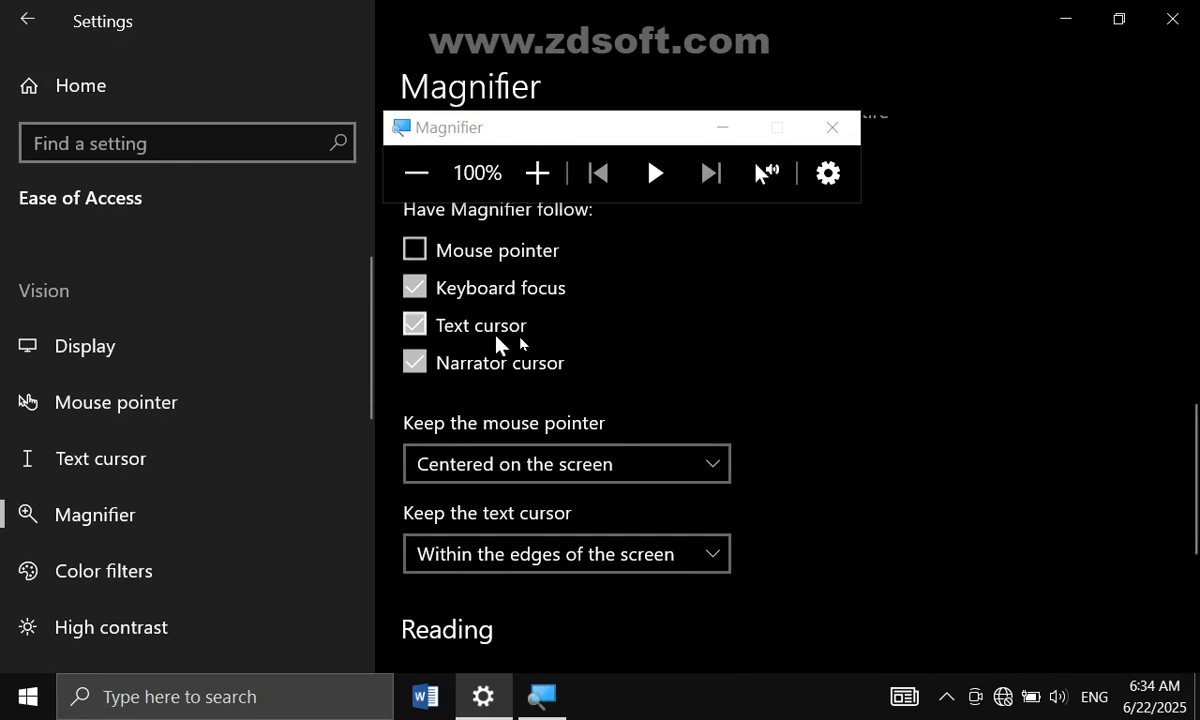
click(416, 254)
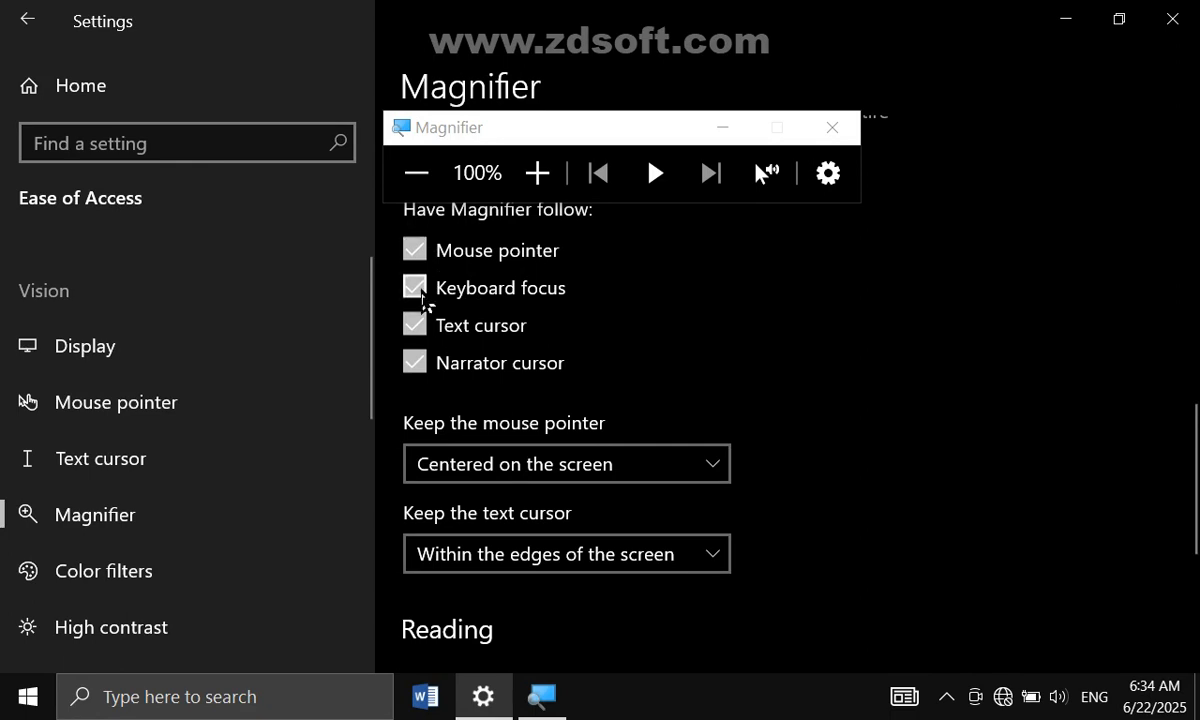
click(417, 287)
- Set Magnifier to keep the mouse pointer within the edges of the screen
drag(1195, 467, 1198, 436)
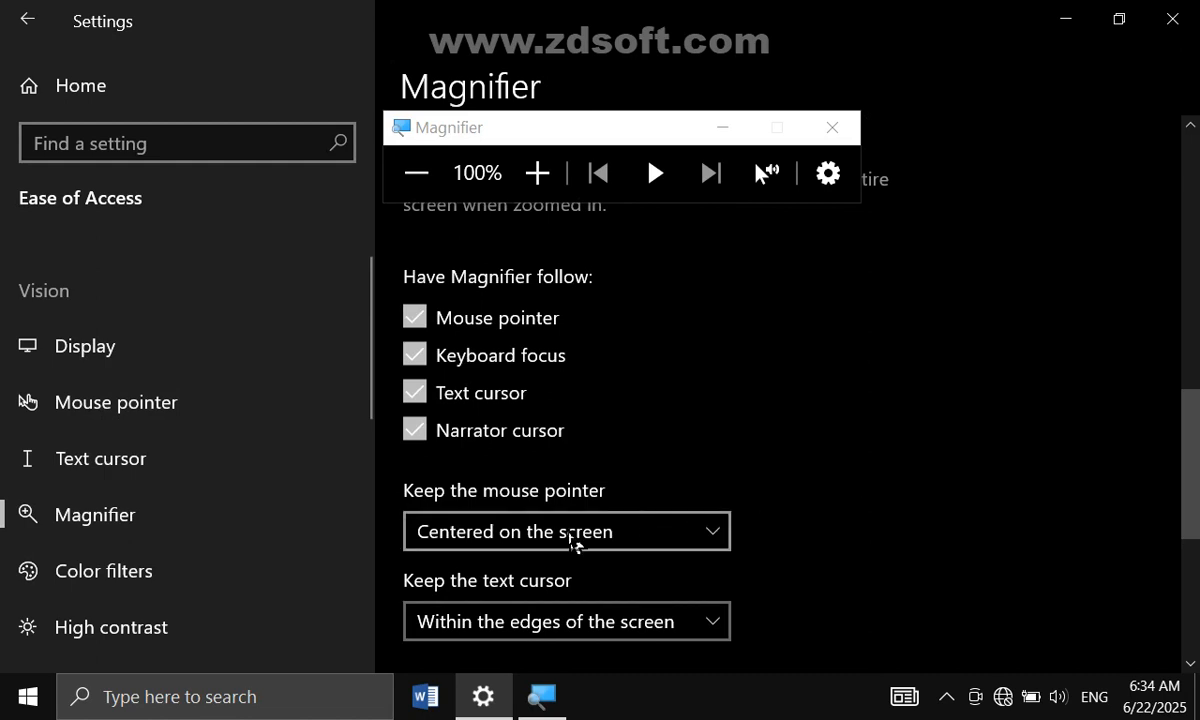
click(712, 534)
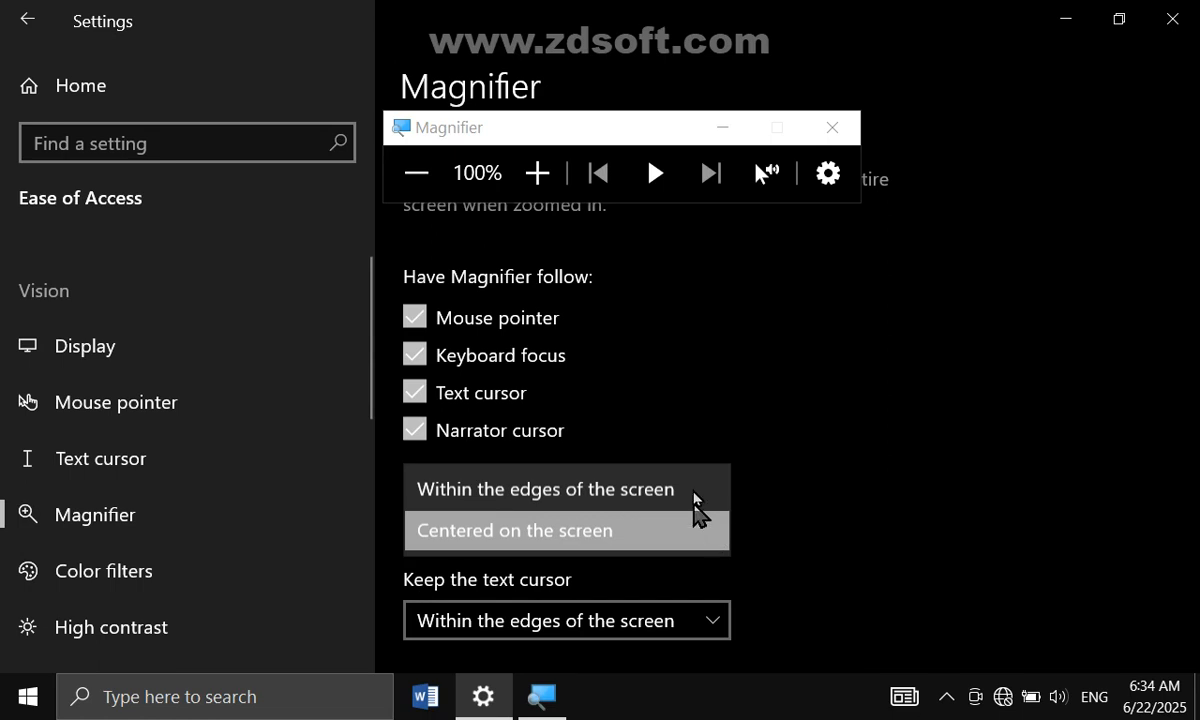
click(1108, 385)
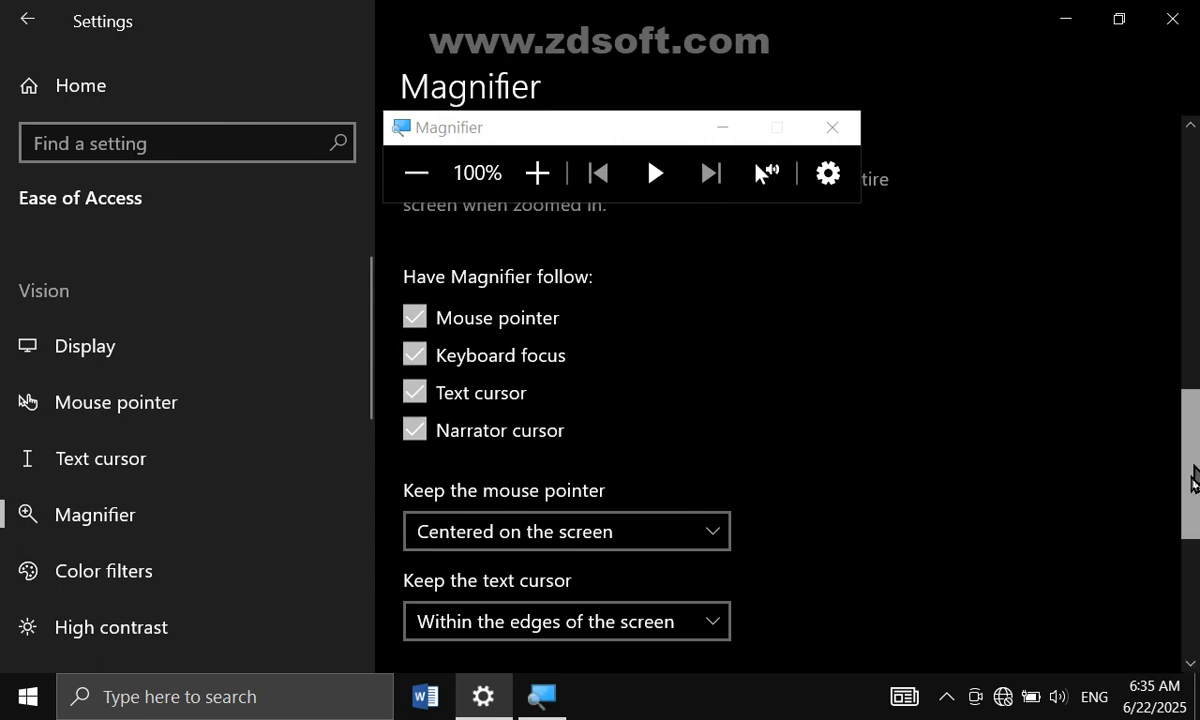
scroll(1189, 480, down, 3)
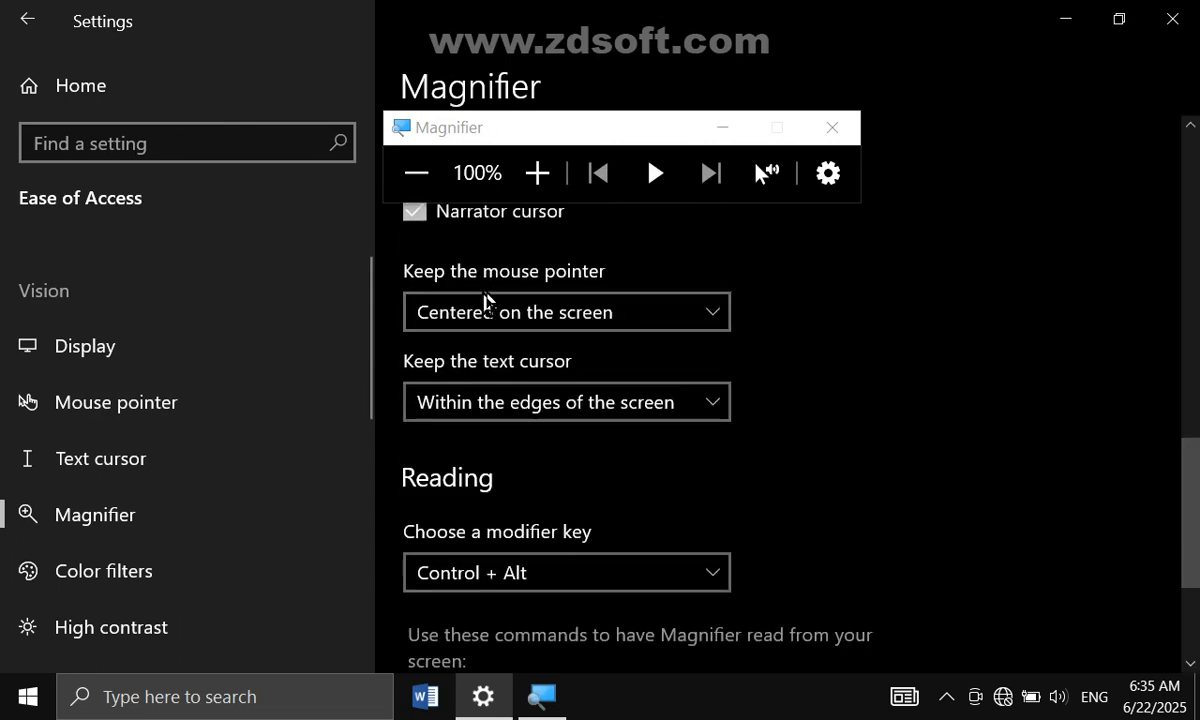
click(718, 316)
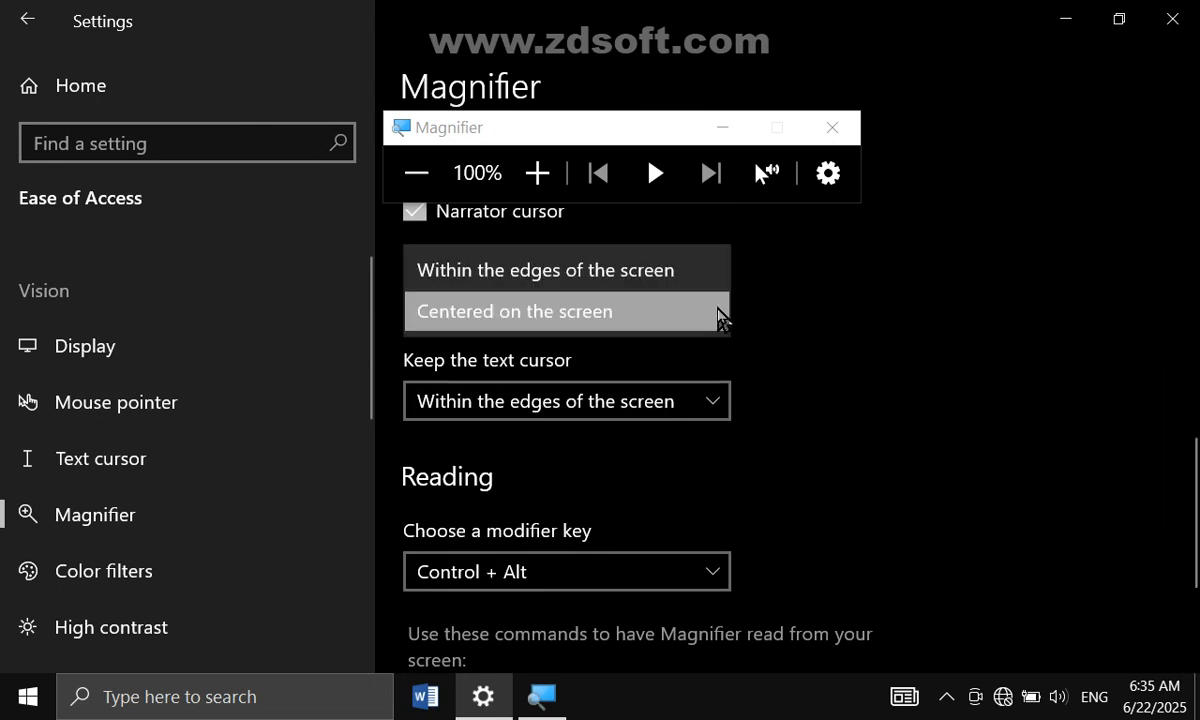
click(601, 287)
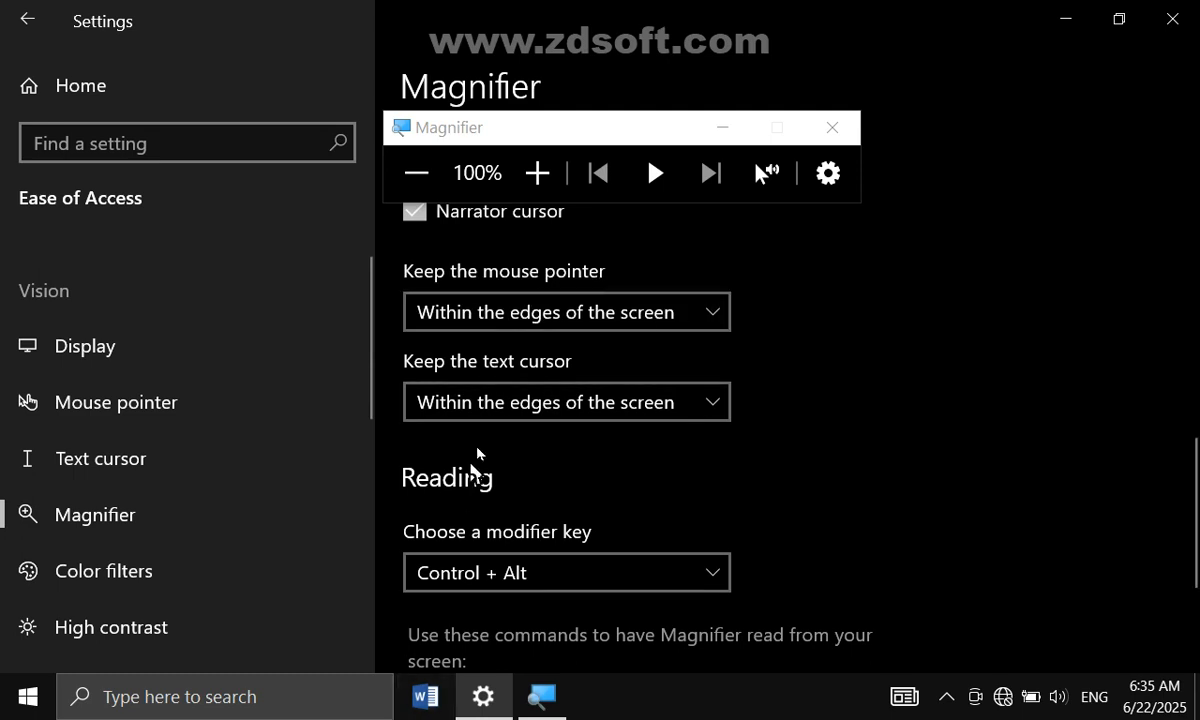
- Look through the Magnifier options for keeping the mouse pointer and the text cursor in view, without changing either
click(690, 323)
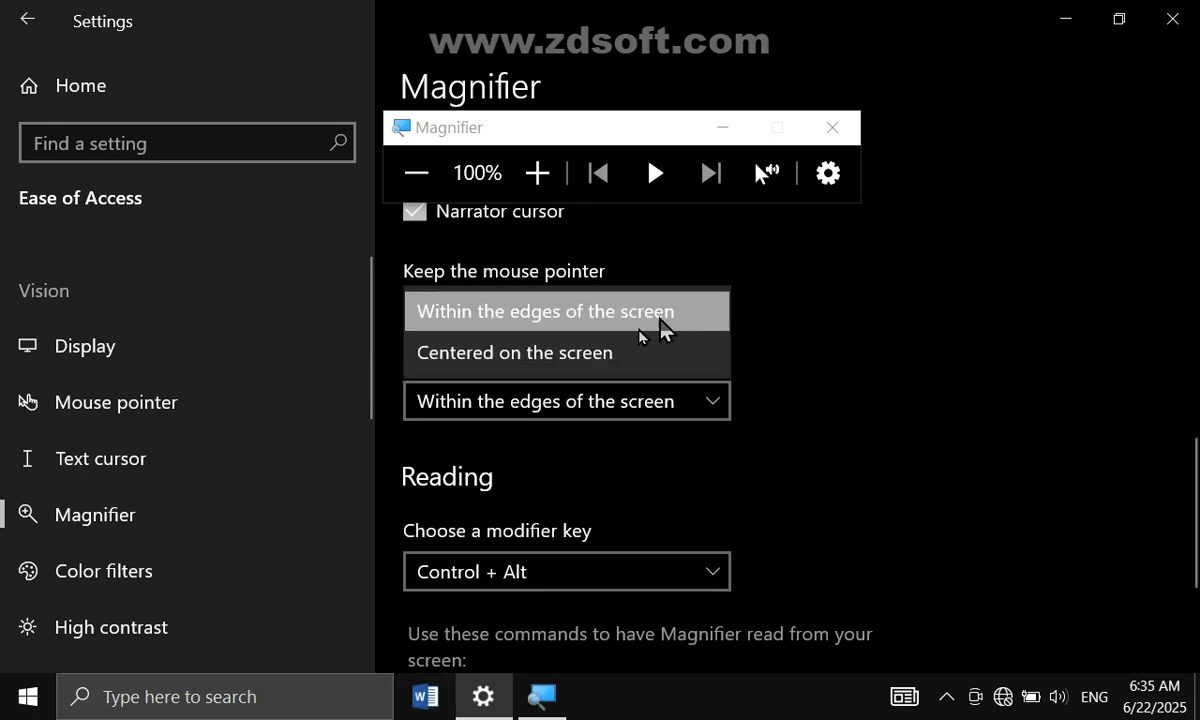
click(709, 406)
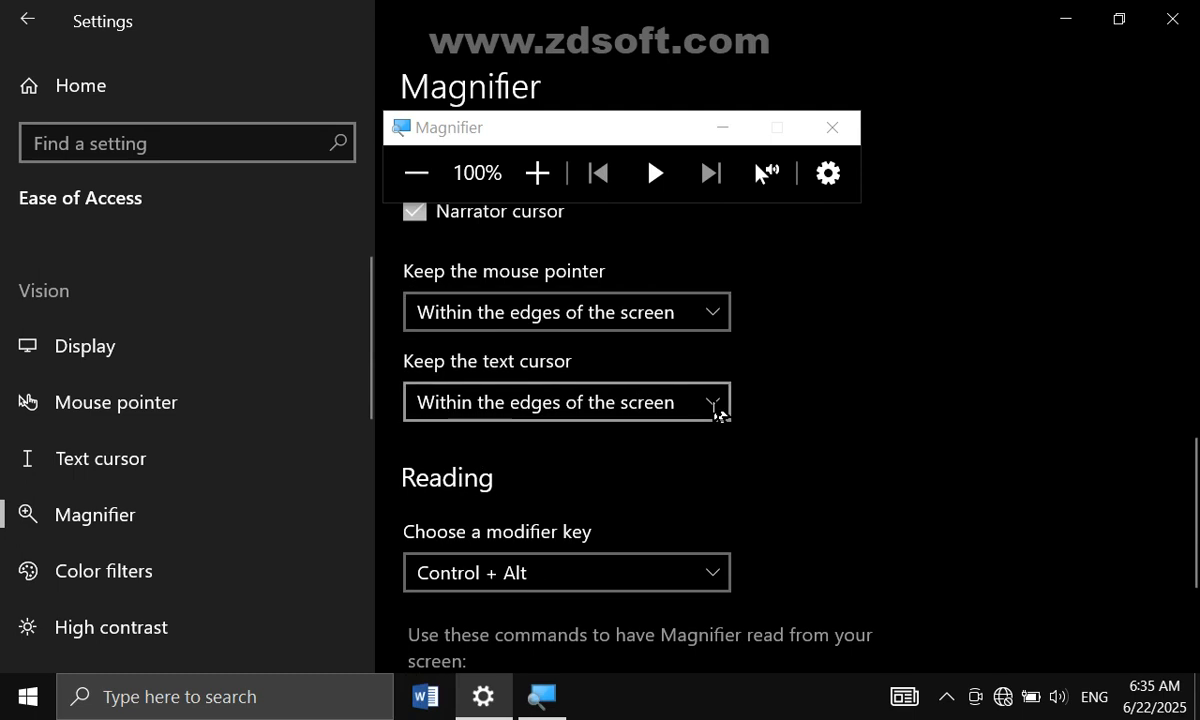
click(716, 408)
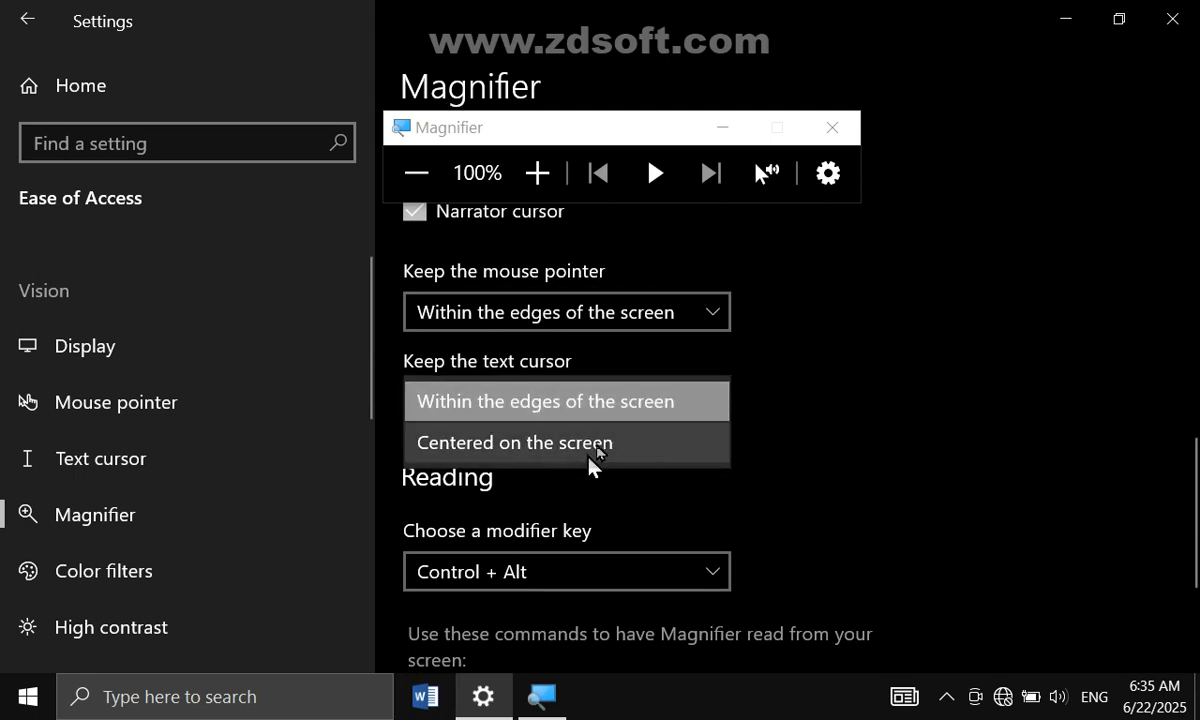
click(745, 471)
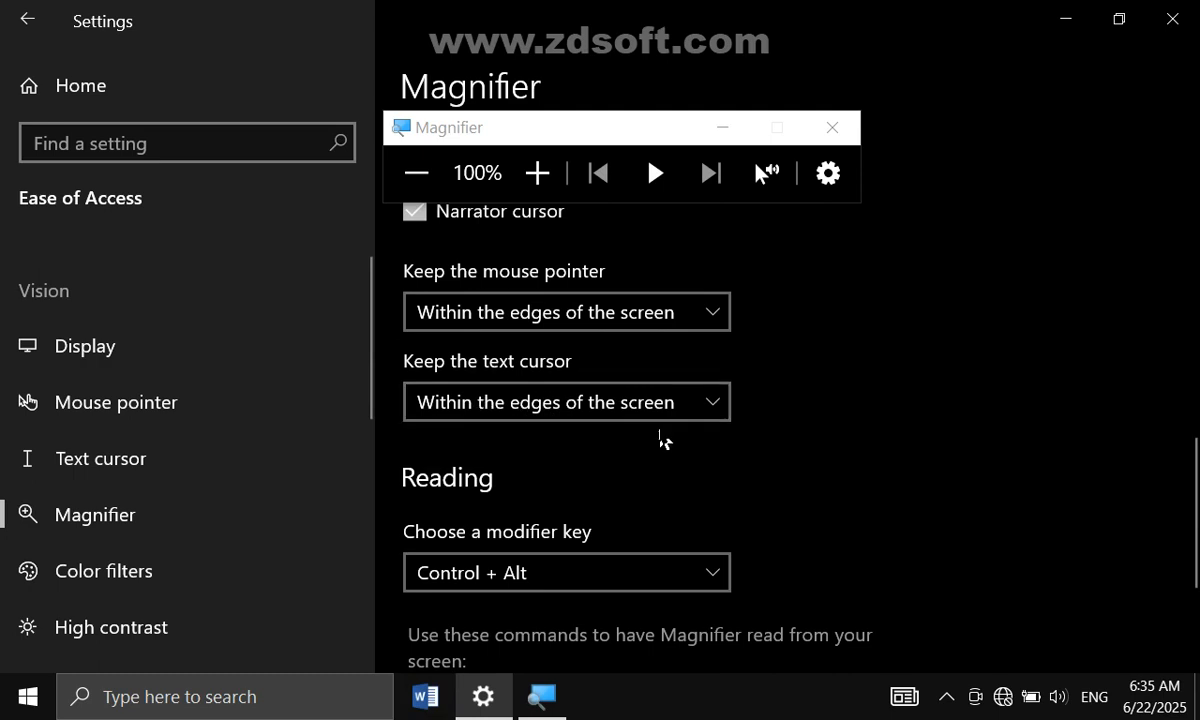
- Change the Magnifier reading modifier key to Caps Lock
drag(1195, 501, 1197, 548)
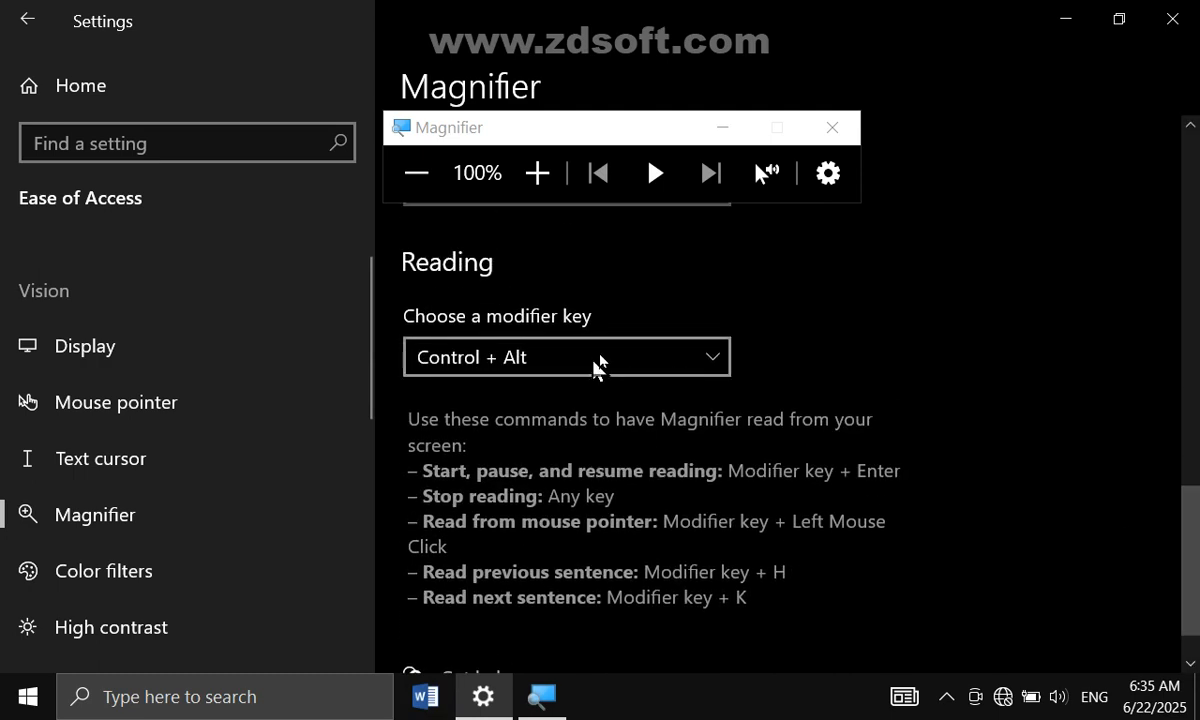
click(680, 363)
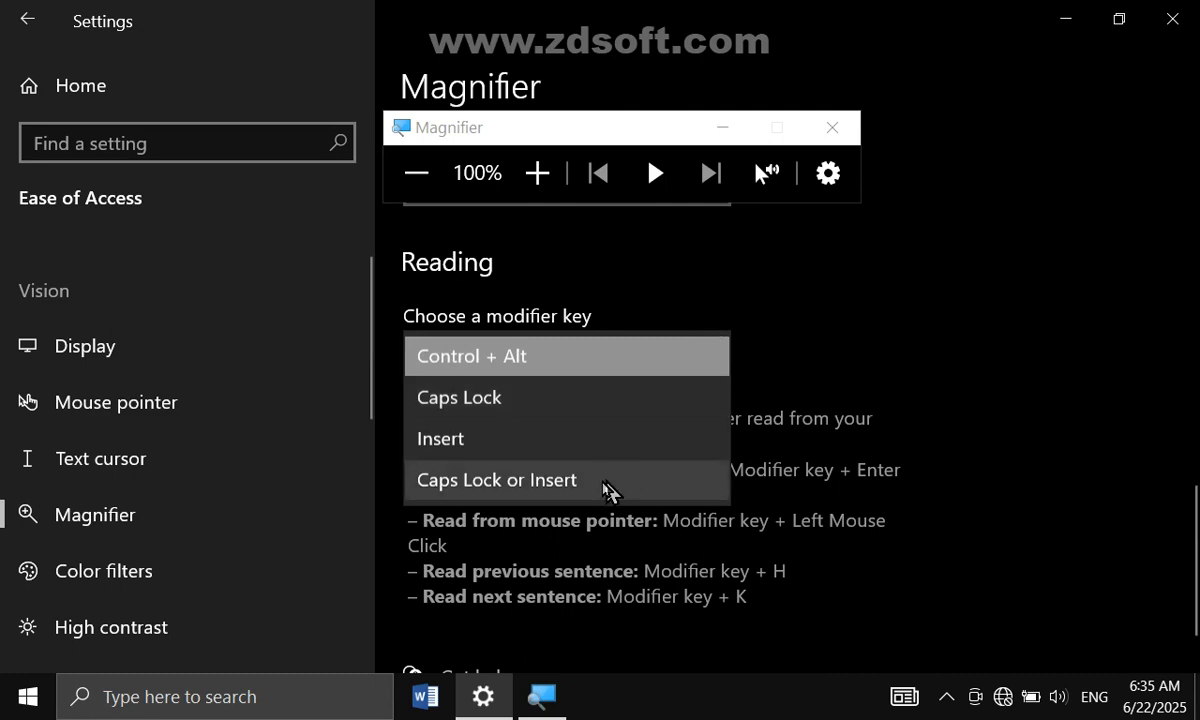
click(529, 404)
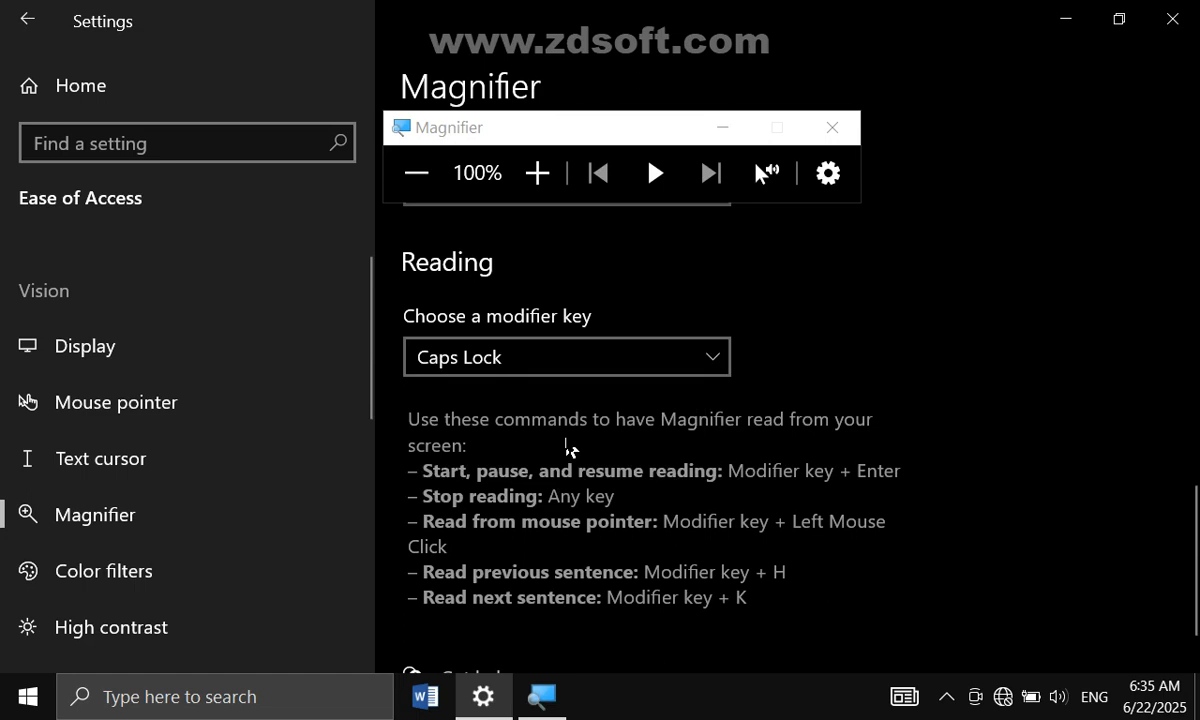
key(alt+Left)
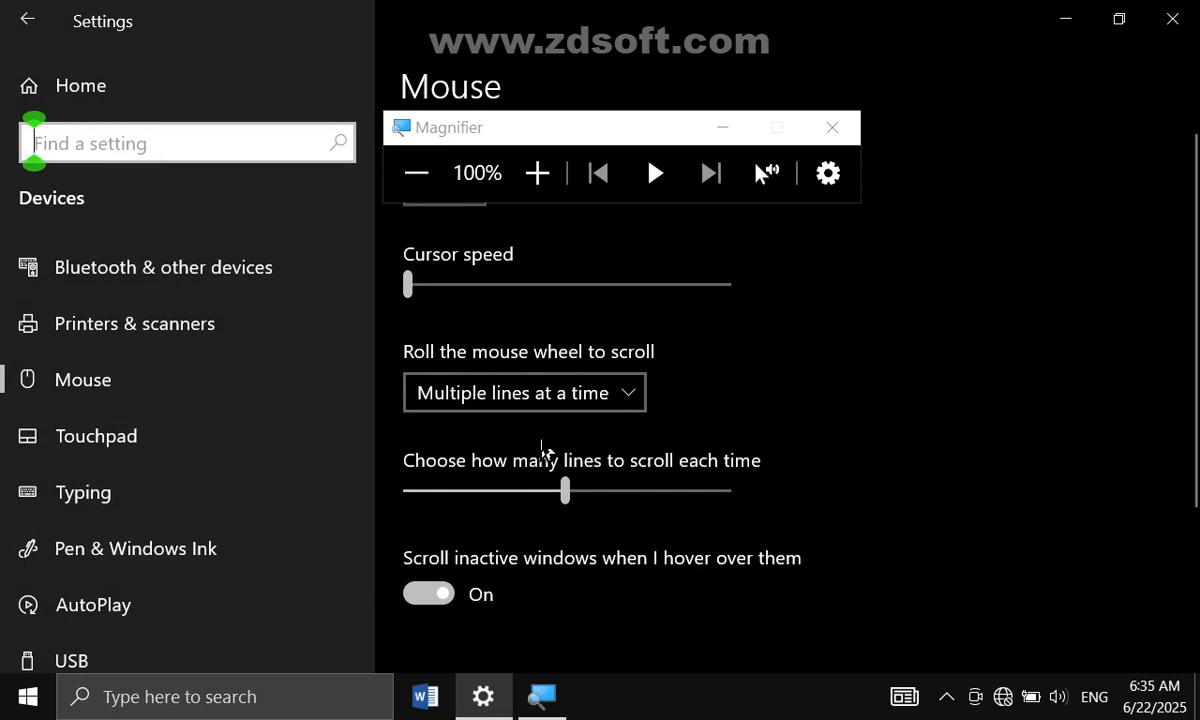
click(115, 398)
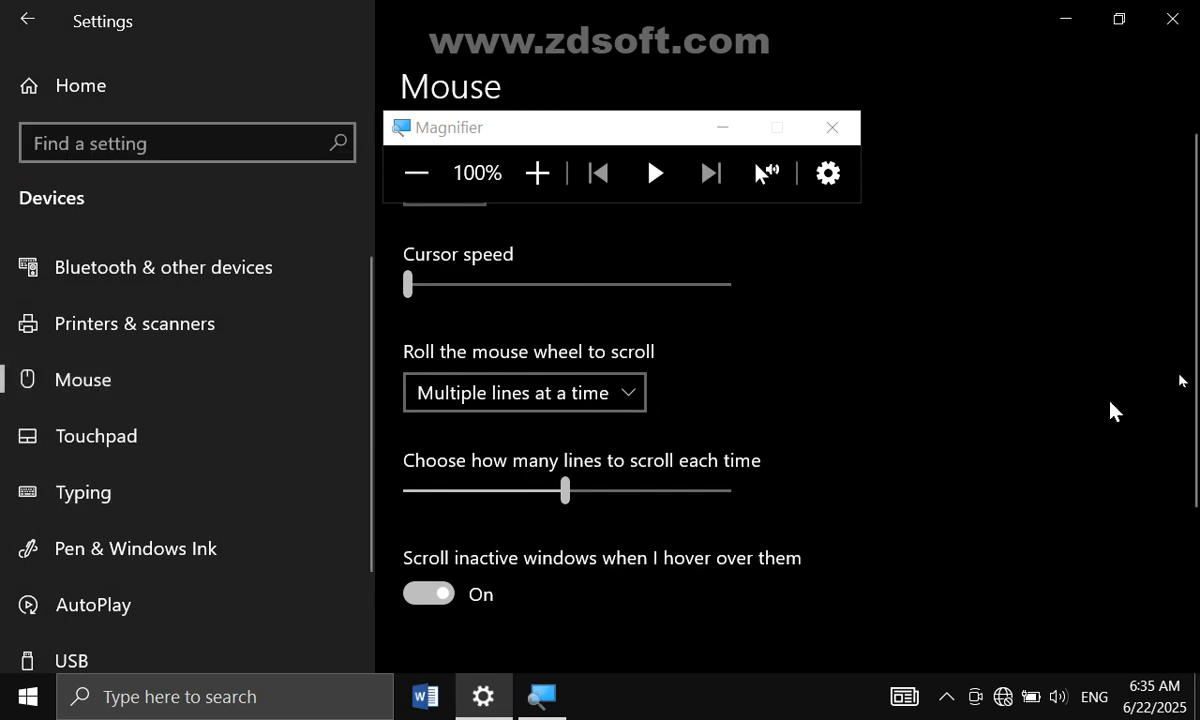
drag(1189, 375, 1192, 437)
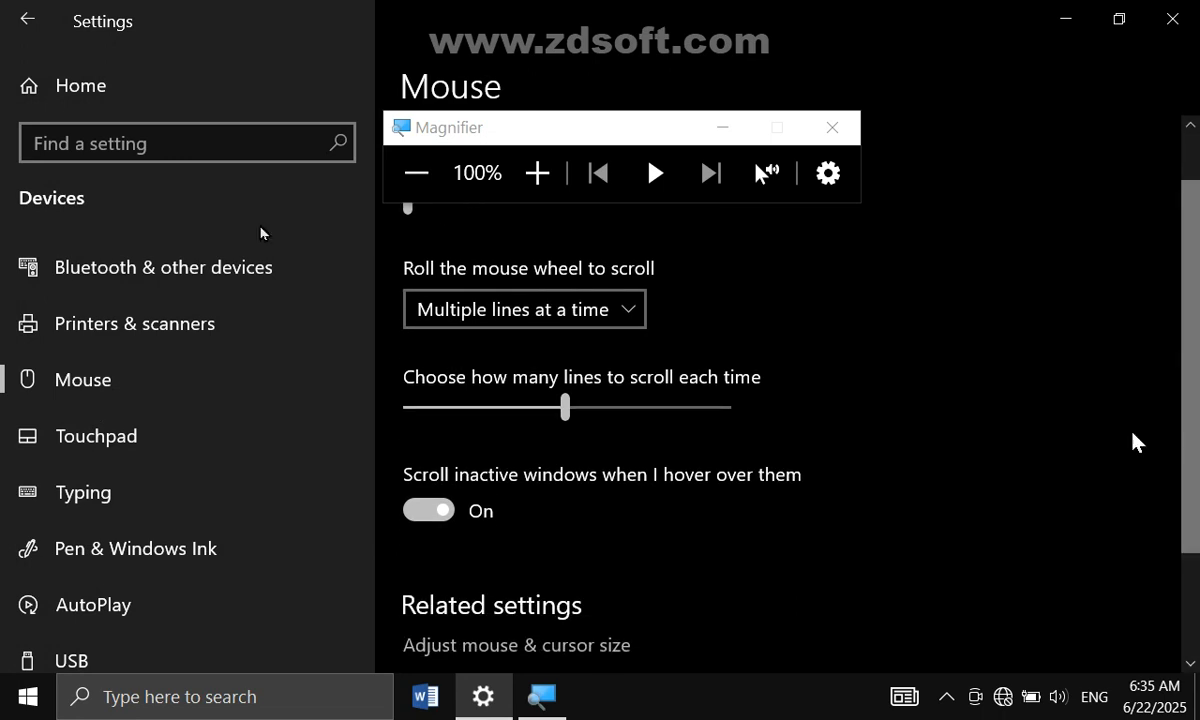
click(25, 22)
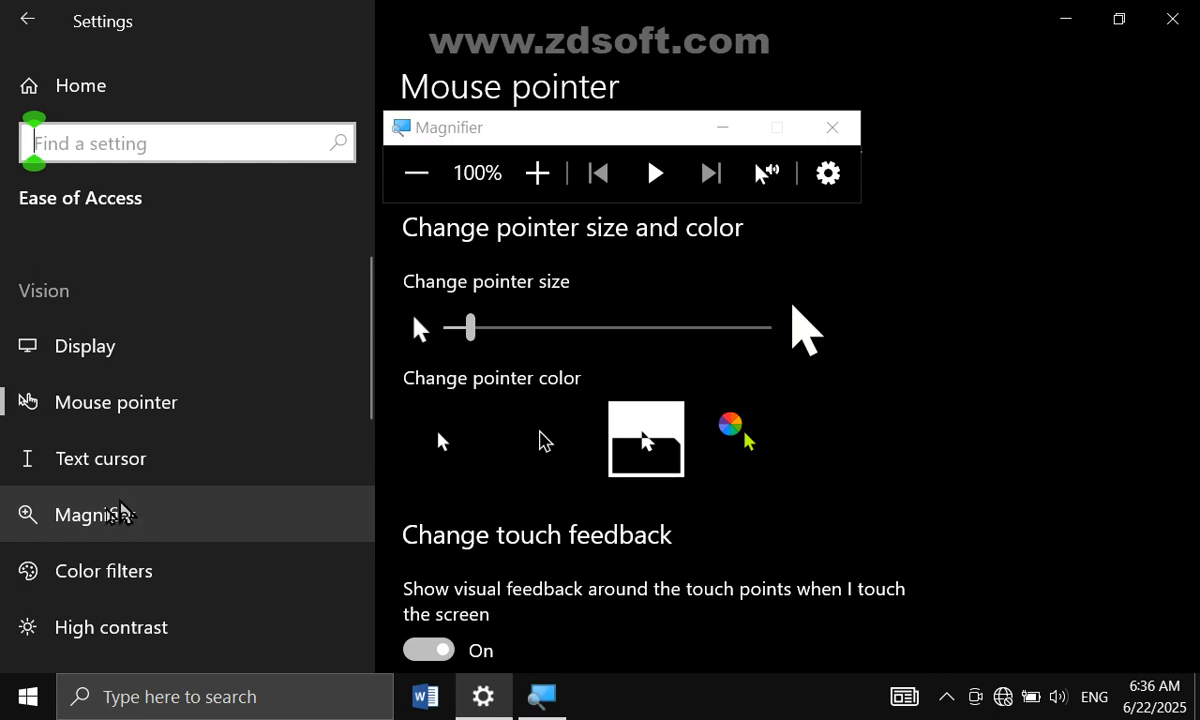
- Return to the Magnifier settings and set the reading modifier key to Control + Alt
click(134, 516)
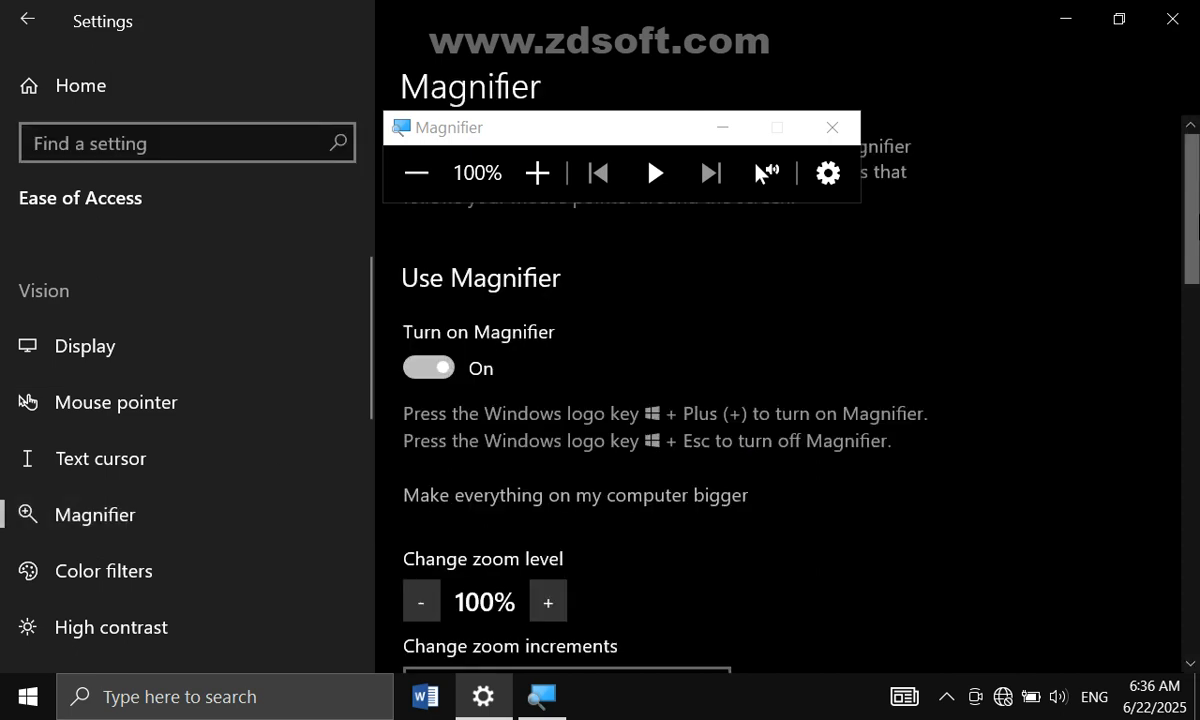
drag(1192, 215, 1187, 555)
click(722, 485)
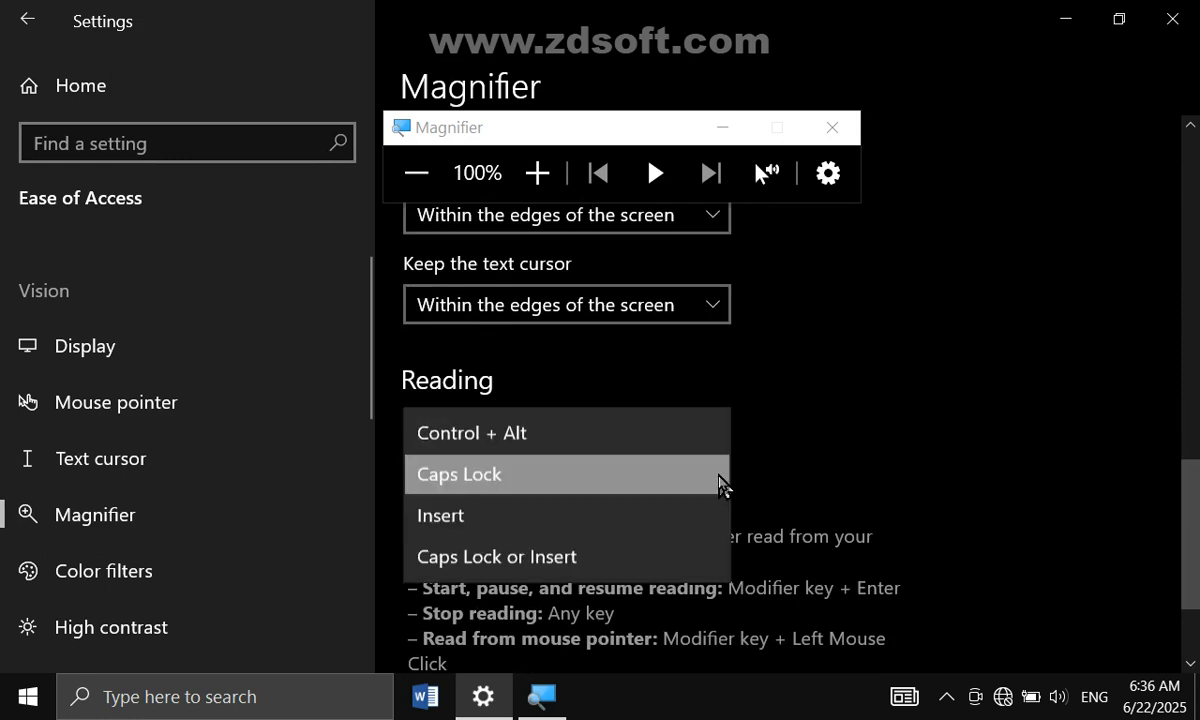
click(510, 436)
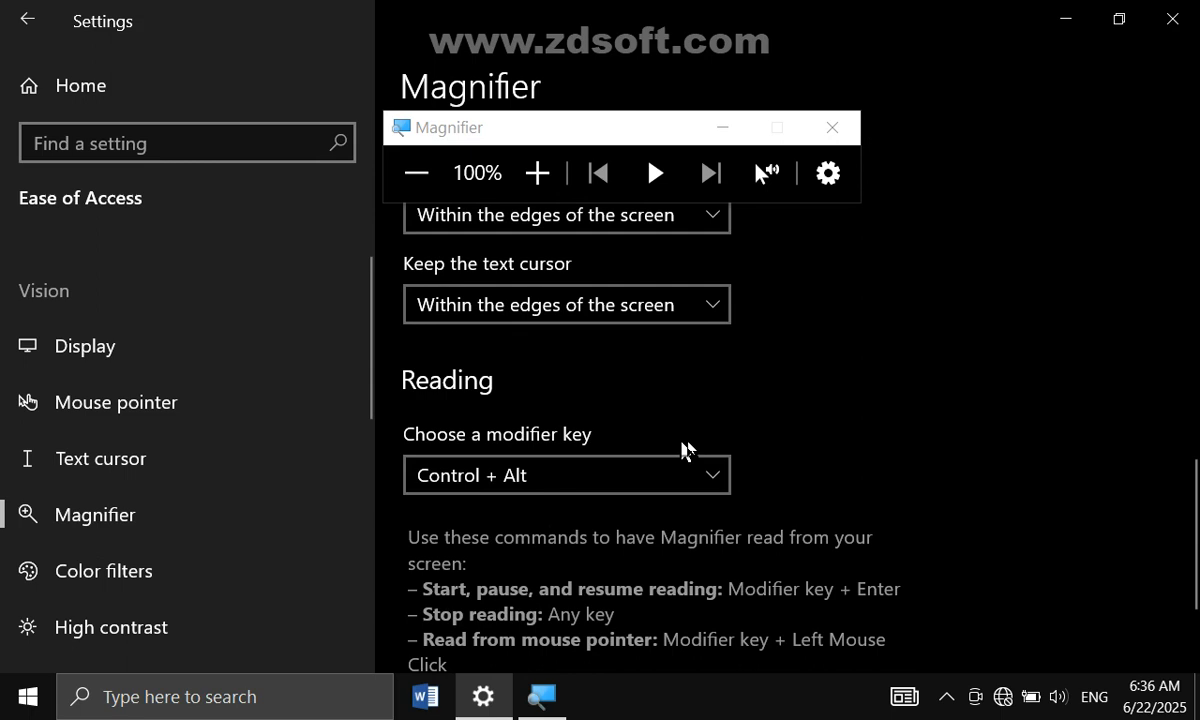
click(704, 471)
scroll(1195, 640, down, 3)
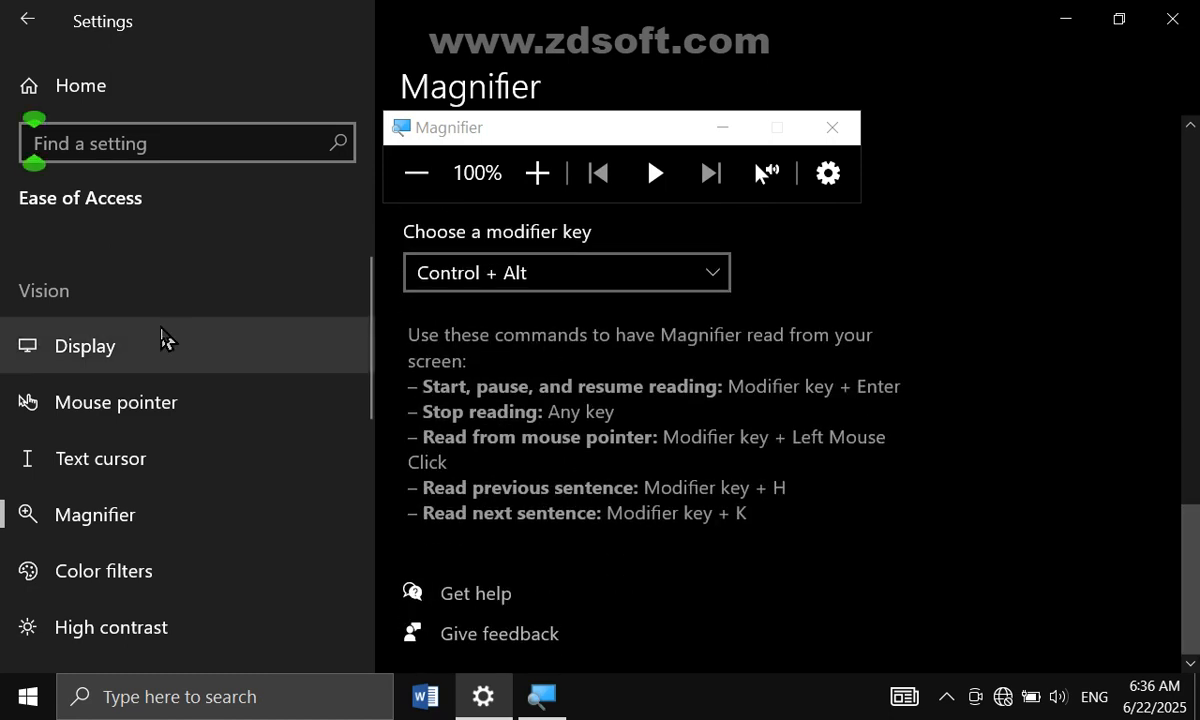
- Open the Color filters settings, turn color filters on and apply the Inverted filter
click(133, 588)
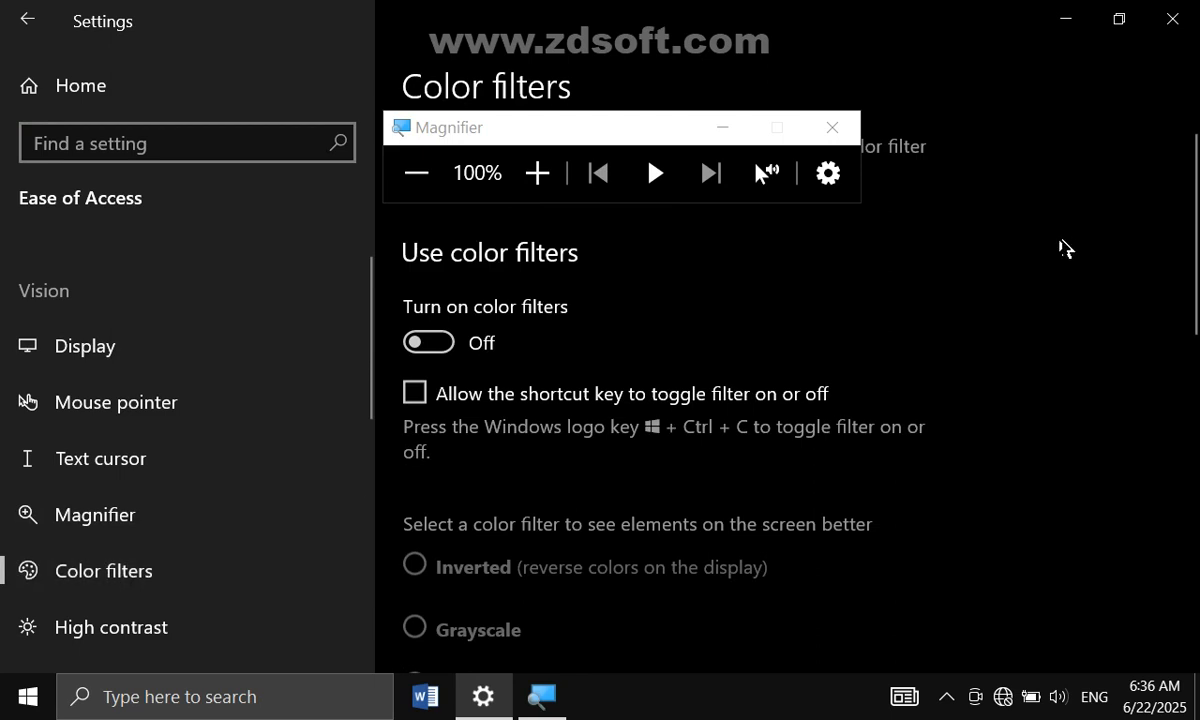
click(441, 355)
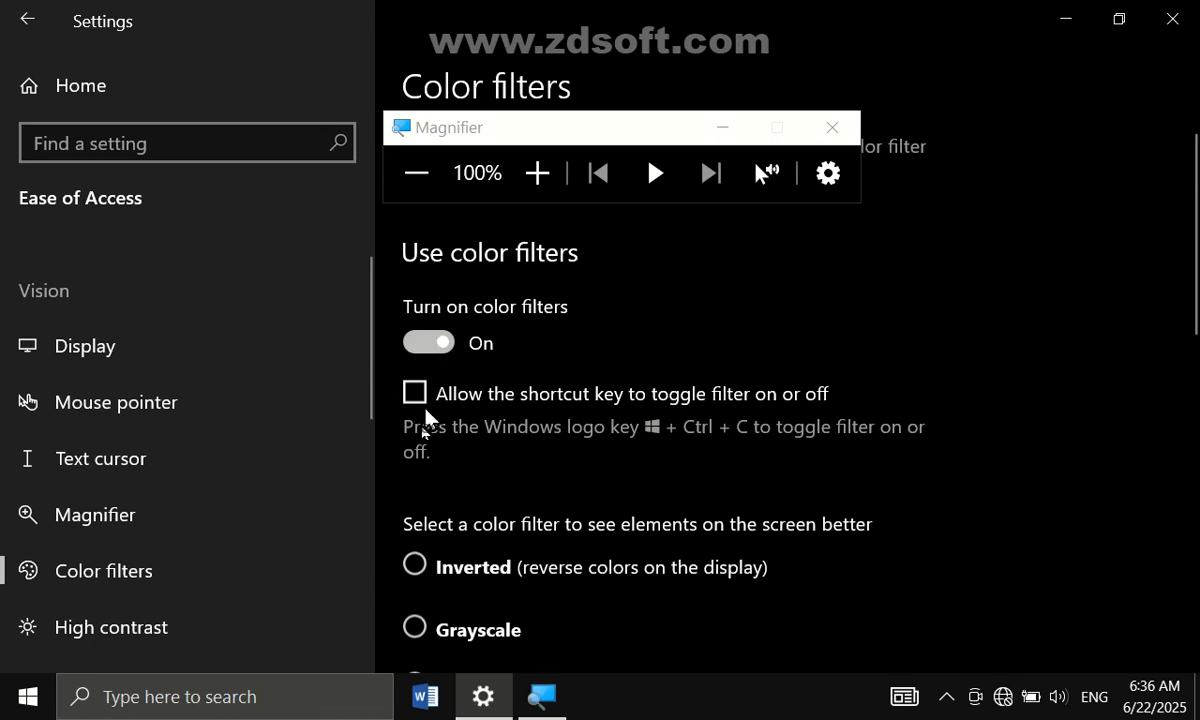
click(416, 576)
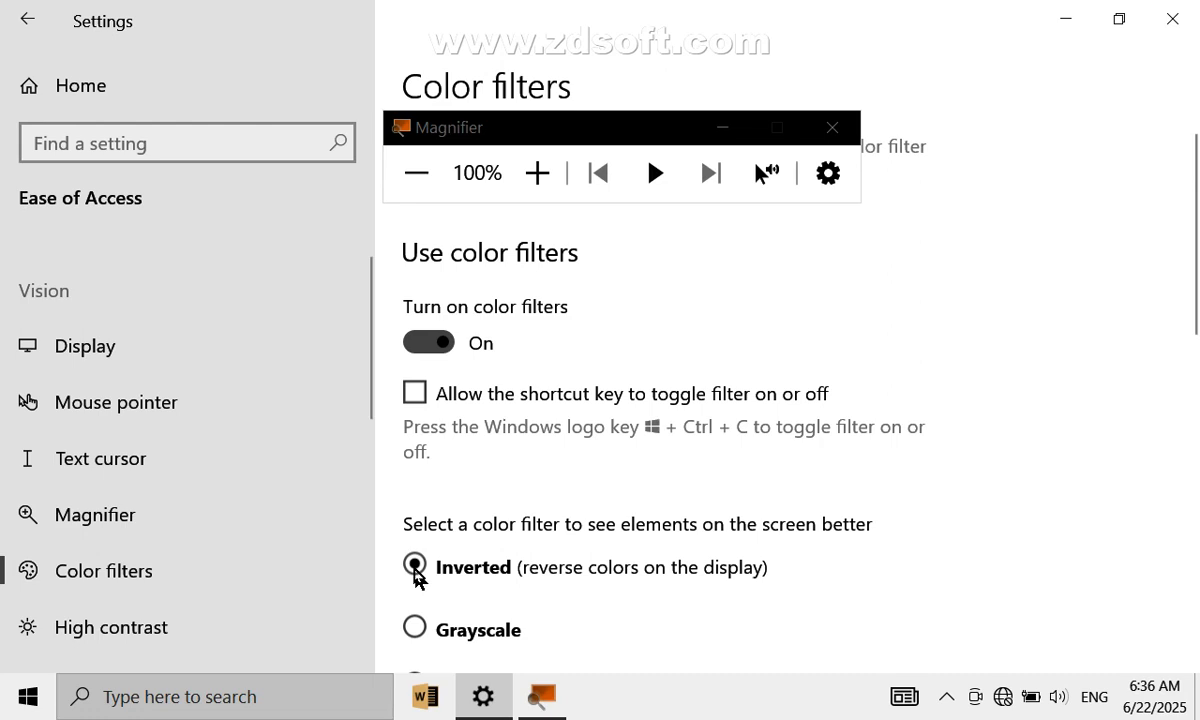
- Try out the Grayscale filter, followed by the Grayscale inverted filter
drag(1193, 268, 1193, 357)
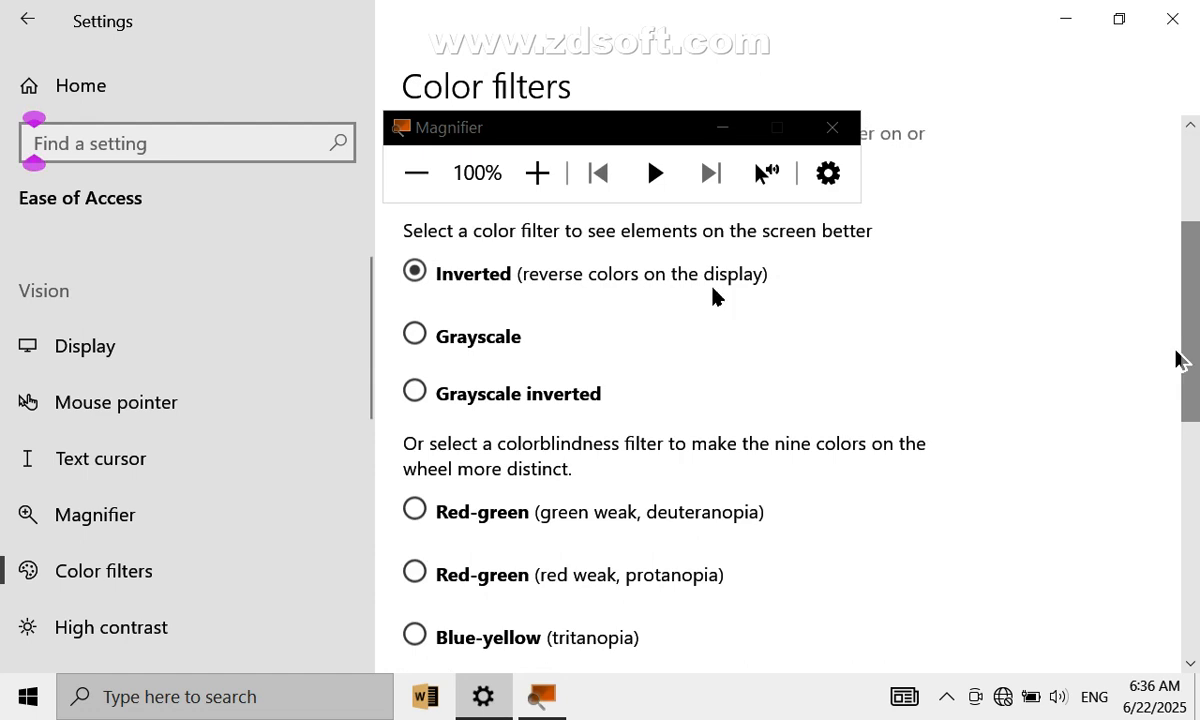
click(416, 337)
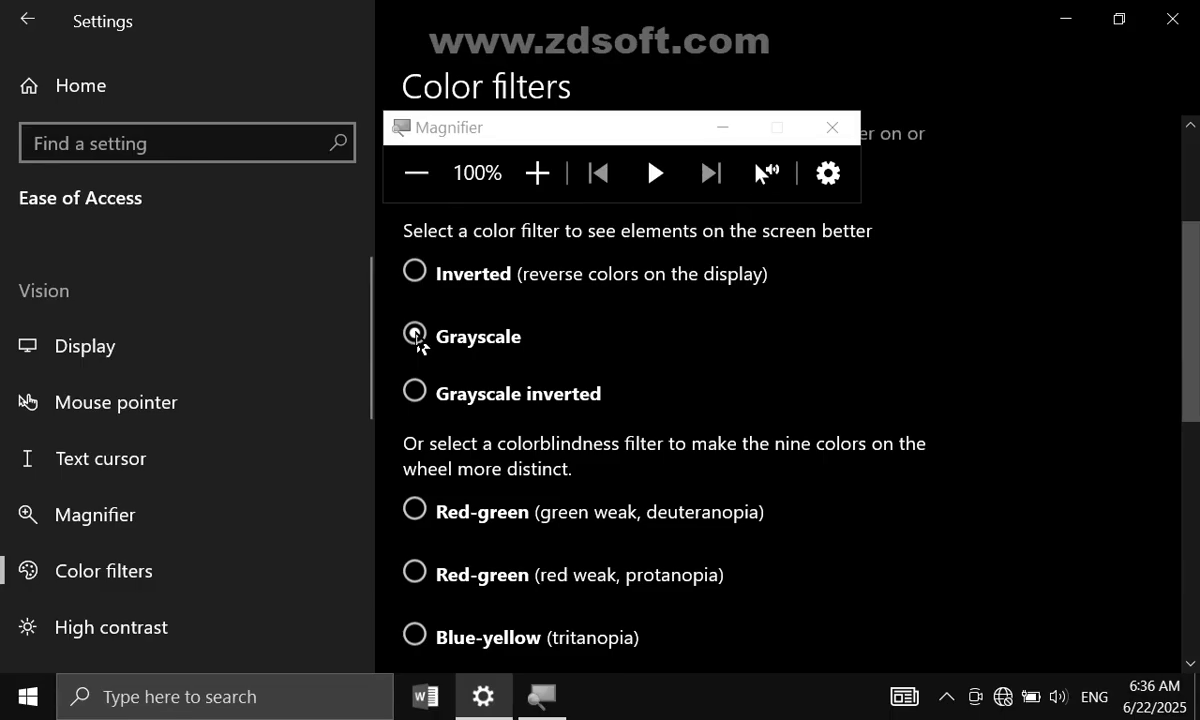
click(416, 396)
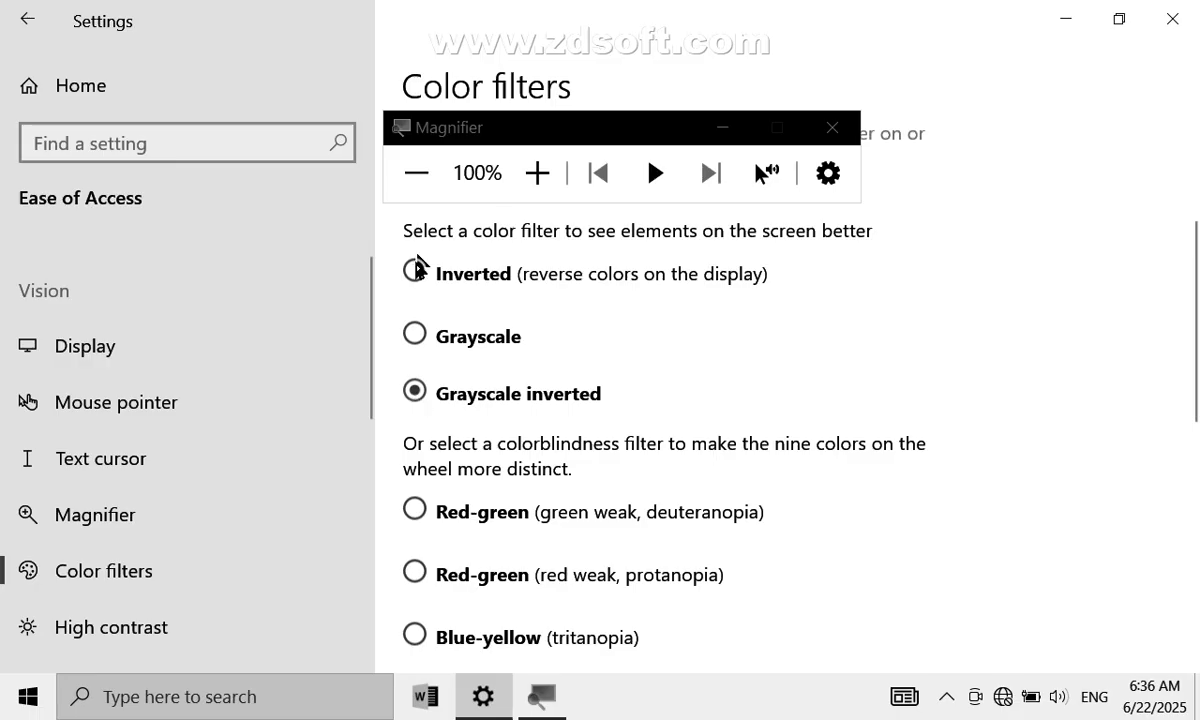
- Try the Blue-yellow (tritanopia) and Red-green (protanopia) filters, ending with Red-green (green weak, deuteranopia) selected
drag(1194, 367, 1197, 452)
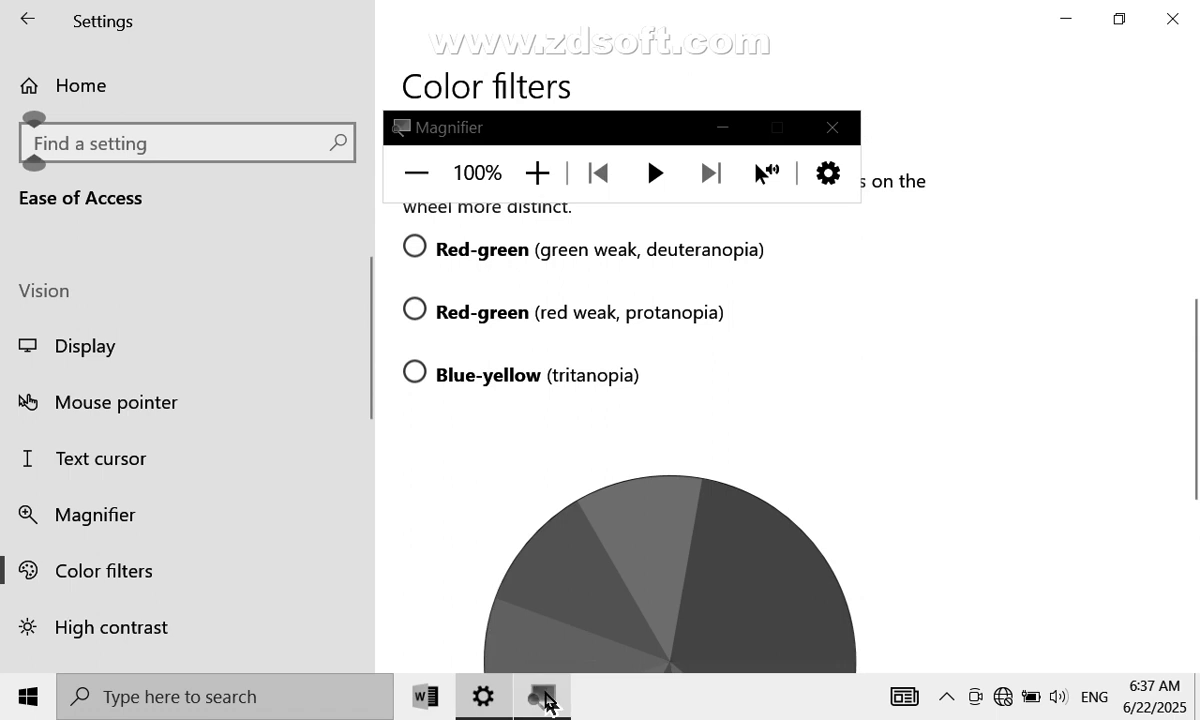
click(427, 372)
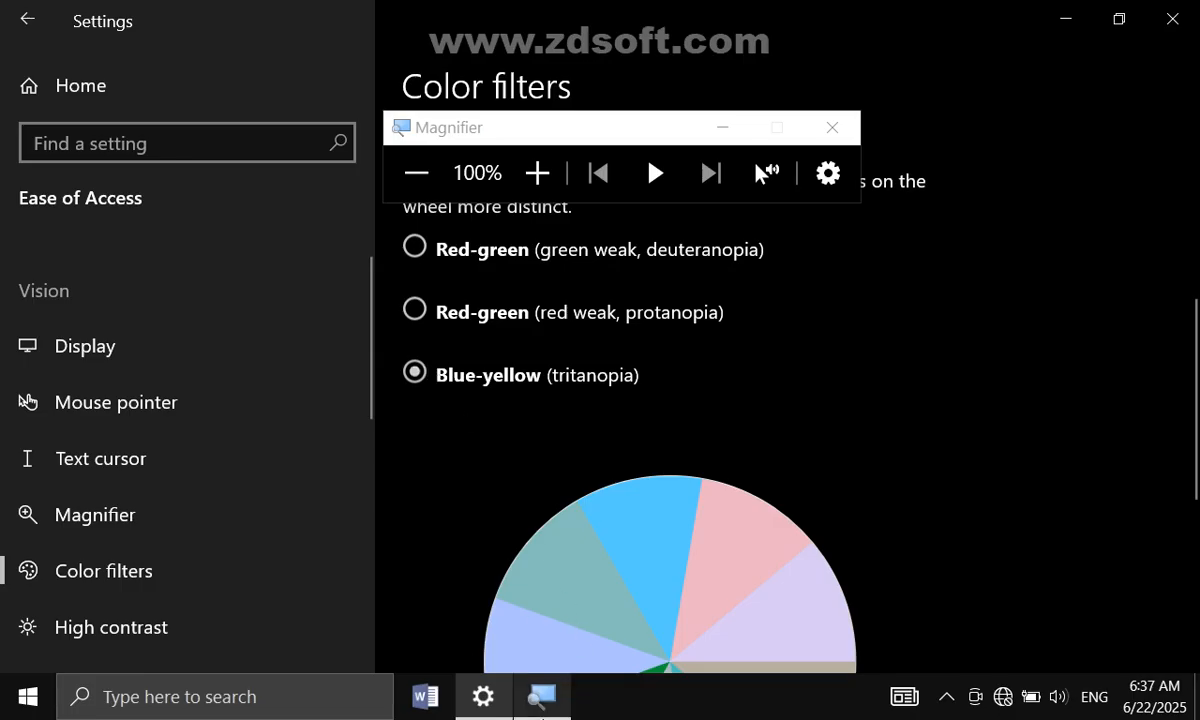
click(414, 310)
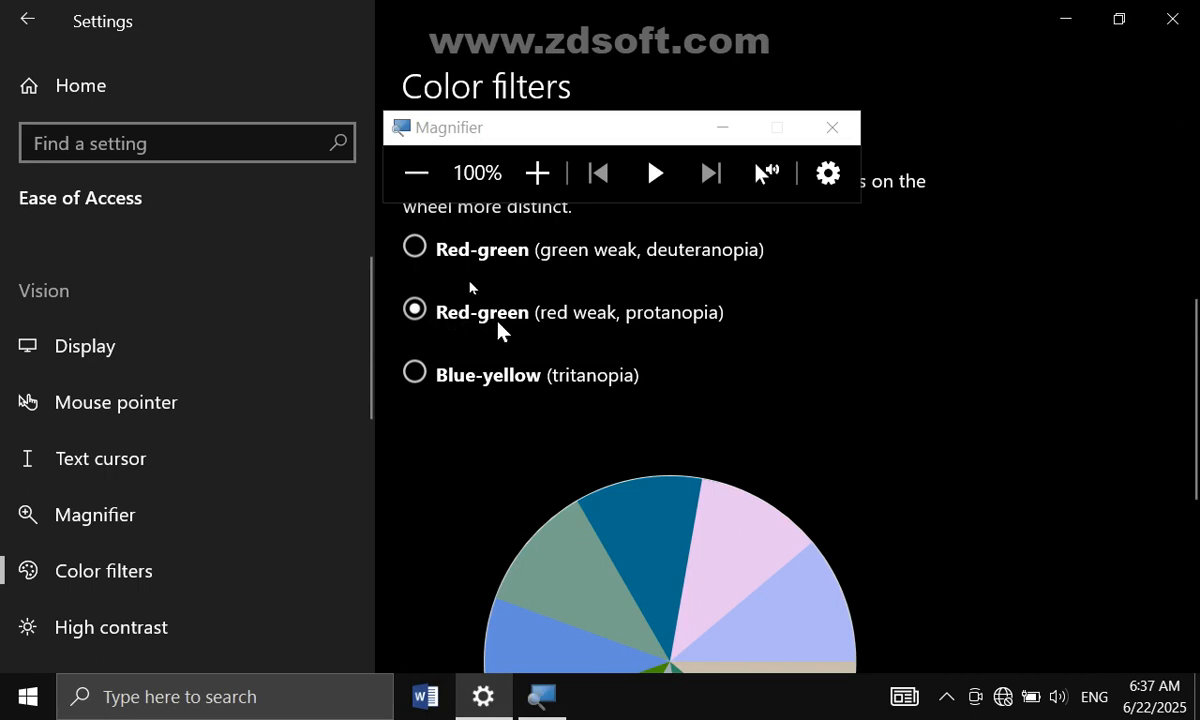
click(425, 262)
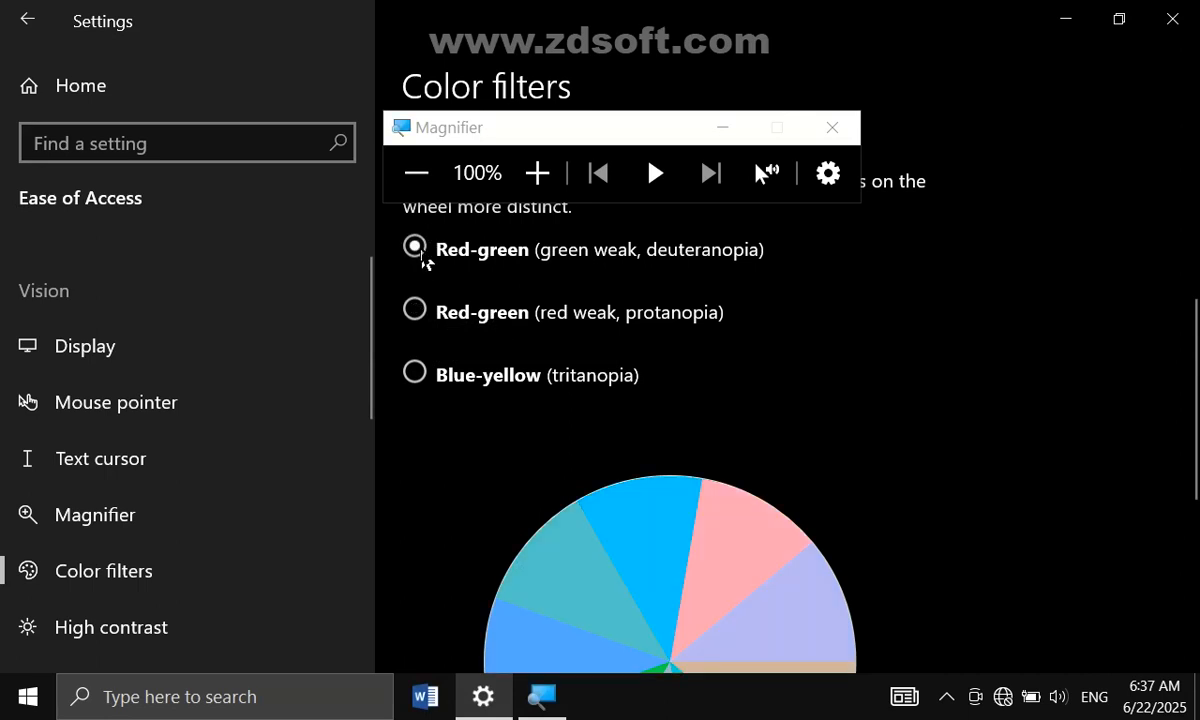
- Turn color filters off
drag(1194, 448, 1197, 290)
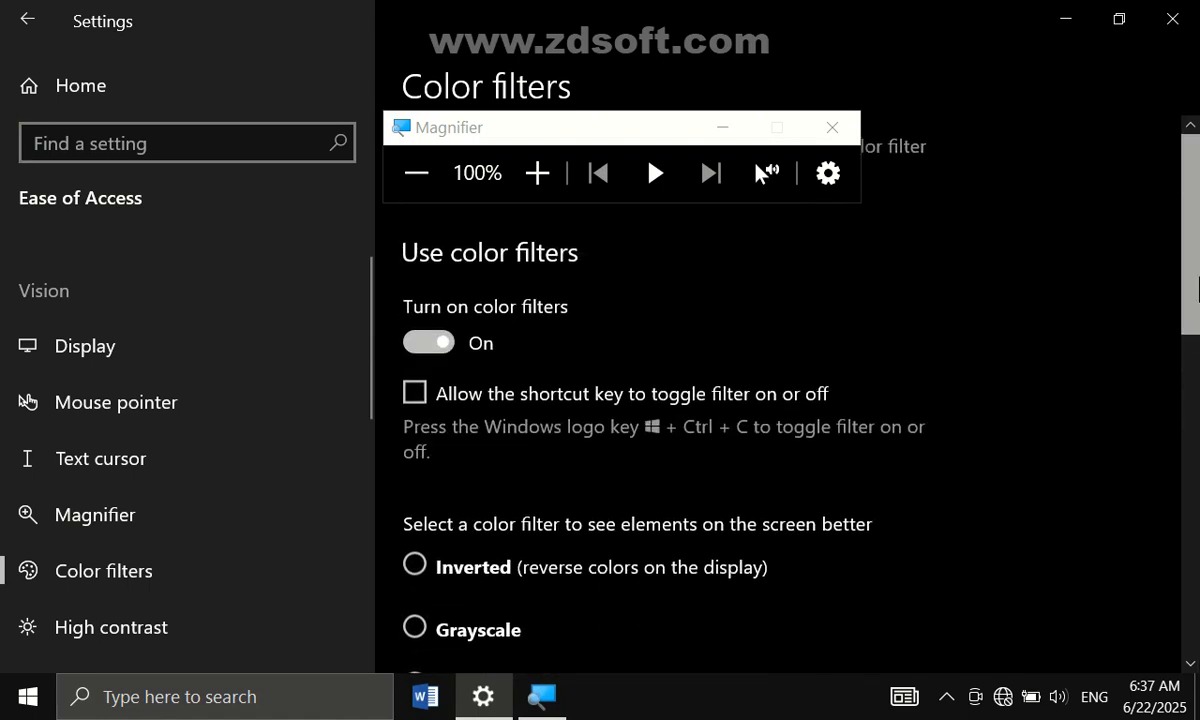
click(445, 343)
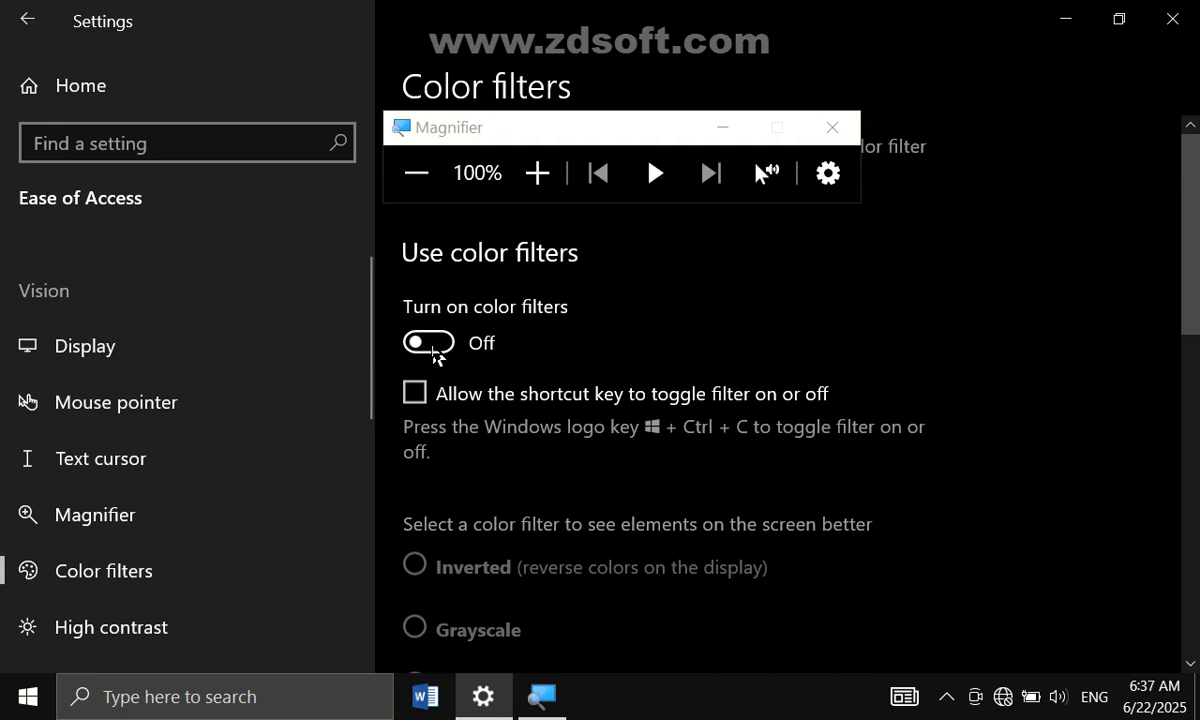
- View the related Color settings from the end of the Color filters page, and return to Color filters
drag(1196, 330, 1188, 634)
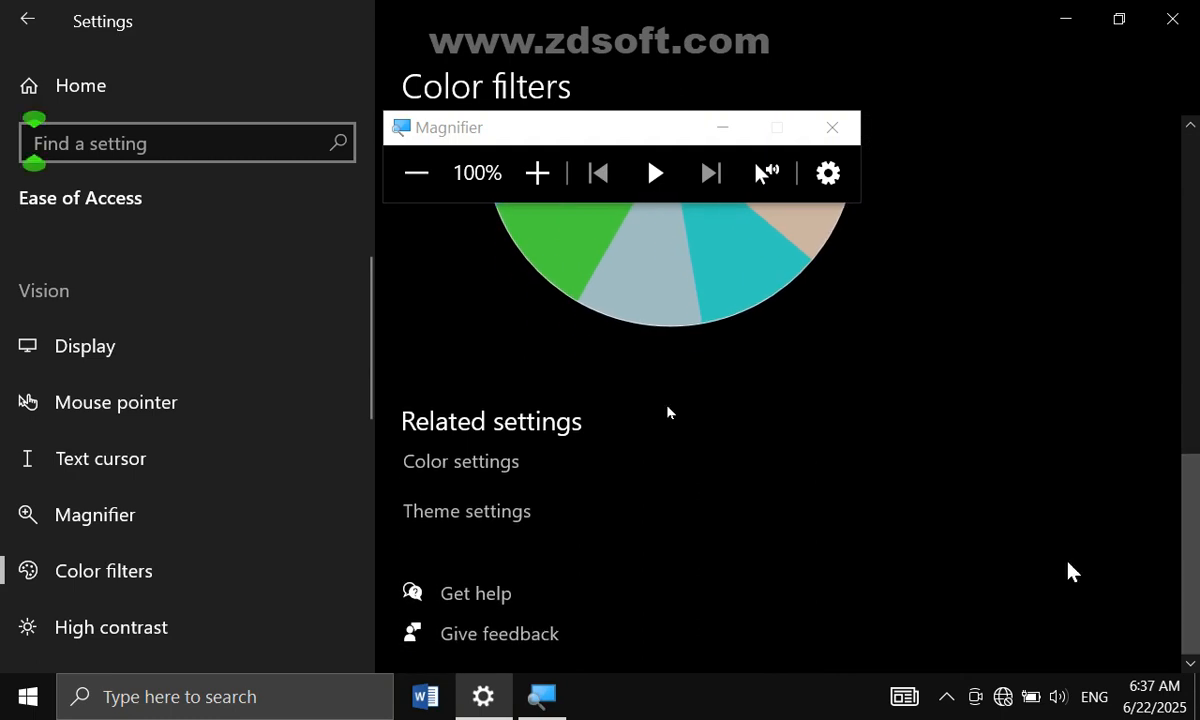
click(486, 470)
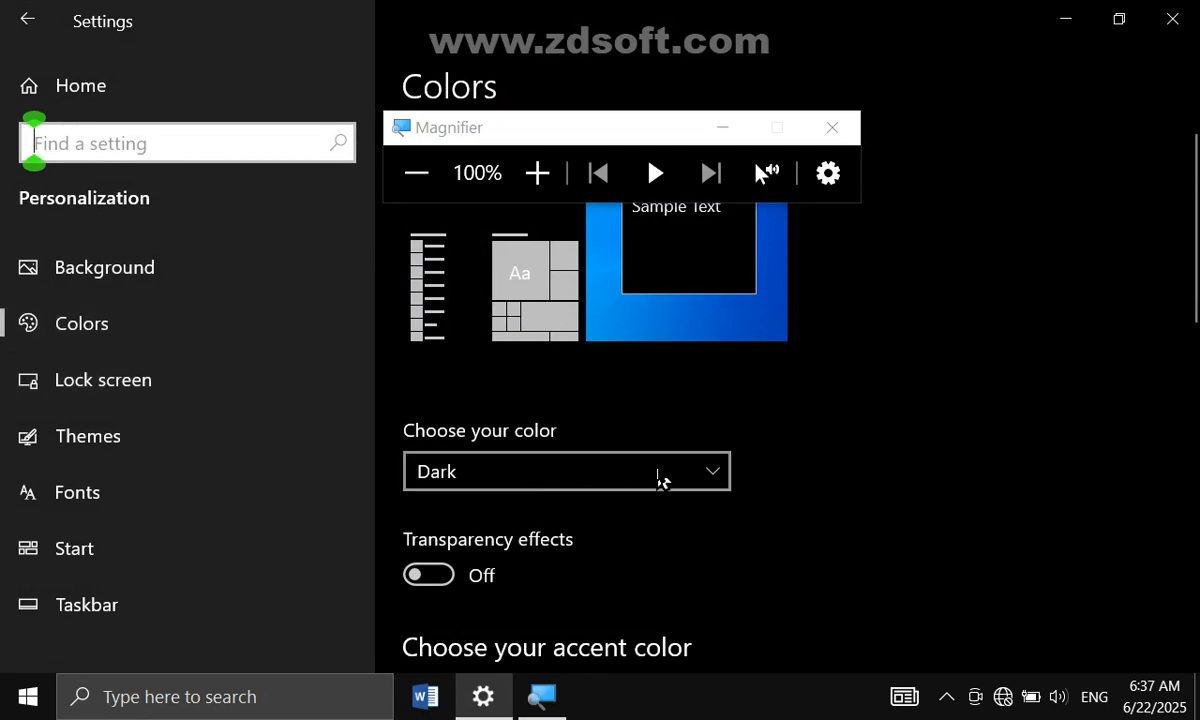
click(24, 8)
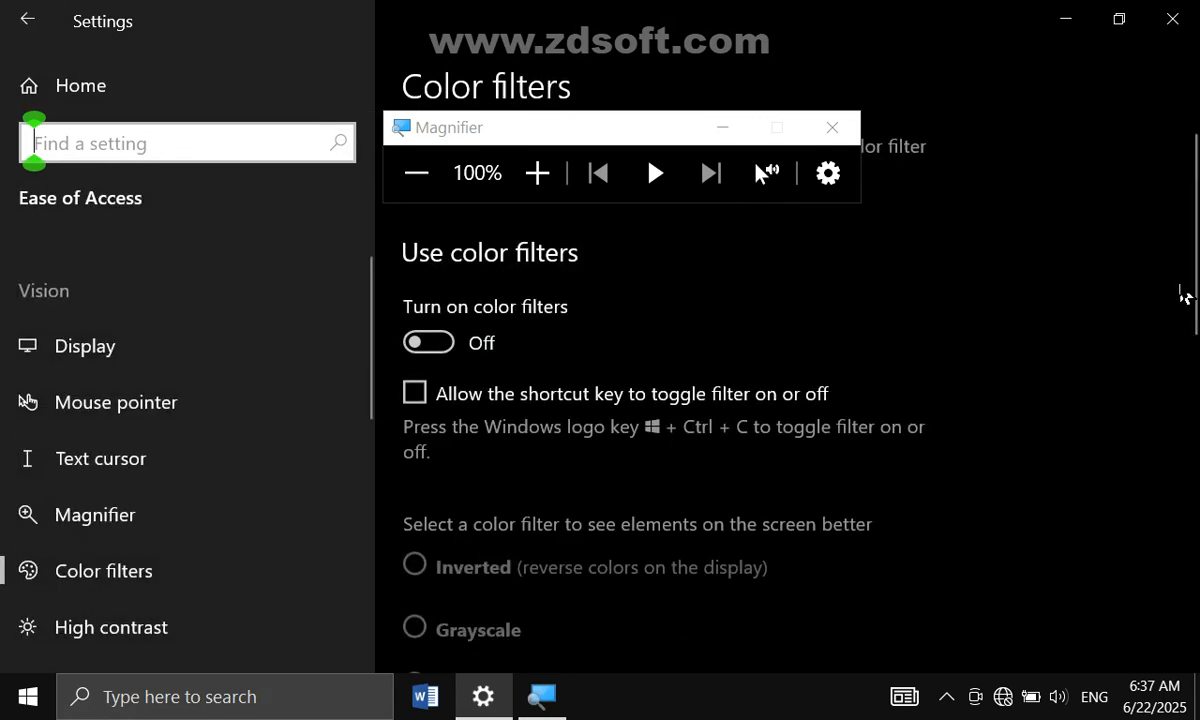
- View the related Theme settings, look over the Themes page, and return to the Color filters page
drag(1192, 280, 1190, 668)
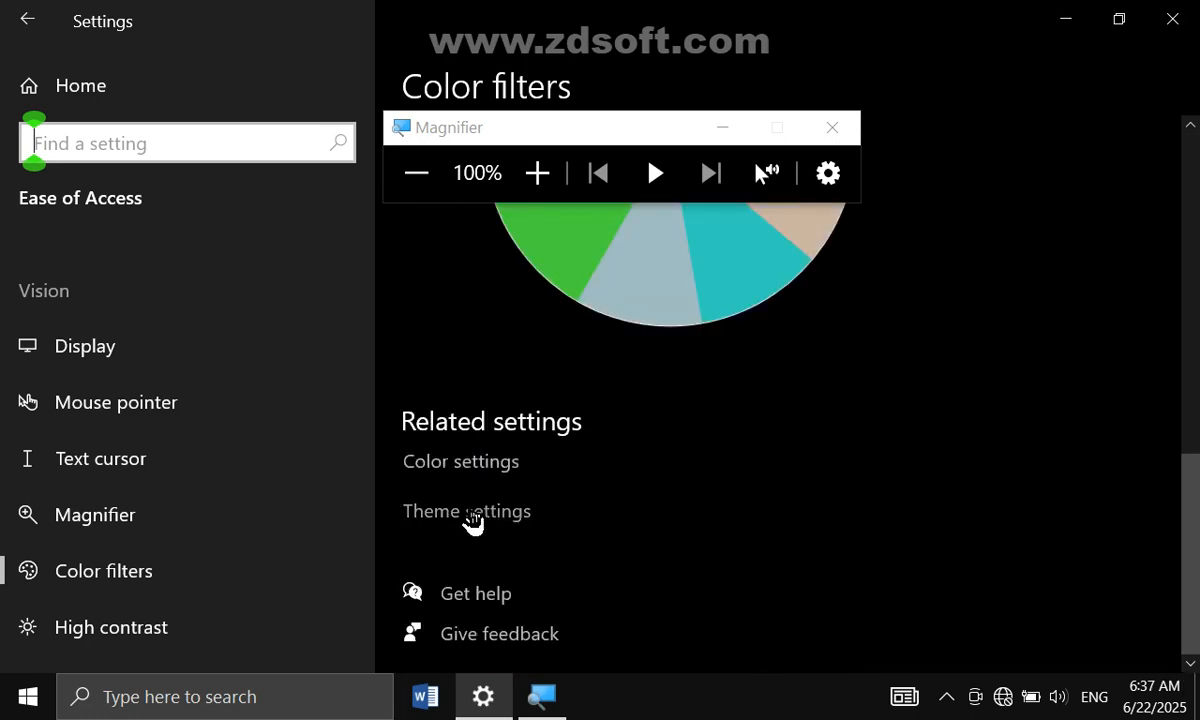
click(473, 515)
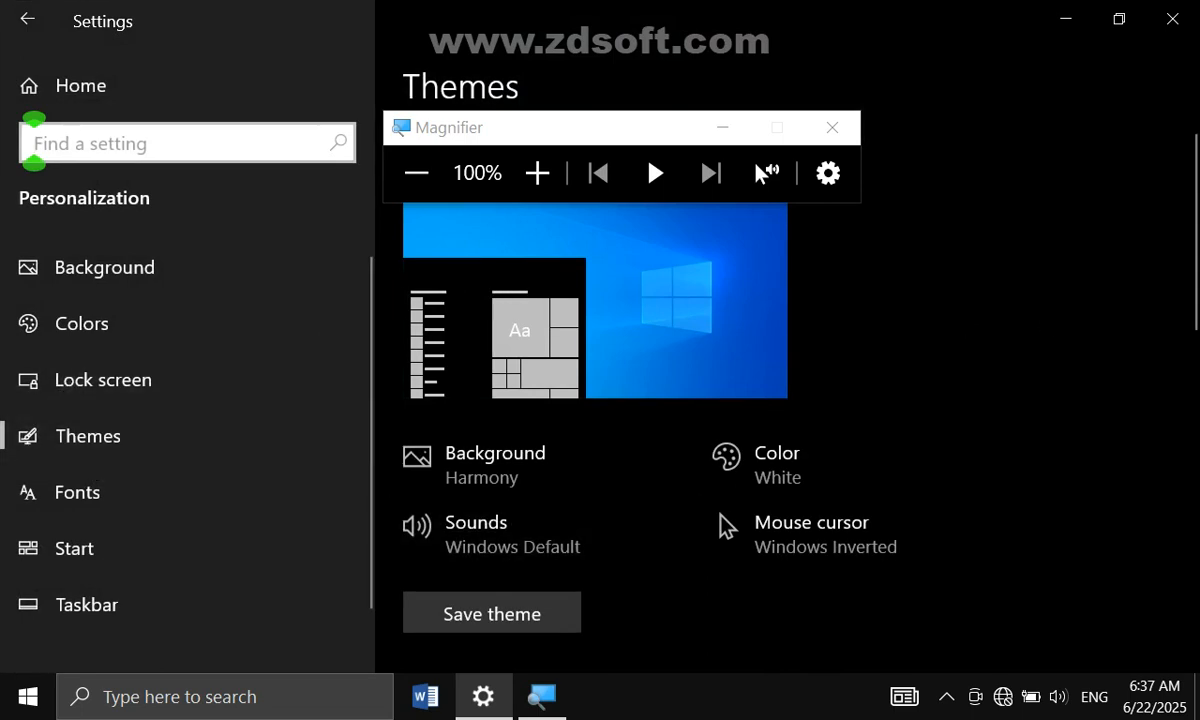
drag(1185, 290, 1158, 161)
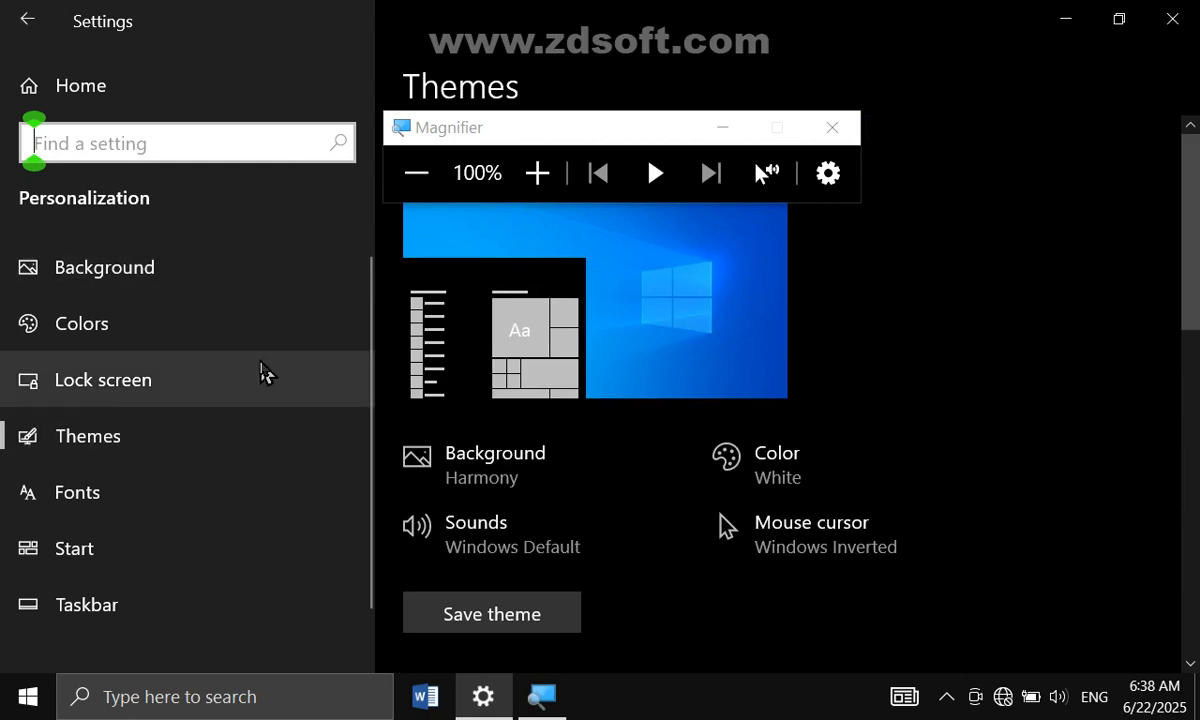
click(27, 40)
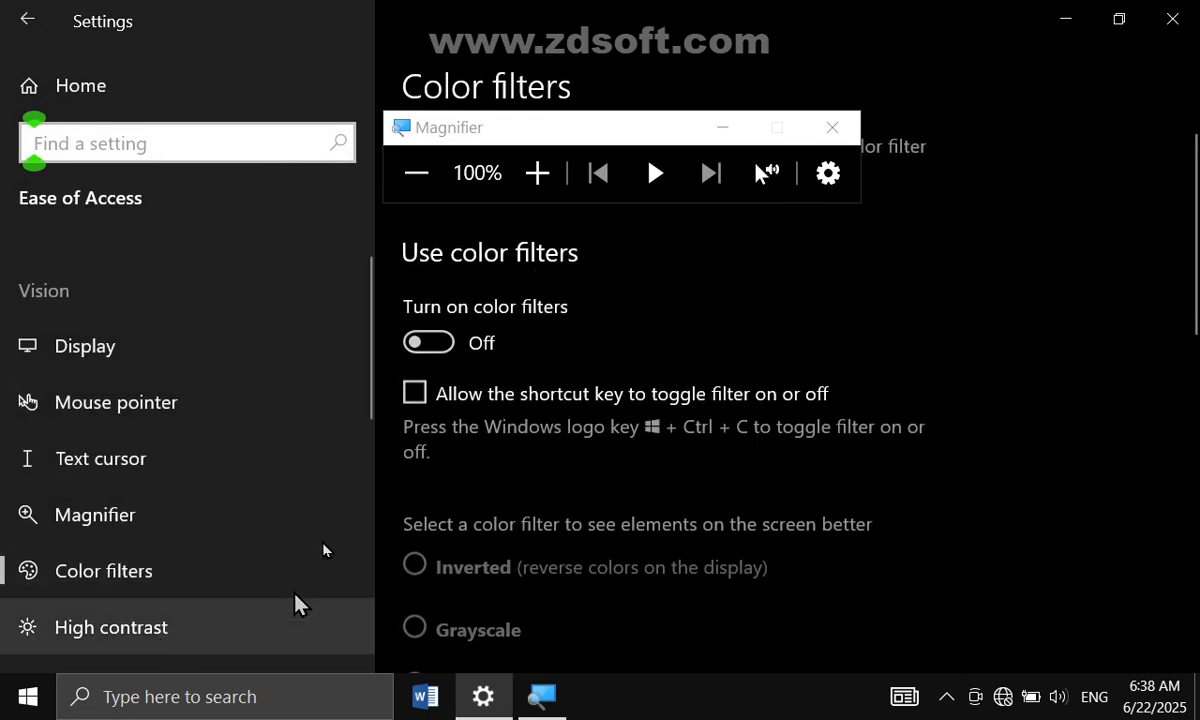
drag(370, 402, 688, 423)
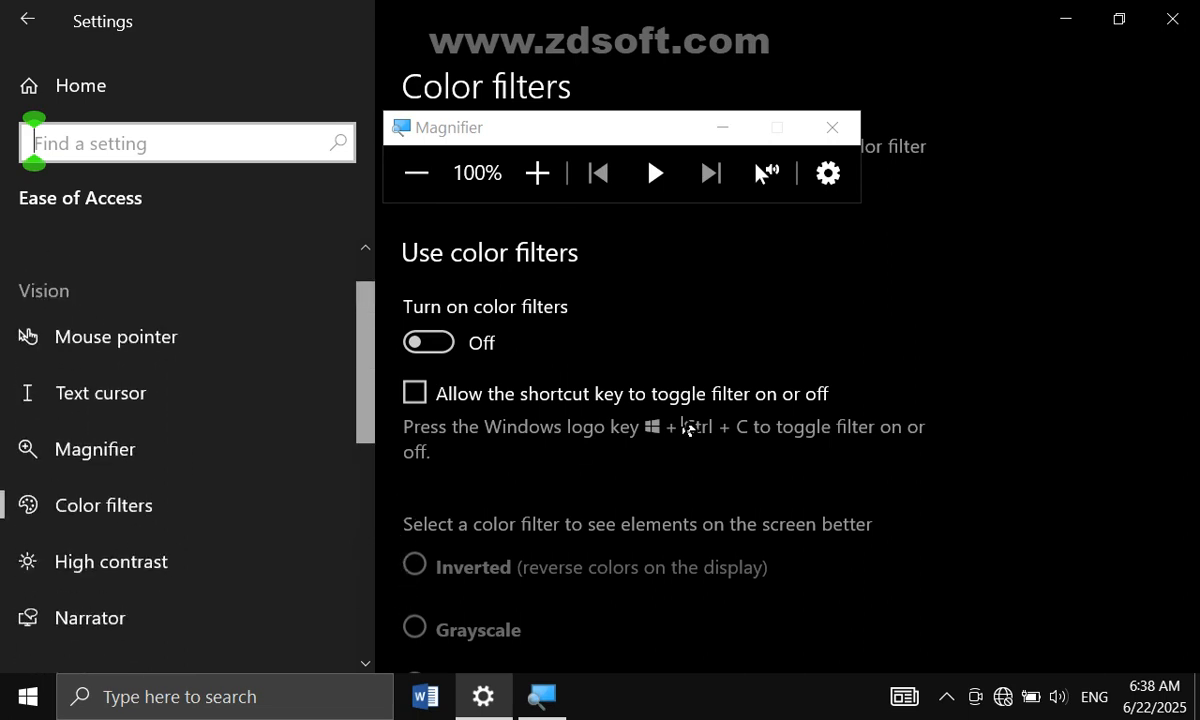
- Minimize the Settings window and open Screen Recorder from the desktop
click(1066, 22)
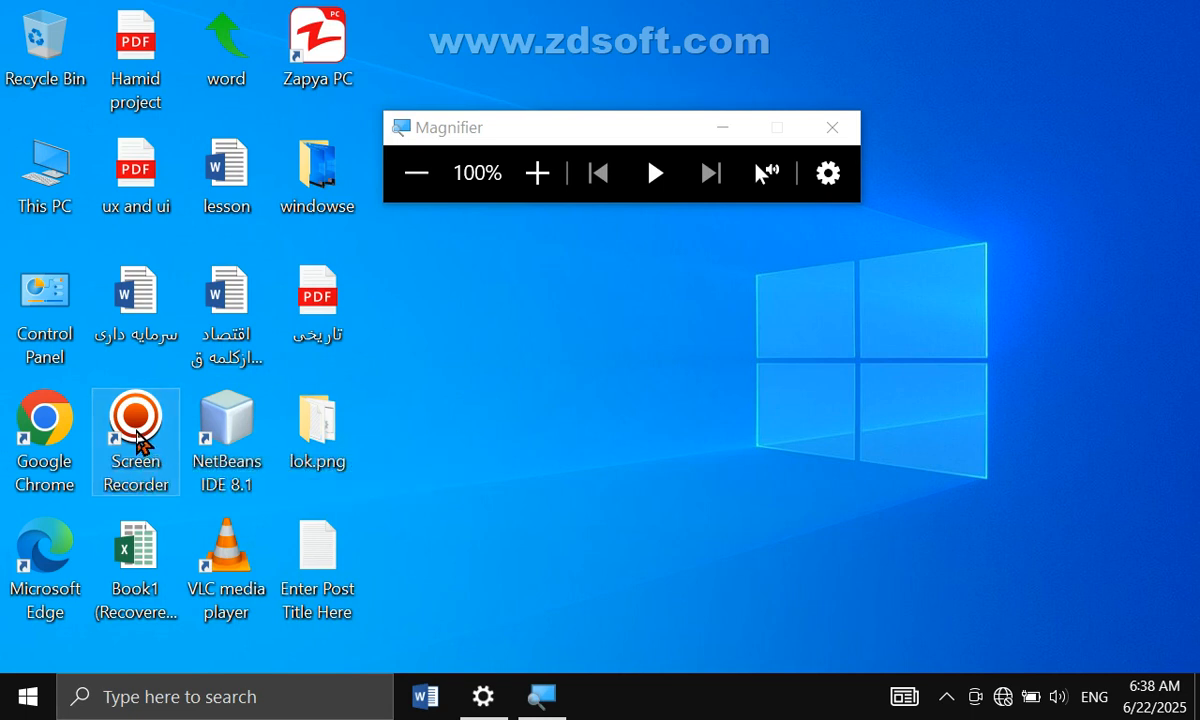
right_click(137, 440)
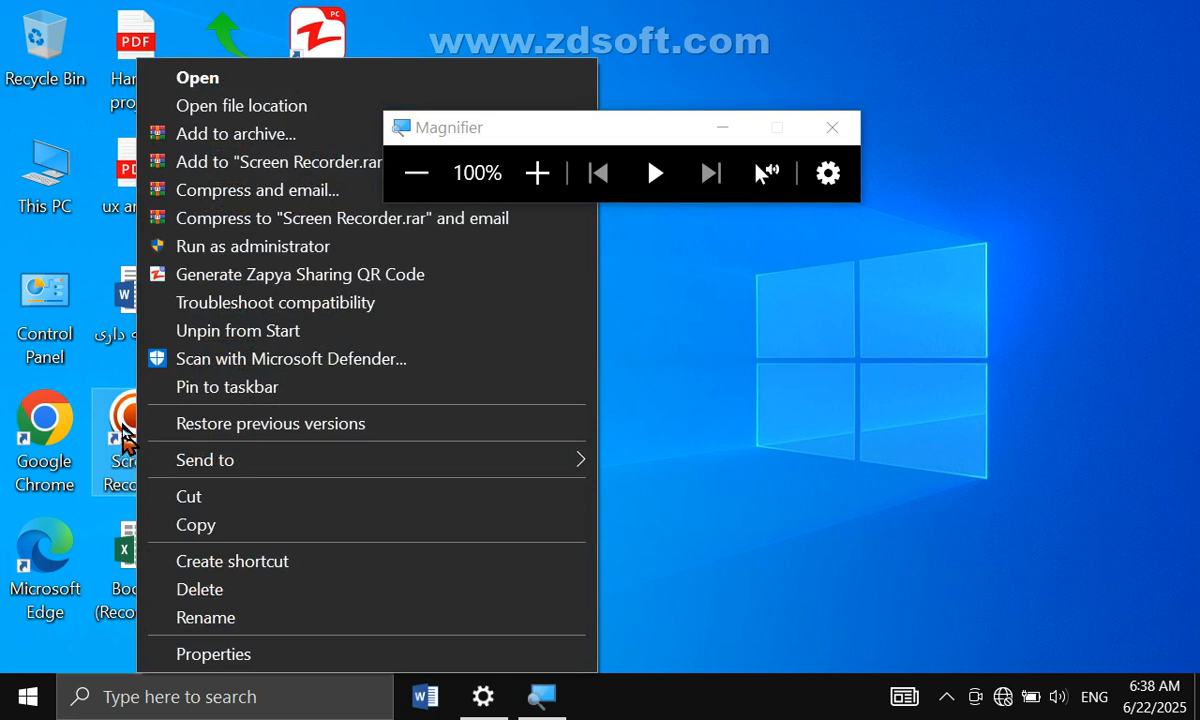
key(Escape)
double_click(126, 436)
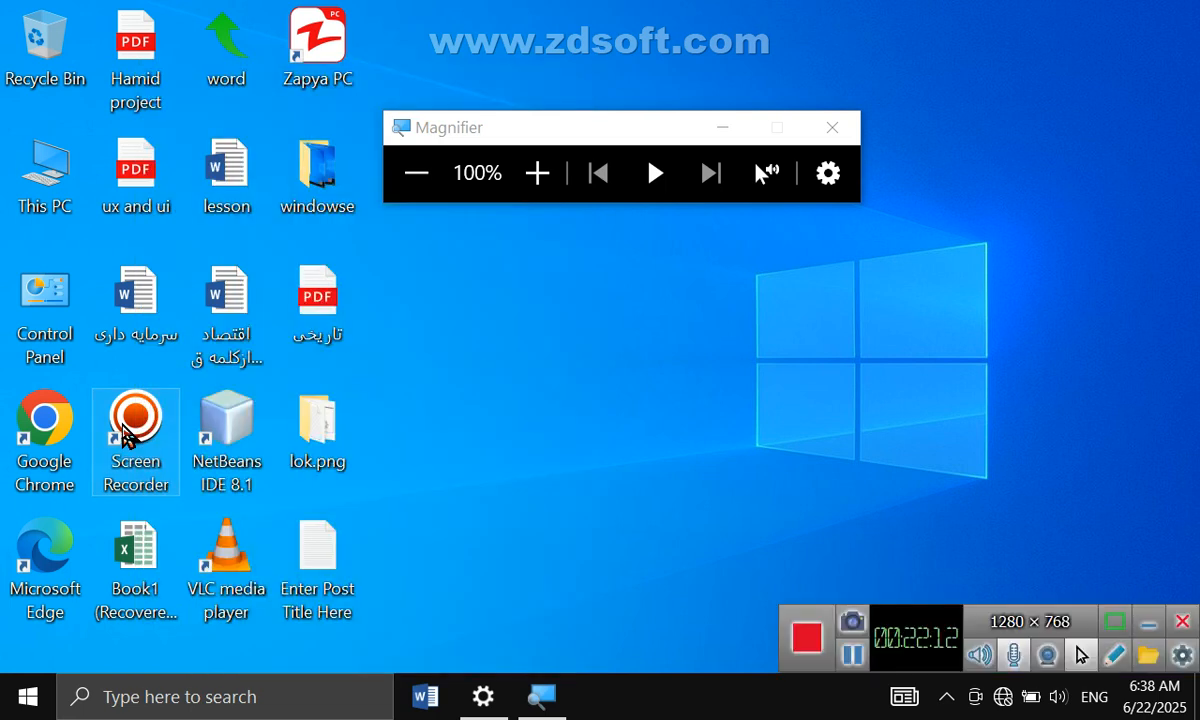